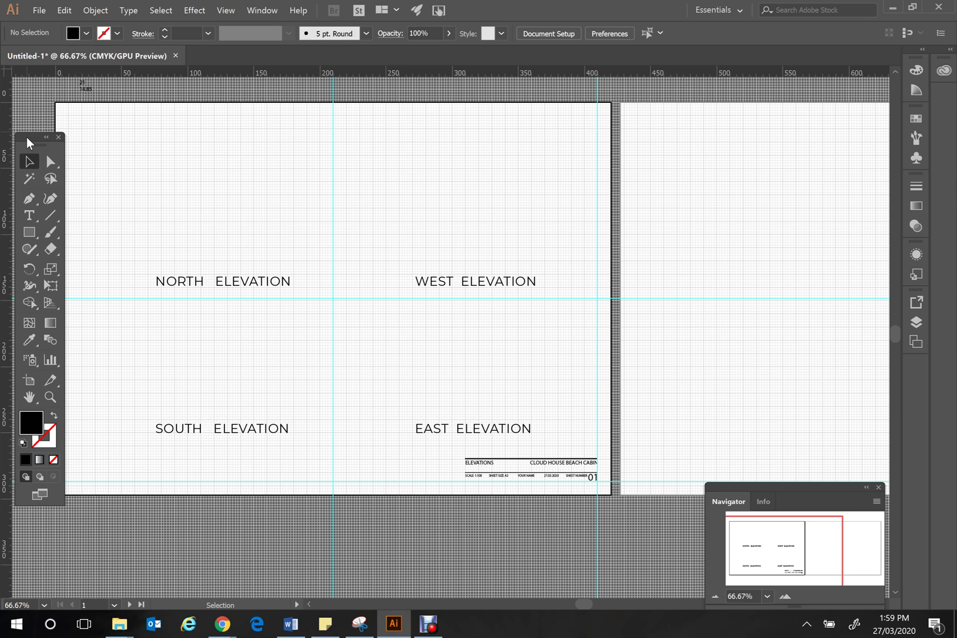
Create a new print document from the A3 preset in landscape orientation, 420 x 297 mm, with one artboard.
{"action": "mouse_move", "coordinate": [26, 137]}
{"action": "left_mouse_down"}
{"action": "mouse_move", "coordinate": [32, 109]}
{"action": "mouse_move", "coordinate": [26, 137]}
{"action": "left_mouse_up"}
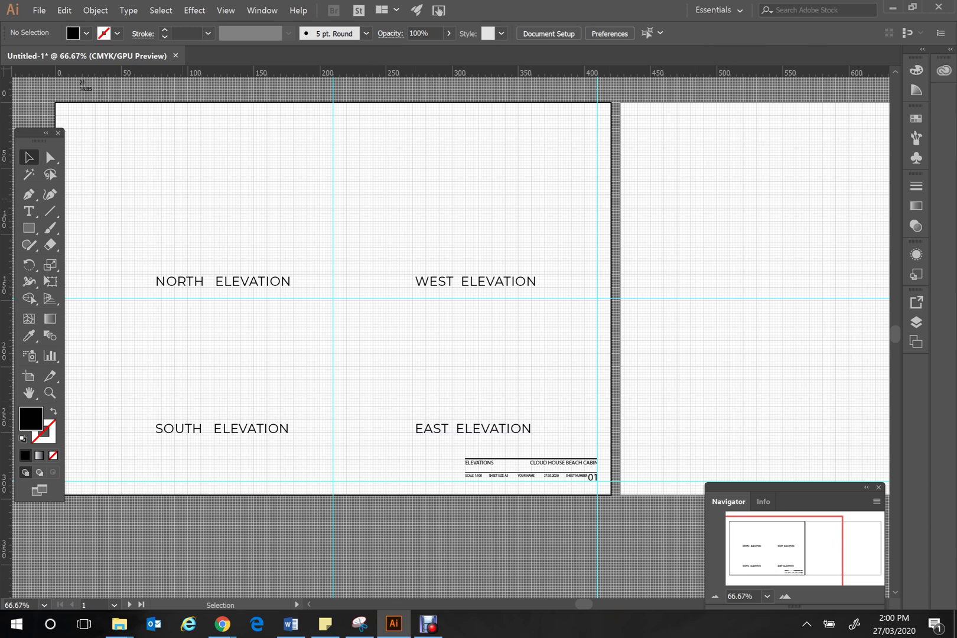
{"action": "left_click", "coordinate": [39, 12]}
{"action": "left_click", "coordinate": [42, 23]}
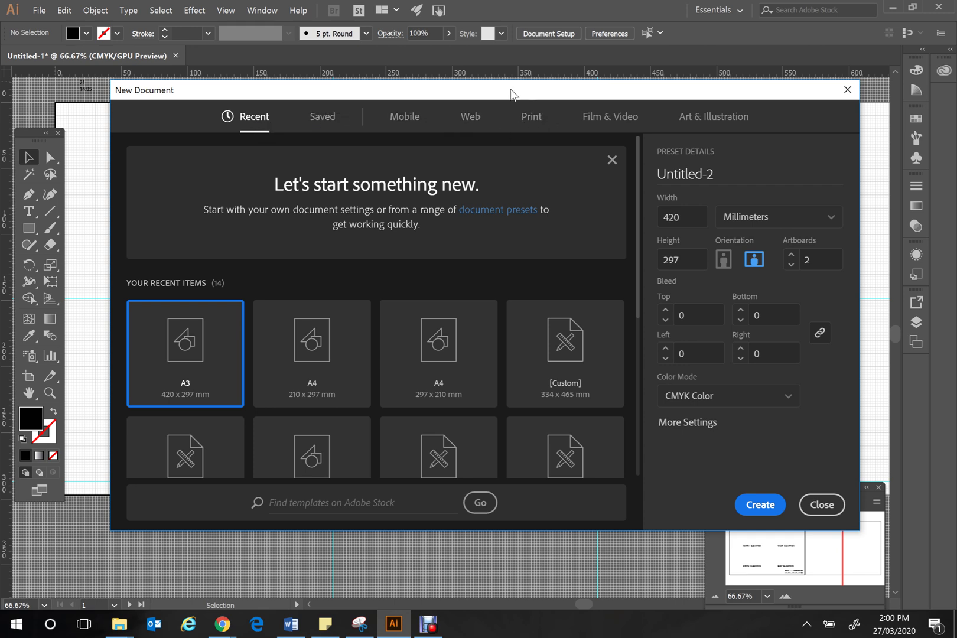
{"action": "left_click", "coordinate": [528, 124]}
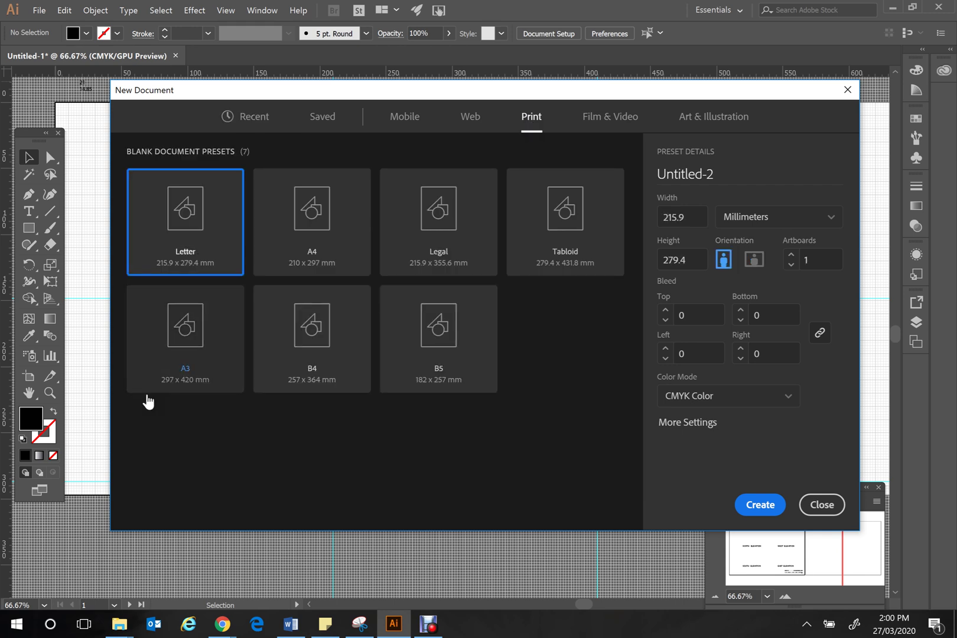
{"action": "left_click", "coordinate": [194, 351]}
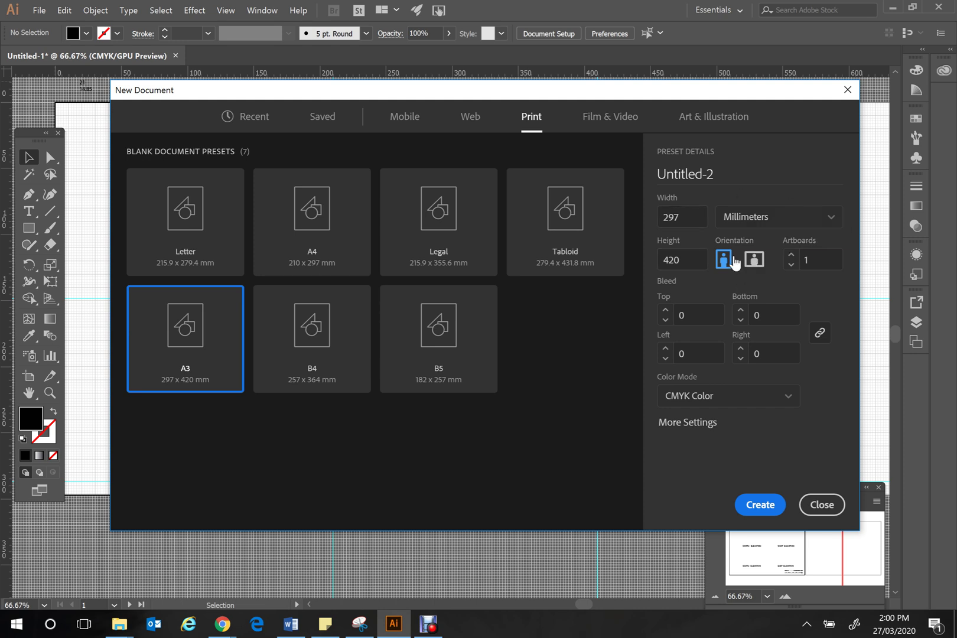
{"action": "left_click", "coordinate": [755, 260]}
{"action": "left_click", "coordinate": [791, 255]}
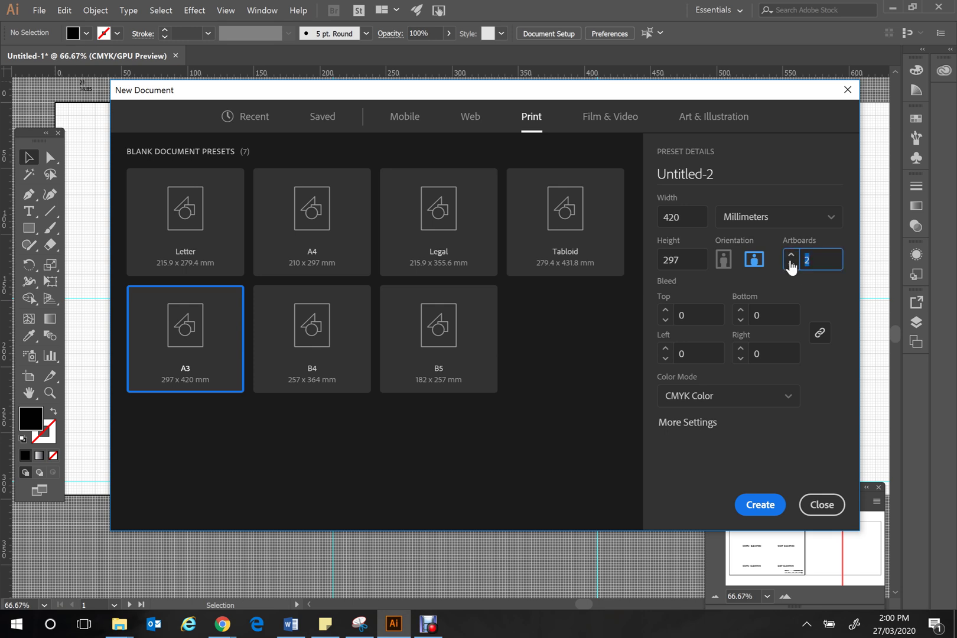
{"action": "left_click", "coordinate": [791, 265]}
{"action": "left_click", "coordinate": [759, 505]}
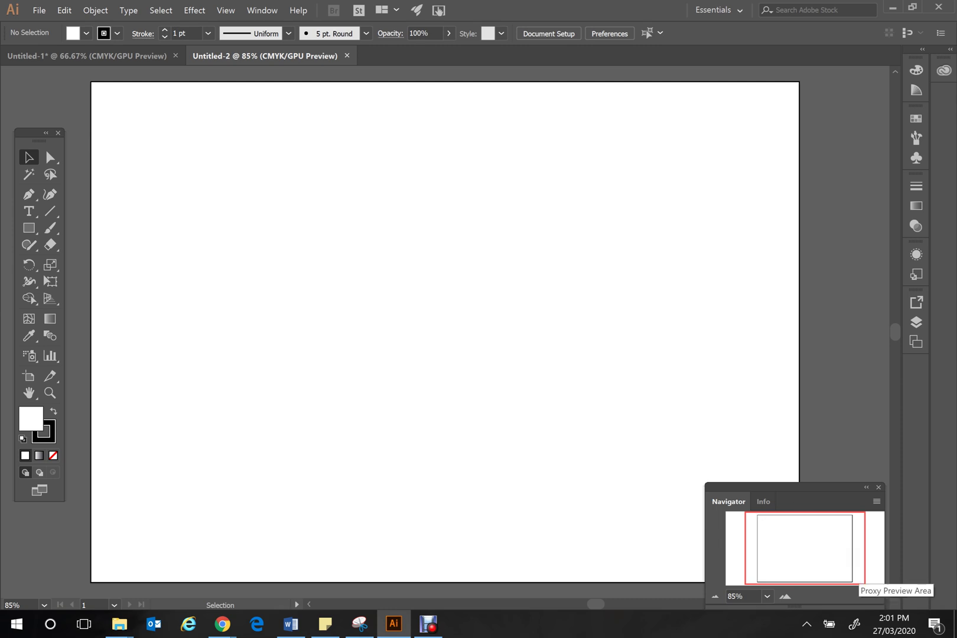
Close the Navigator panel and bring it back on screen.
{"action": "left_click", "coordinate": [878, 487]}
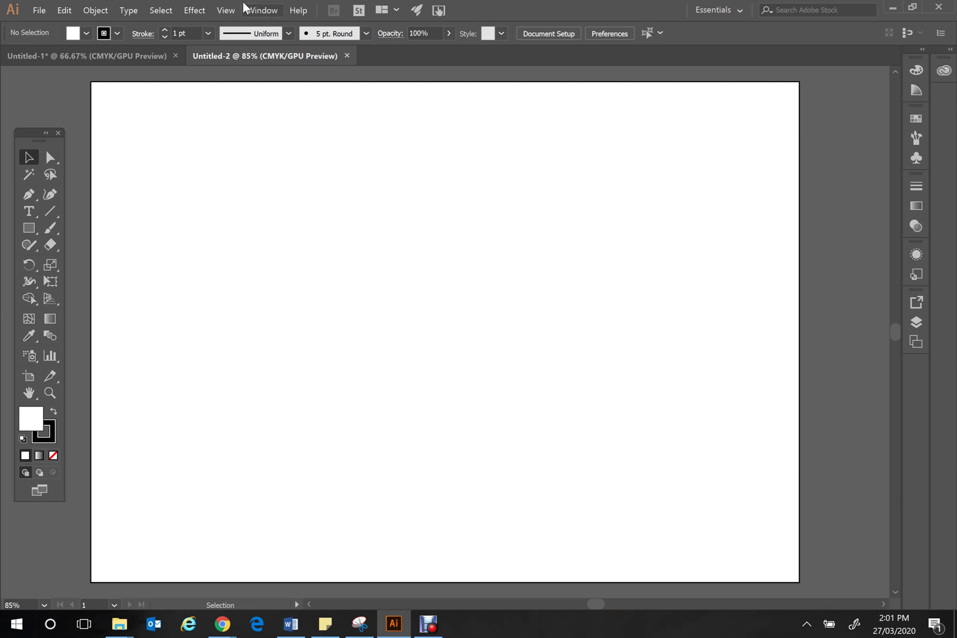
{"action": "left_click", "coordinate": [264, 10]}
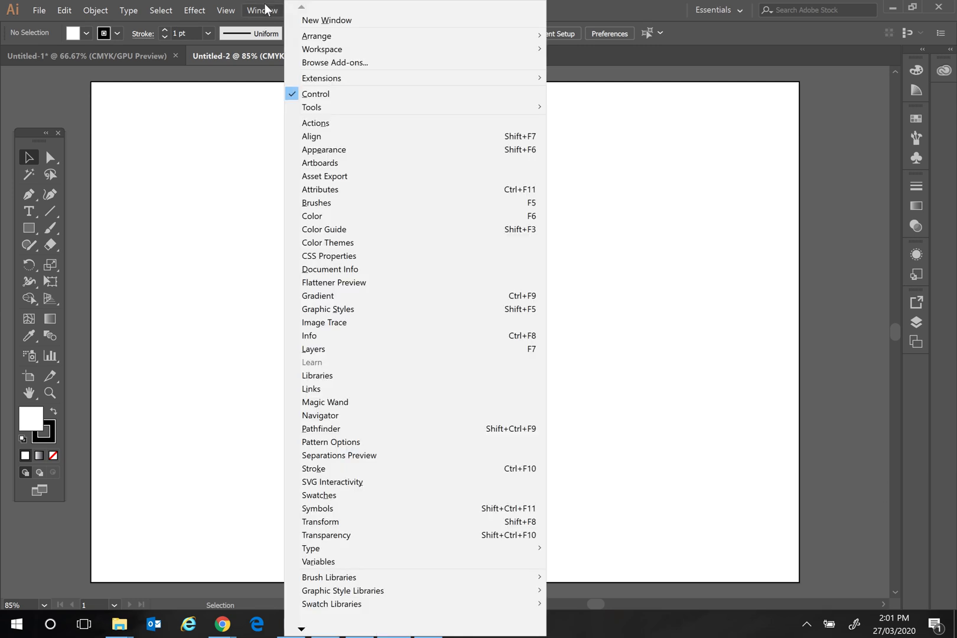
{"action": "left_click", "coordinate": [352, 415]}
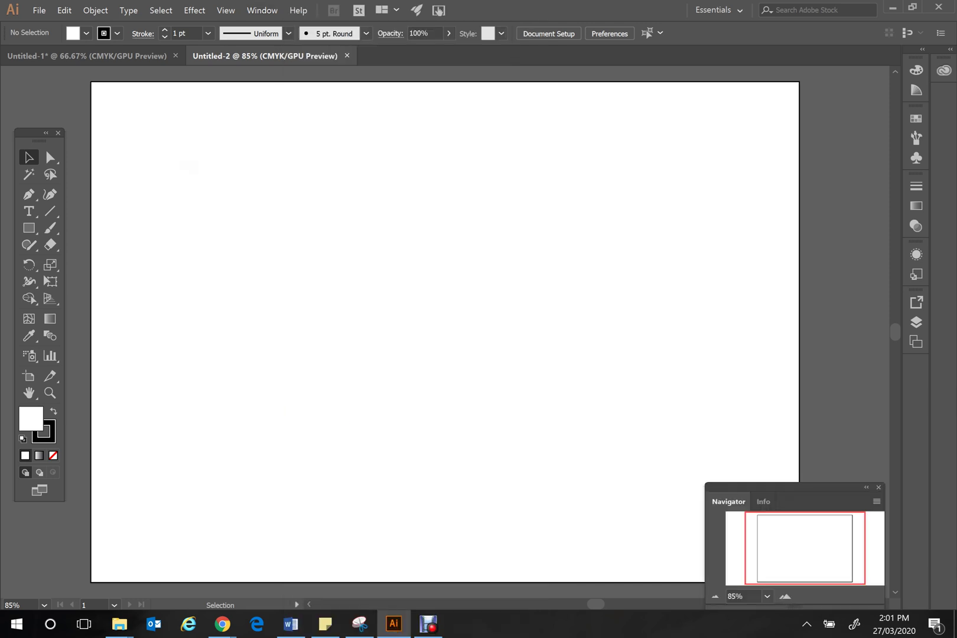
Review the gridline spacing and subdivision settings in the Guides & Grid preferences.
{"action": "left_click", "coordinate": [41, 10]}
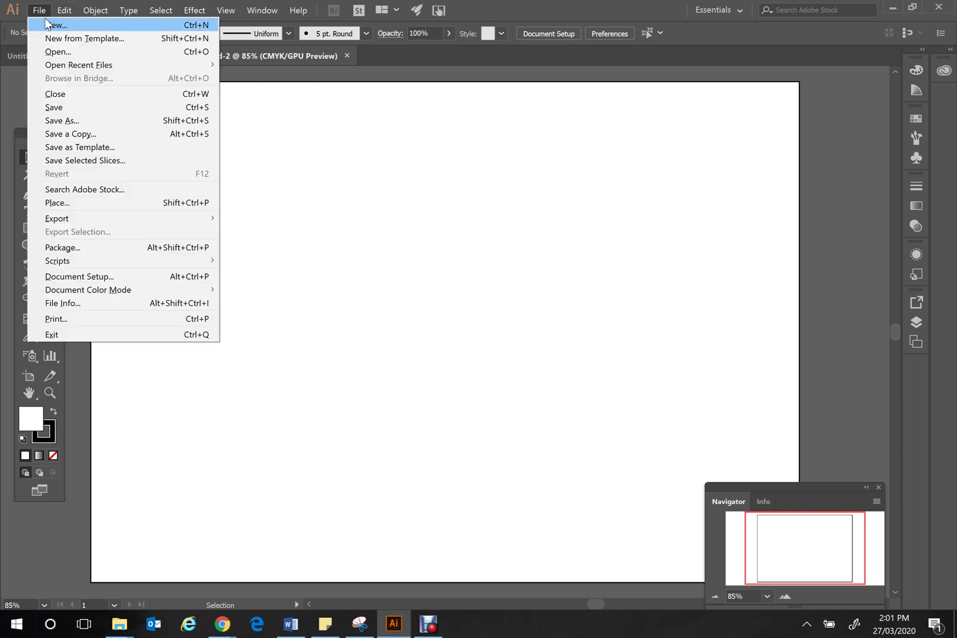
{"action": "mouse_move", "coordinate": [64, 12]}
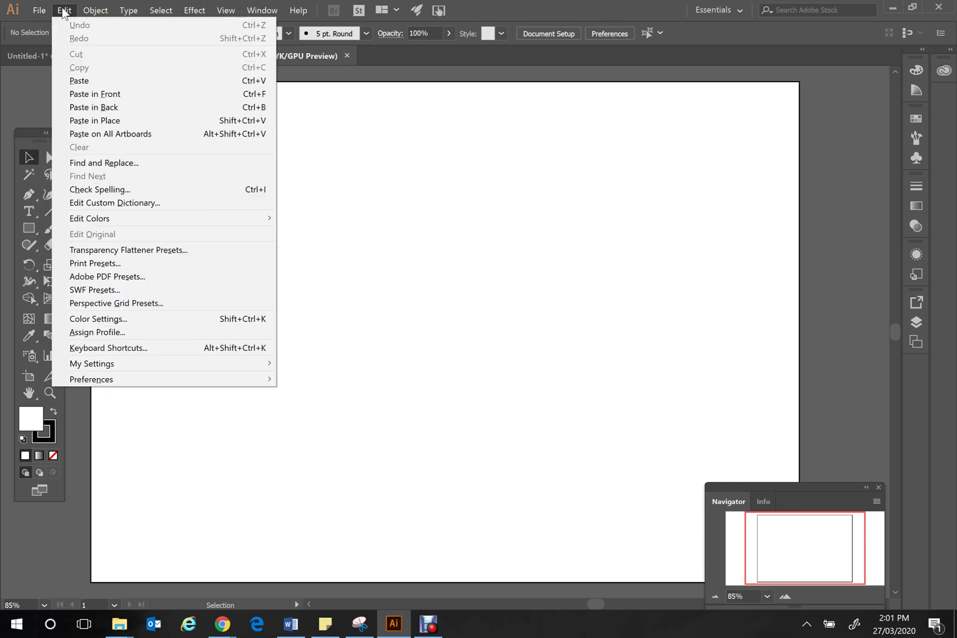
{"action": "mouse_move", "coordinate": [178, 385]}
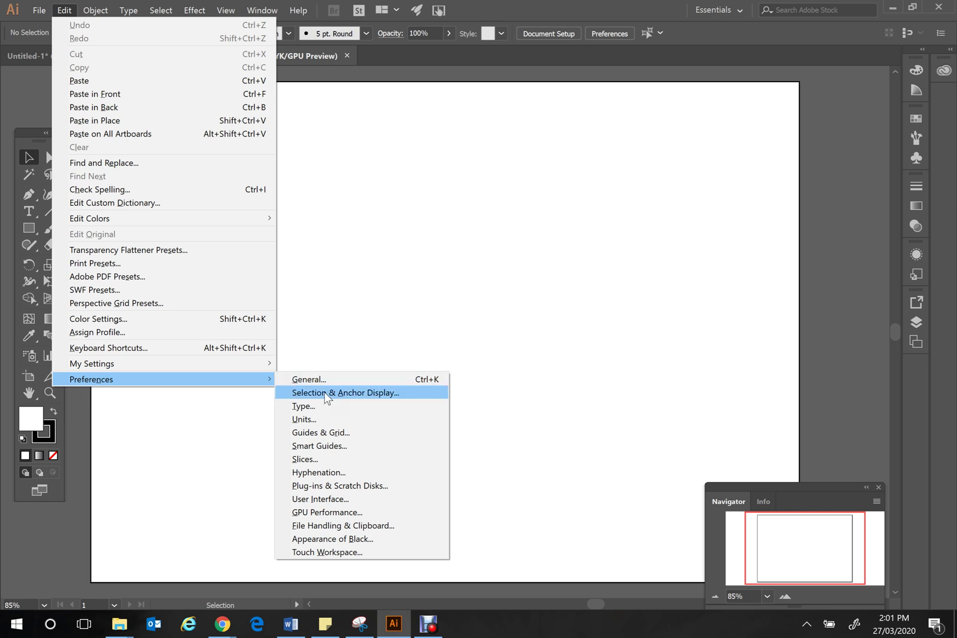
{"action": "left_click", "coordinate": [341, 437]}
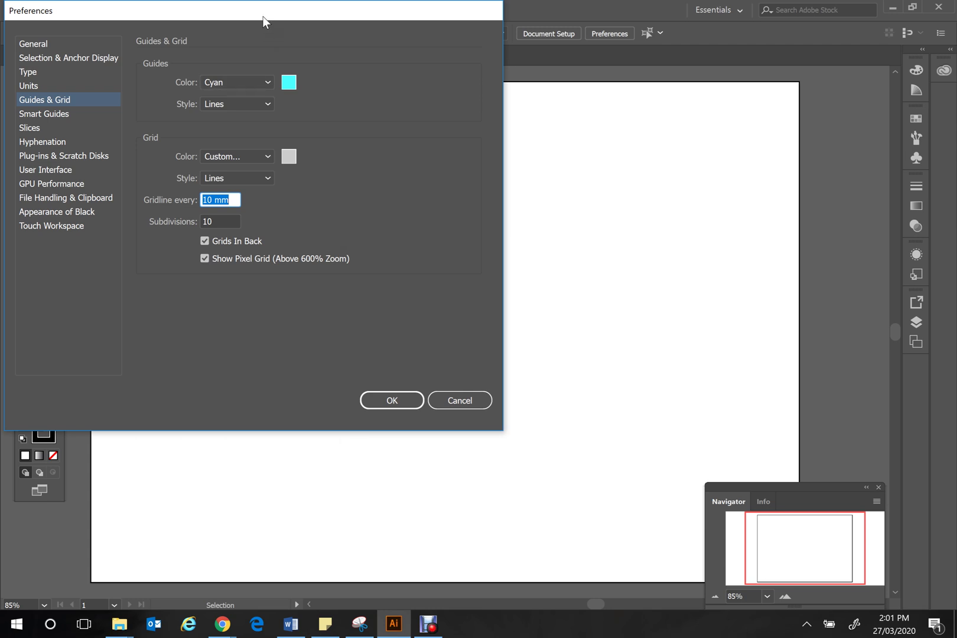
{"action": "left_click_drag", "start_coordinate": [265, 12], "coordinate": [449, 76]}
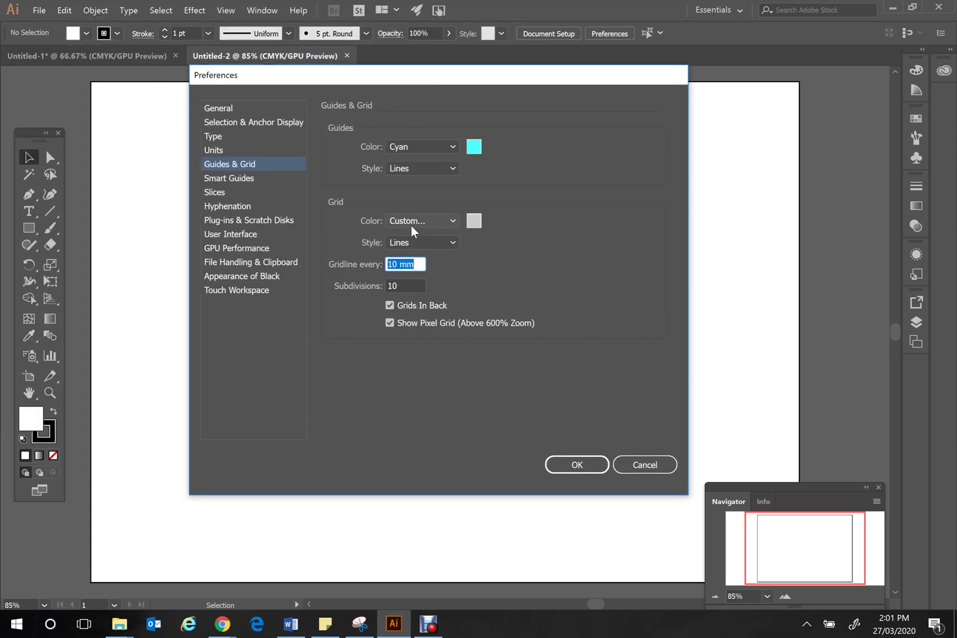
{"action": "left_click", "coordinate": [407, 264]}
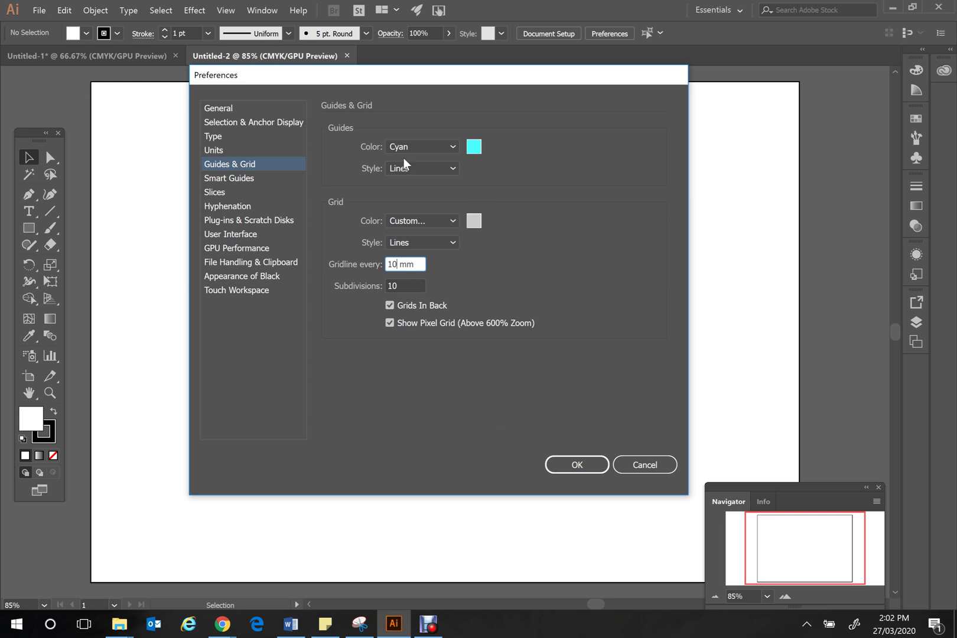
Set both the stroke and type units to Millimeters in the Units preferences and apply them.
{"action": "left_click", "coordinate": [228, 150]}
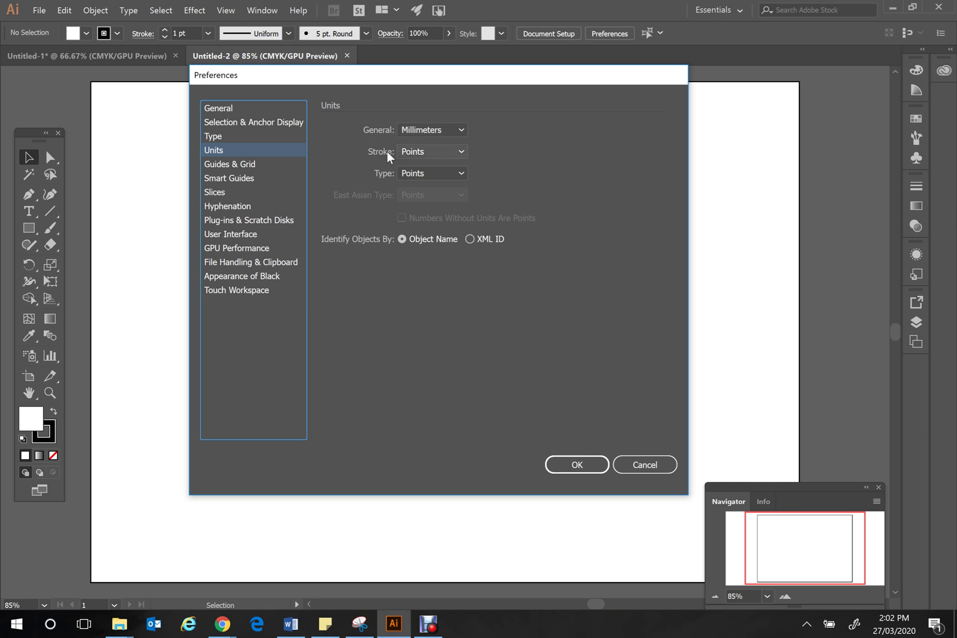
{"action": "left_click", "coordinate": [460, 153]}
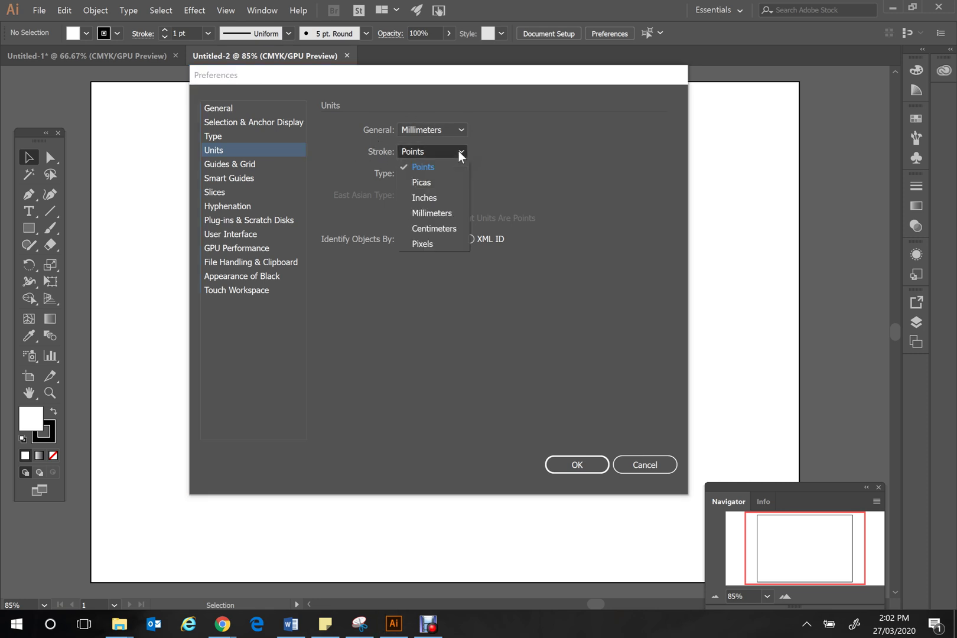
{"action": "left_click", "coordinate": [446, 212]}
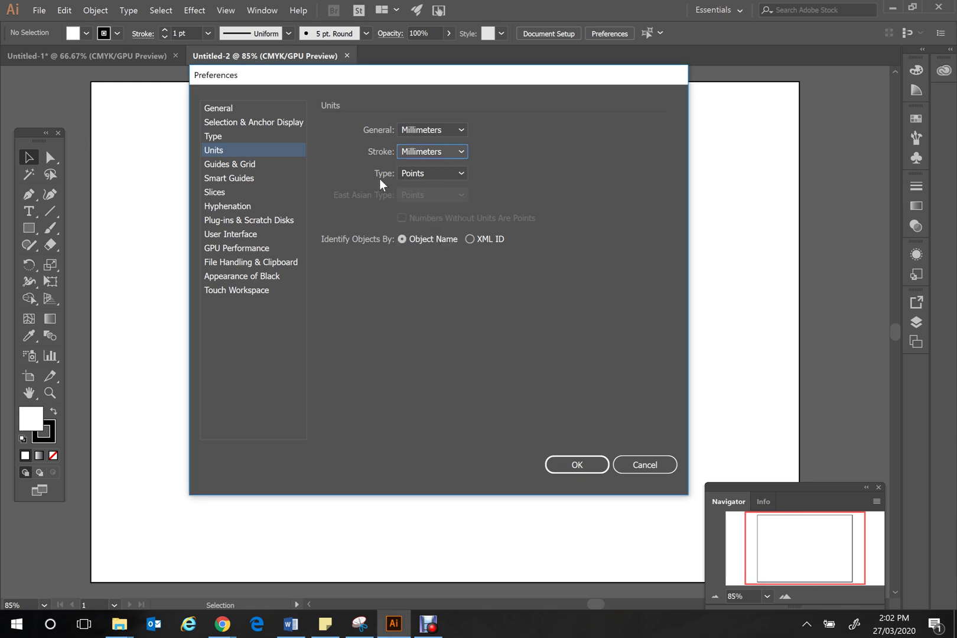
{"action": "left_click", "coordinate": [447, 174]}
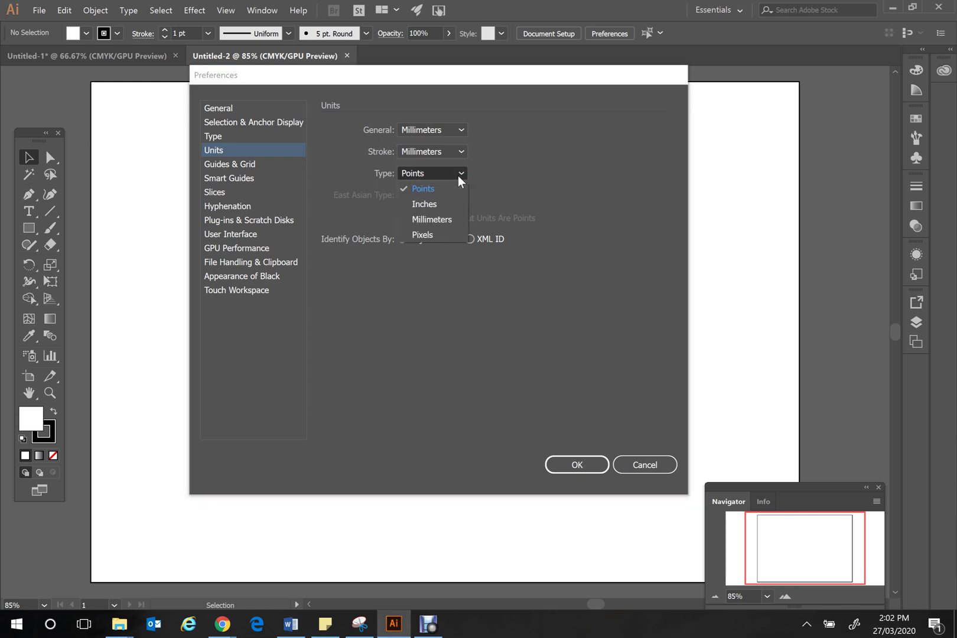
{"action": "left_click", "coordinate": [448, 216]}
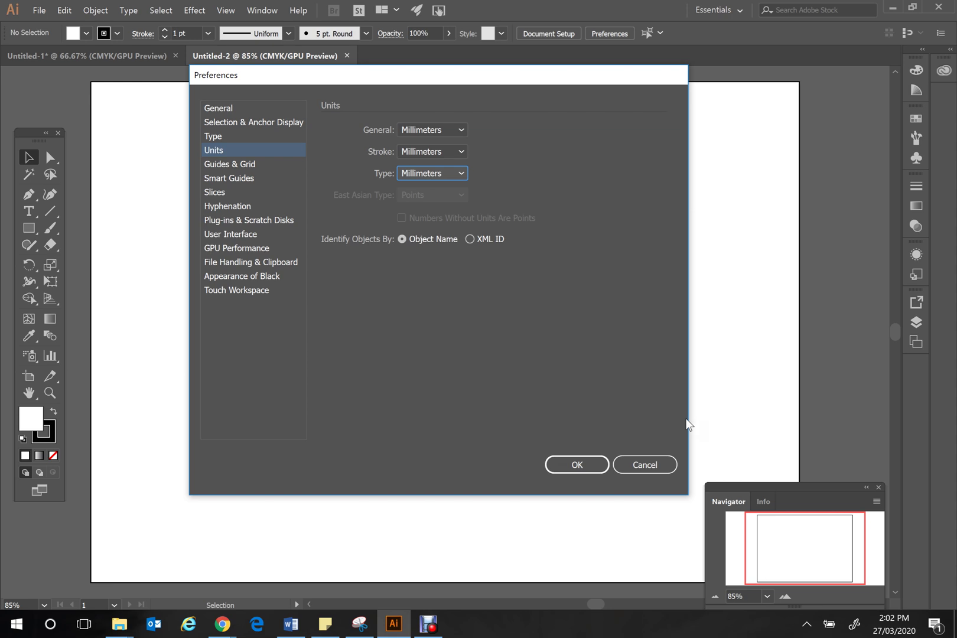
{"action": "left_click", "coordinate": [587, 463]}
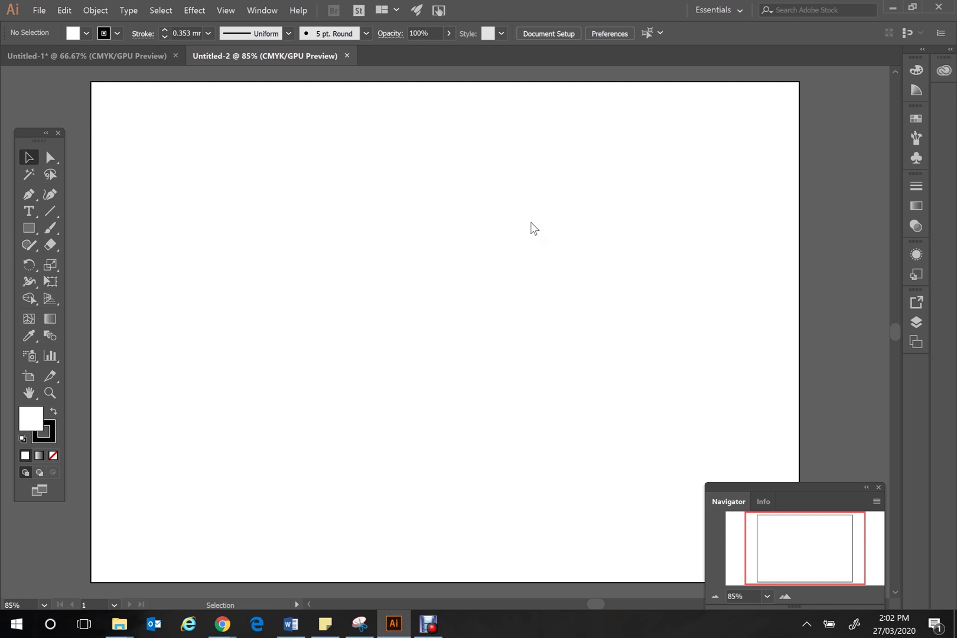
Show the document grid and the rulers.
{"action": "left_click", "coordinate": [227, 12]}
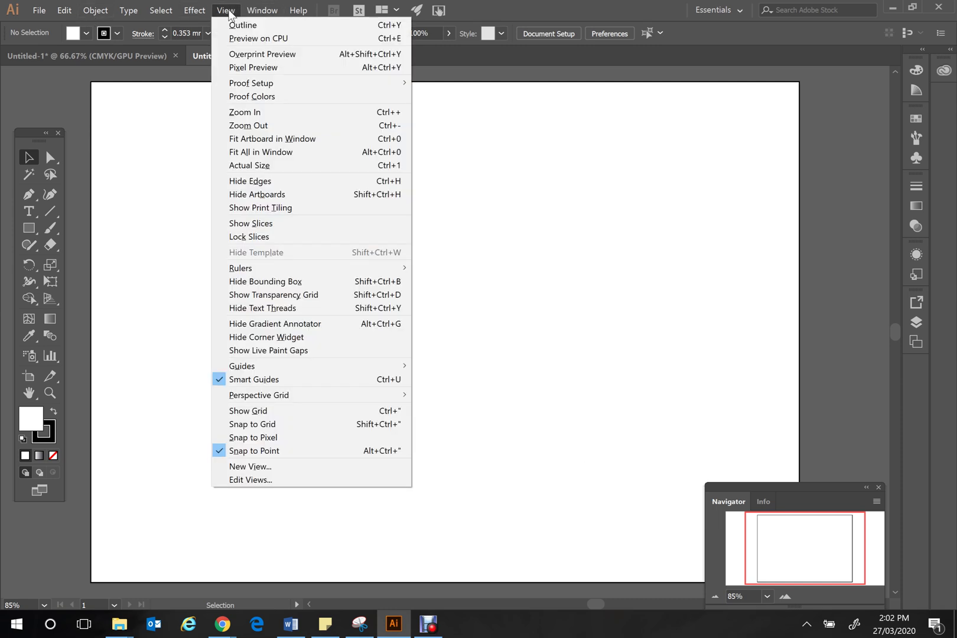
{"action": "left_click", "coordinate": [347, 410]}
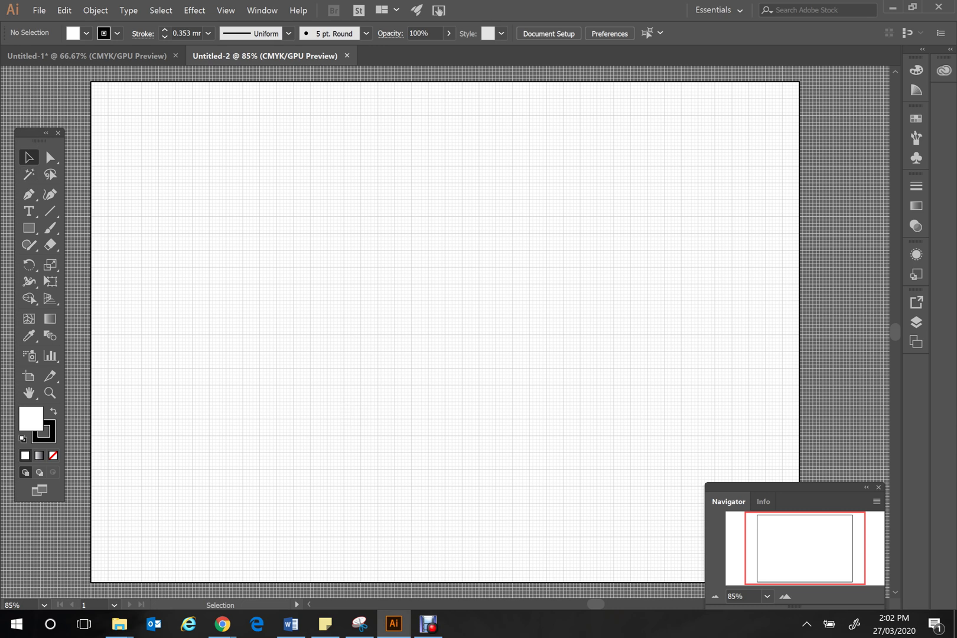
{"action": "key", "text": "a"}
{"action": "key", "text": "ctrl+r"}
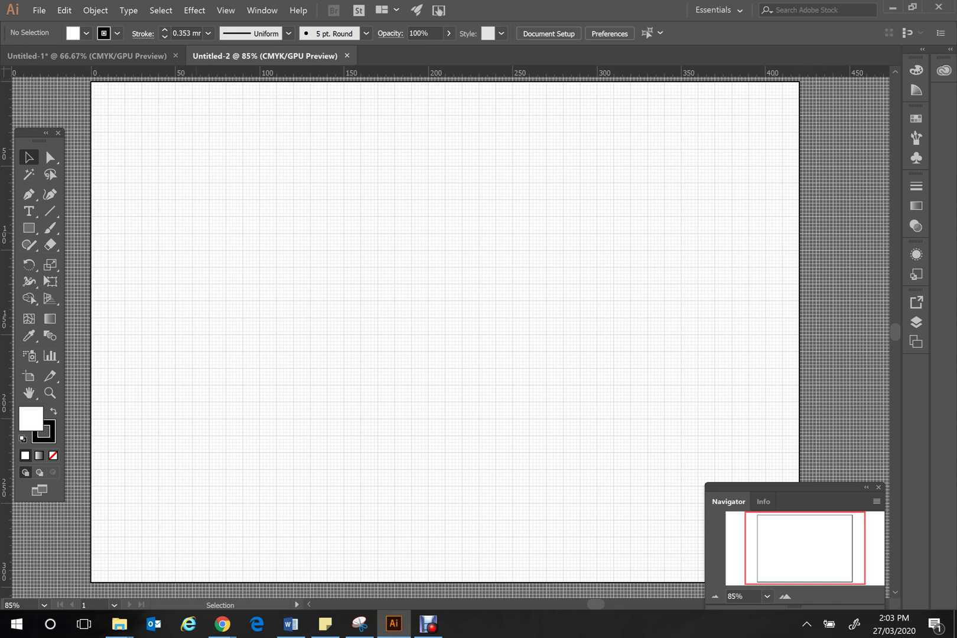
Examine the grid and ruler measurements across the artboard and its edges at different zoom levels.
{"action": "scroll", "coordinate": [443, 331], "scroll_direction": "down", "scroll_amount": 1}
{"action": "scroll", "coordinate": [443, 331], "scroll_direction": "up", "scroll_amount": 3}
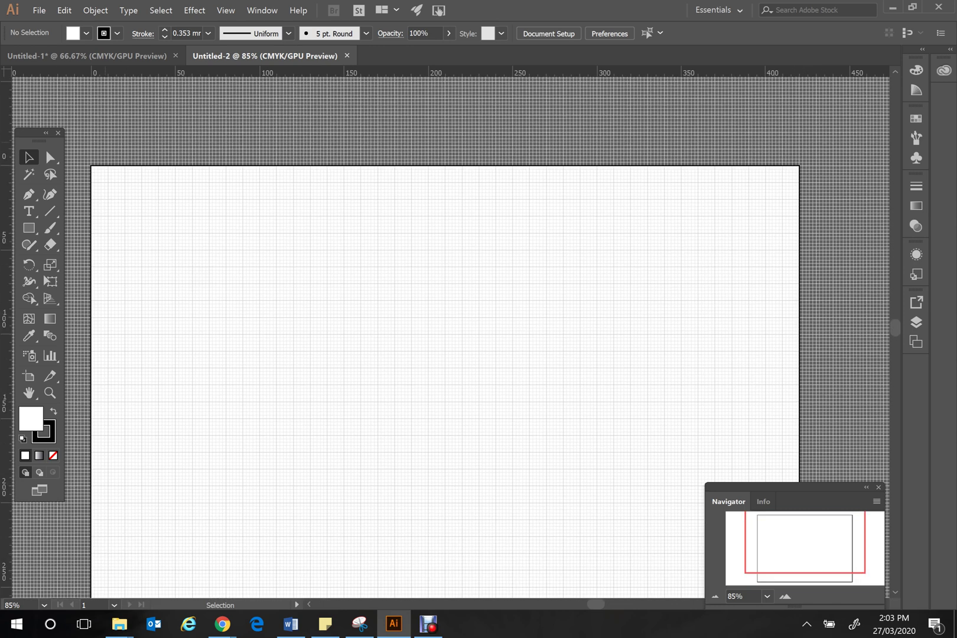
{"action": "scroll", "coordinate": [443, 331], "scroll_direction": "down", "scroll_amount": 3}
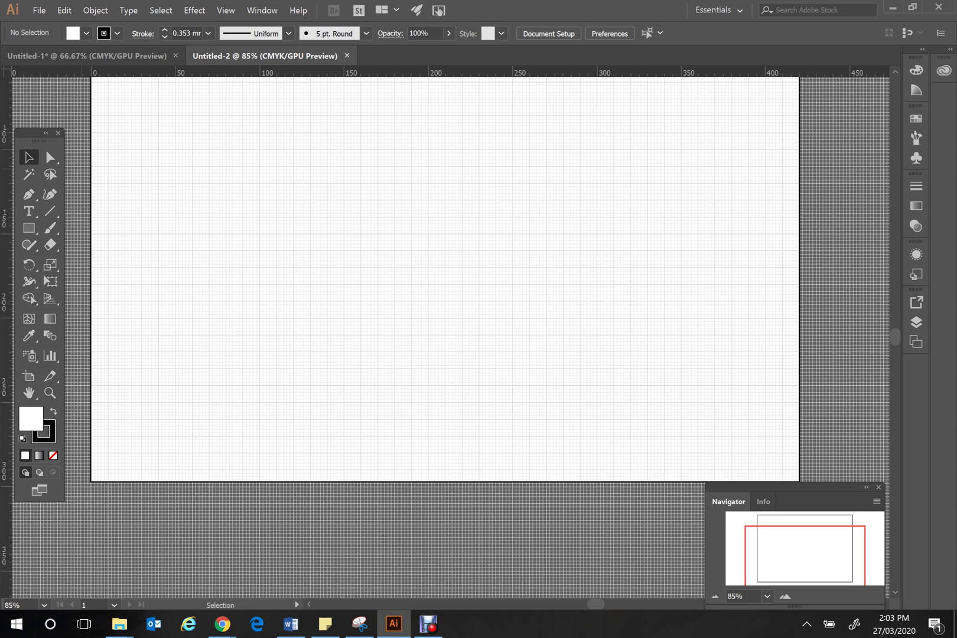
{"action": "key", "text": "ctrl+equal"}
{"action": "key", "text": "ctrl+equal"}
{"action": "scroll", "coordinate": [449, 331], "scroll_direction": "right", "scroll_amount": 1}
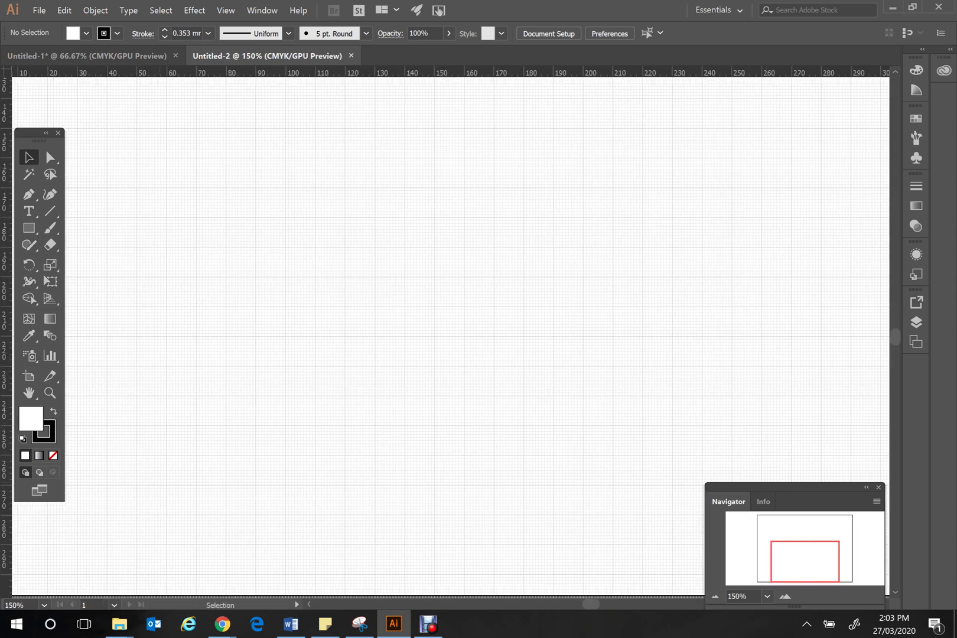
{"action": "scroll", "coordinate": [448, 330], "scroll_direction": "left", "scroll_amount": 5}
{"action": "scroll", "coordinate": [449, 331], "scroll_direction": "down", "scroll_amount": 4}
{"action": "scroll", "coordinate": [449, 331], "scroll_direction": "up", "scroll_amount": 2}
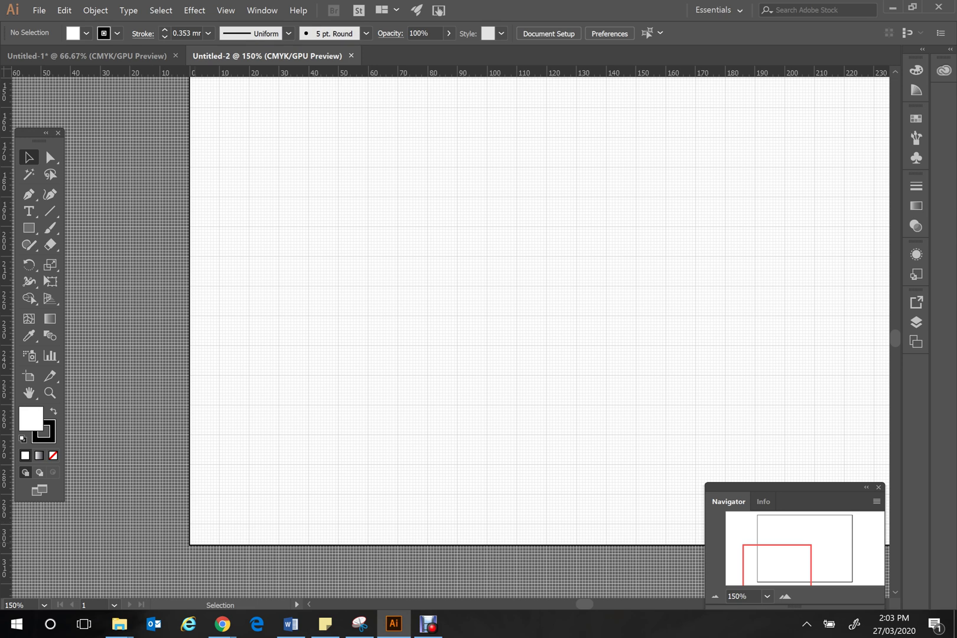
{"action": "scroll", "coordinate": [449, 330], "scroll_direction": "up", "scroll_amount": 4}
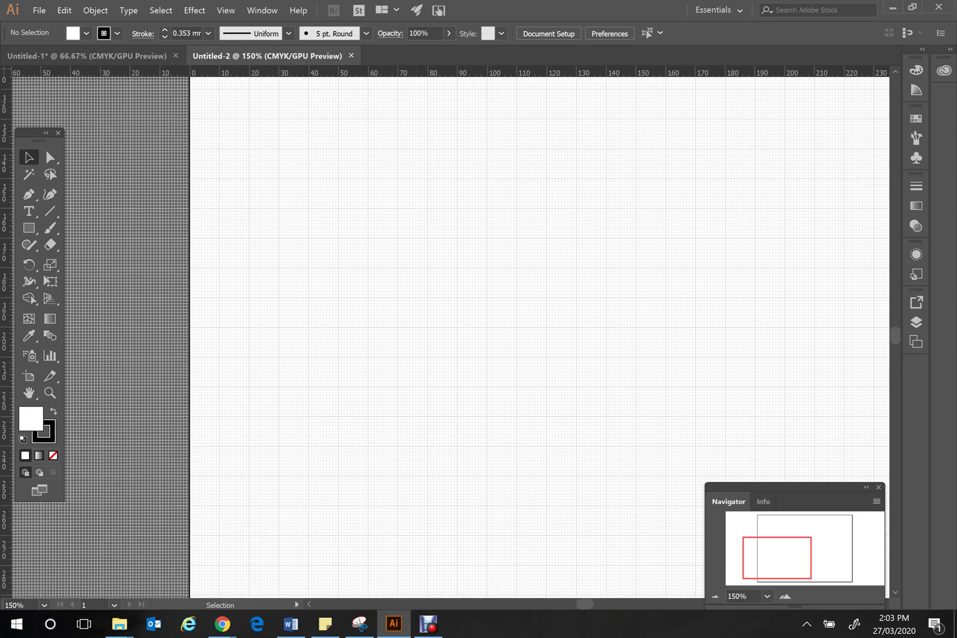
{"action": "scroll", "coordinate": [449, 331], "scroll_direction": "right", "scroll_amount": 5}
{"action": "scroll", "coordinate": [449, 331], "scroll_direction": "right", "scroll_amount": 1}
{"action": "key", "text": "ctrl+minus"}
{"action": "scroll", "coordinate": [449, 331], "scroll_direction": "right", "scroll_amount": 2}
{"action": "scroll", "coordinate": [448, 331], "scroll_direction": "left", "scroll_amount": 2}
{"action": "scroll", "coordinate": [449, 331], "scroll_direction": "right", "scroll_amount": 2}
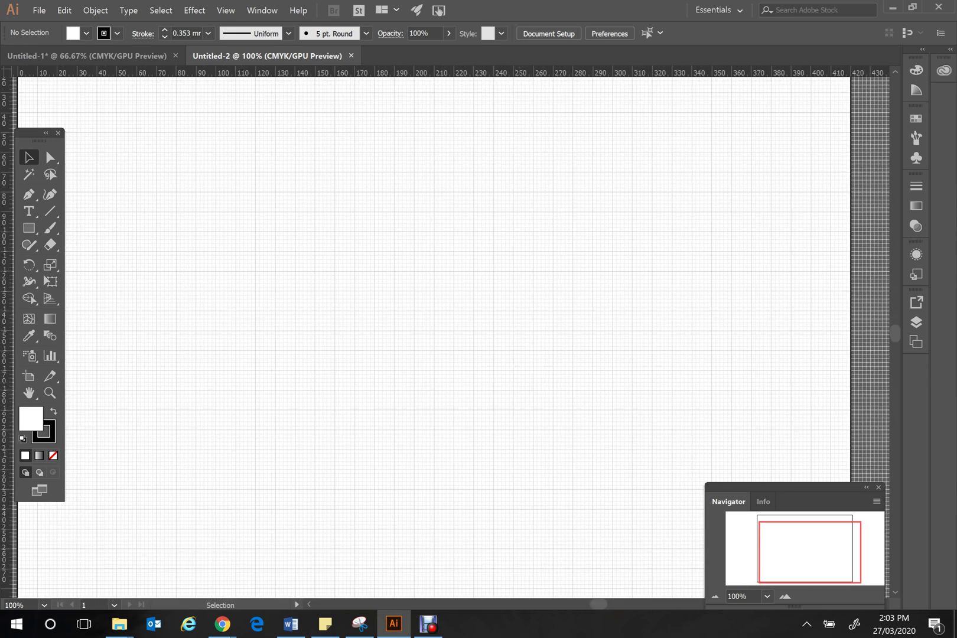
{"action": "scroll", "coordinate": [449, 331], "scroll_direction": "left", "scroll_amount": 5}
{"action": "scroll", "coordinate": [449, 331], "scroll_direction": "right", "scroll_amount": 2}
{"action": "scroll", "coordinate": [449, 331], "scroll_direction": "up", "scroll_amount": 4}
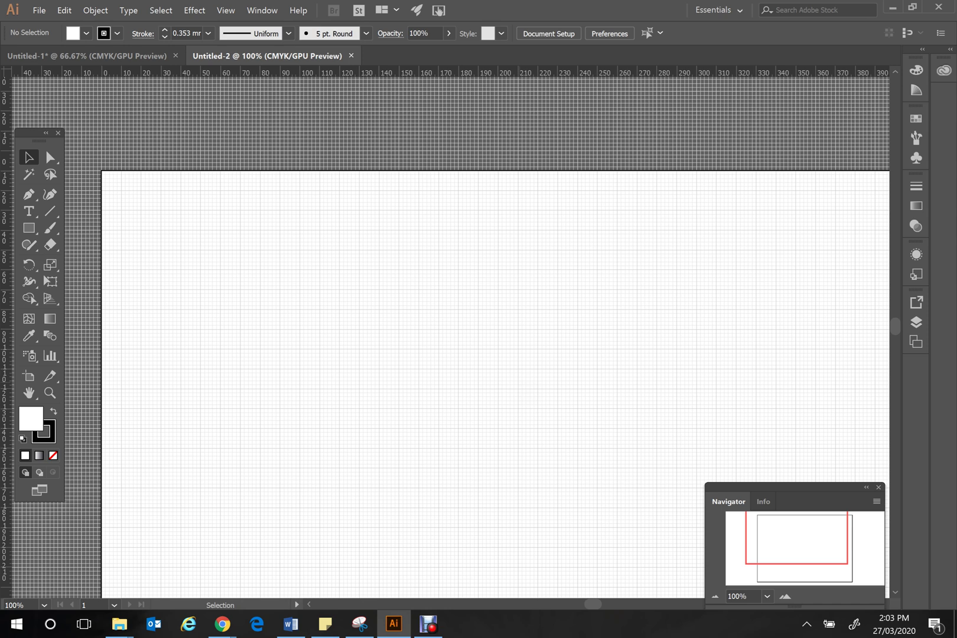
Place a vertical ruler guide at 210 mm, halfway across the artboard's width.
{"action": "key", "text": "ctrl+="}
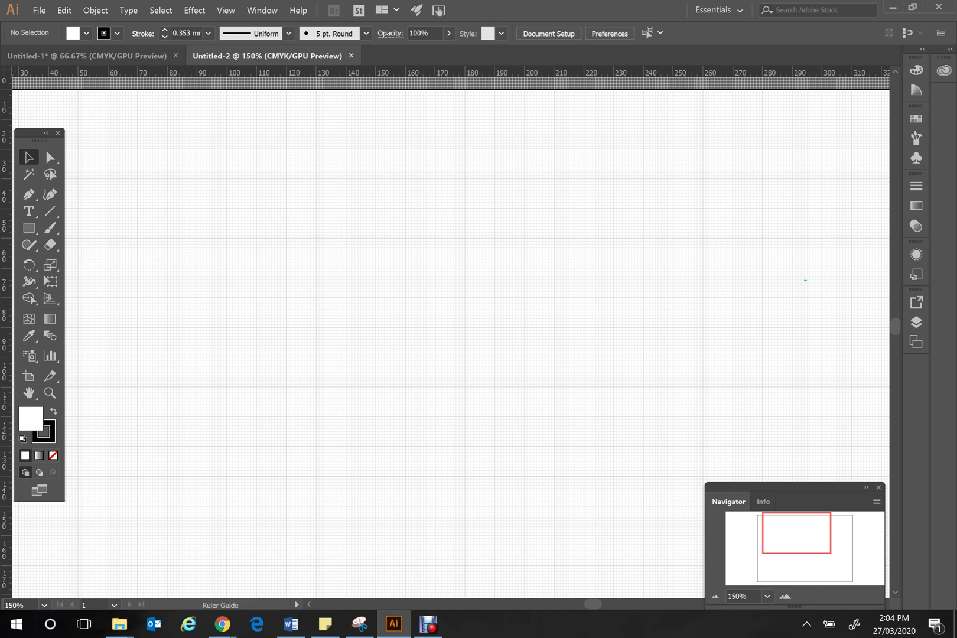
{"action": "left_click_drag", "start_coordinate": [6, 295], "coordinate": [554, 295]}
{"action": "left_click_drag", "start_coordinate": [554, 166], "coordinate": [554, 166]}
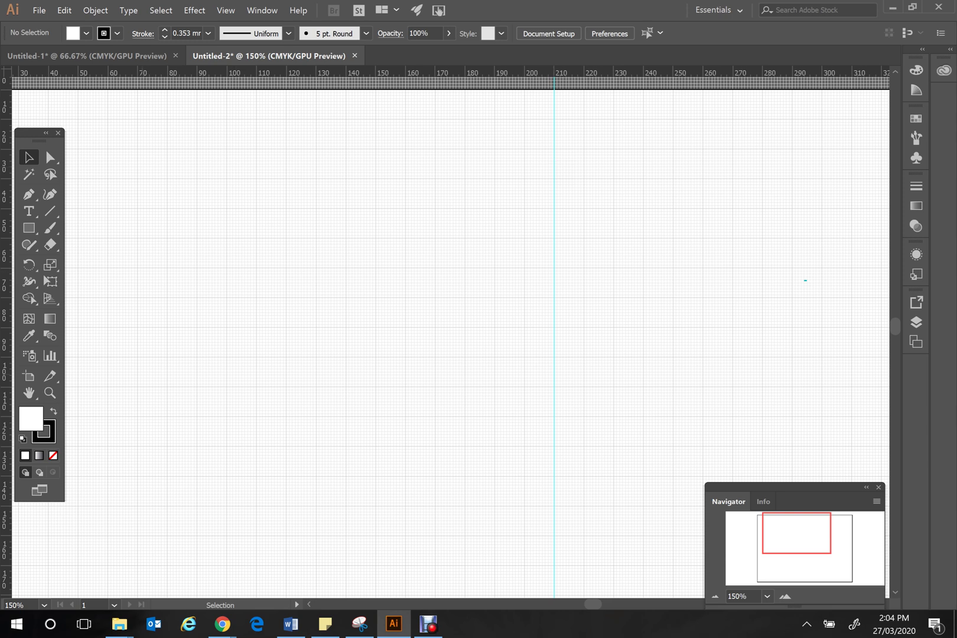
{"action": "scroll", "coordinate": [449, 342], "scroll_direction": "left", "scroll_amount": 5}
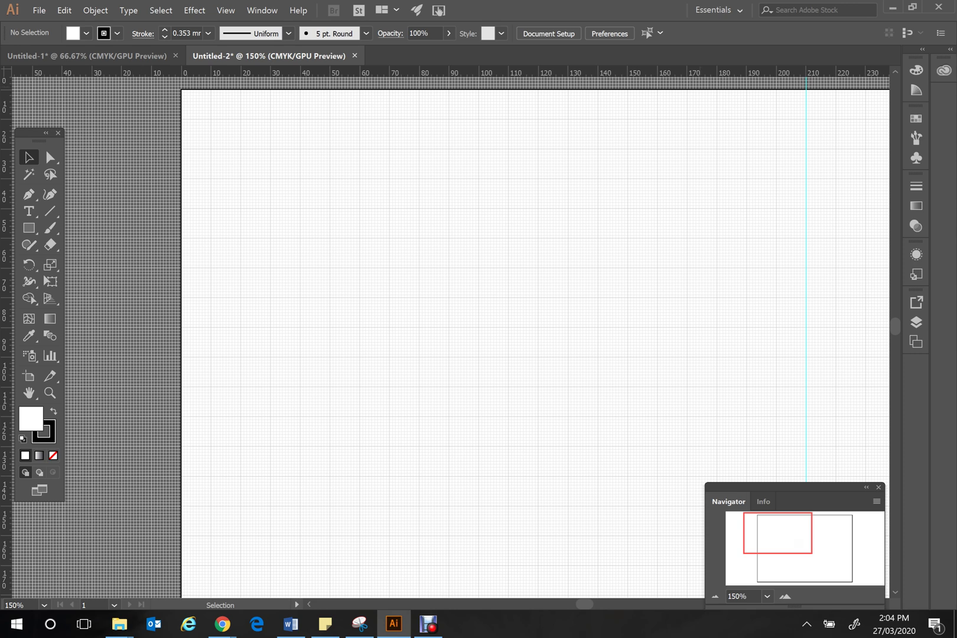
{"action": "scroll", "coordinate": [449, 343], "scroll_direction": "down", "scroll_amount": 4}
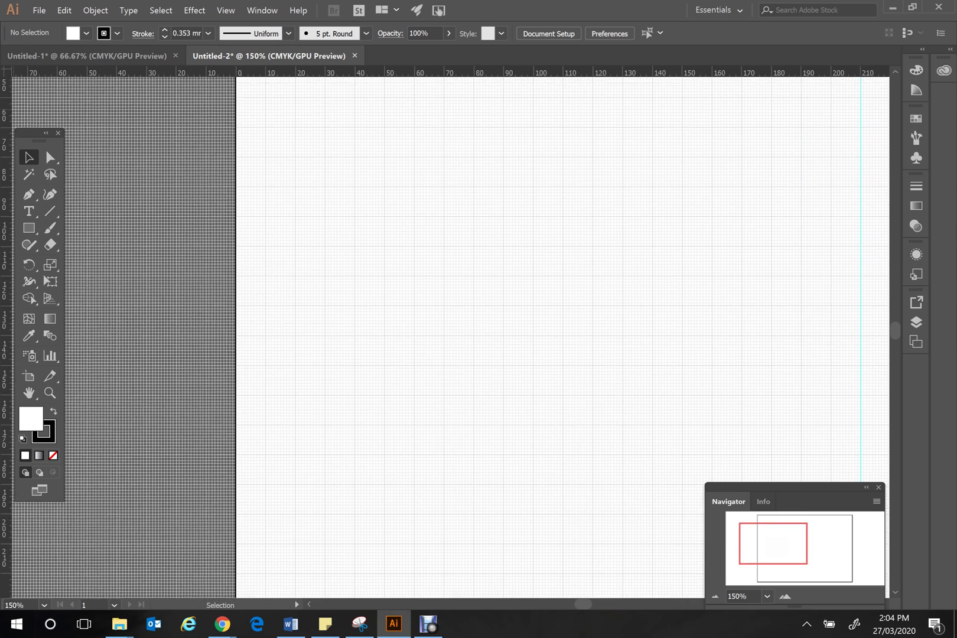
Move the floating tool palette further down so the upper part of the vertical ruler is clear for measuring.
{"action": "scroll", "coordinate": [449, 343], "scroll_direction": "right", "scroll_amount": 3}
{"action": "scroll", "coordinate": [449, 342], "scroll_direction": "right", "scroll_amount": 2}
{"action": "scroll", "coordinate": [448, 343], "scroll_direction": "down", "scroll_amount": 1}
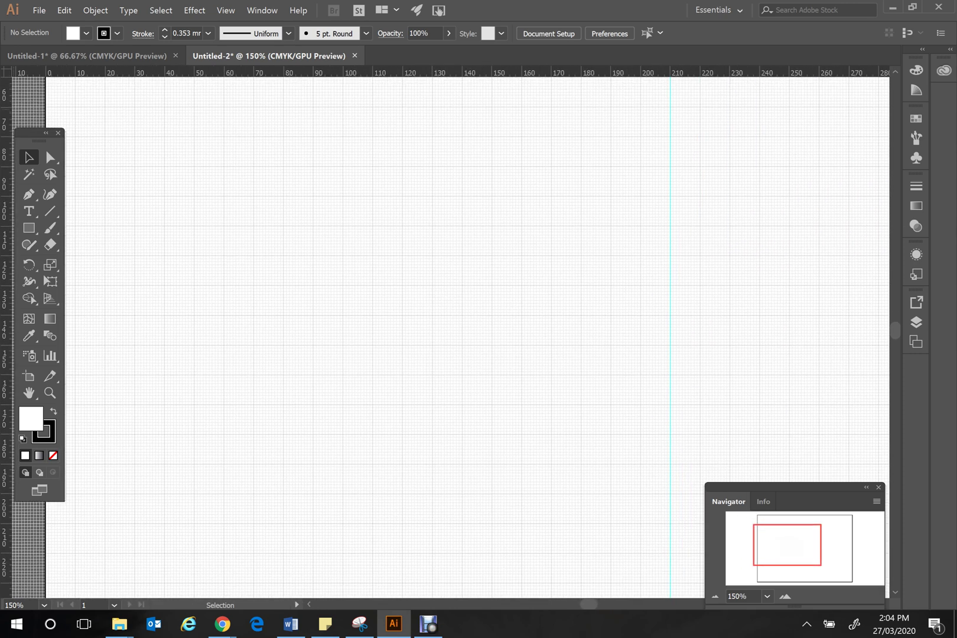
{"action": "scroll", "coordinate": [448, 343], "scroll_direction": "down", "scroll_amount": 1}
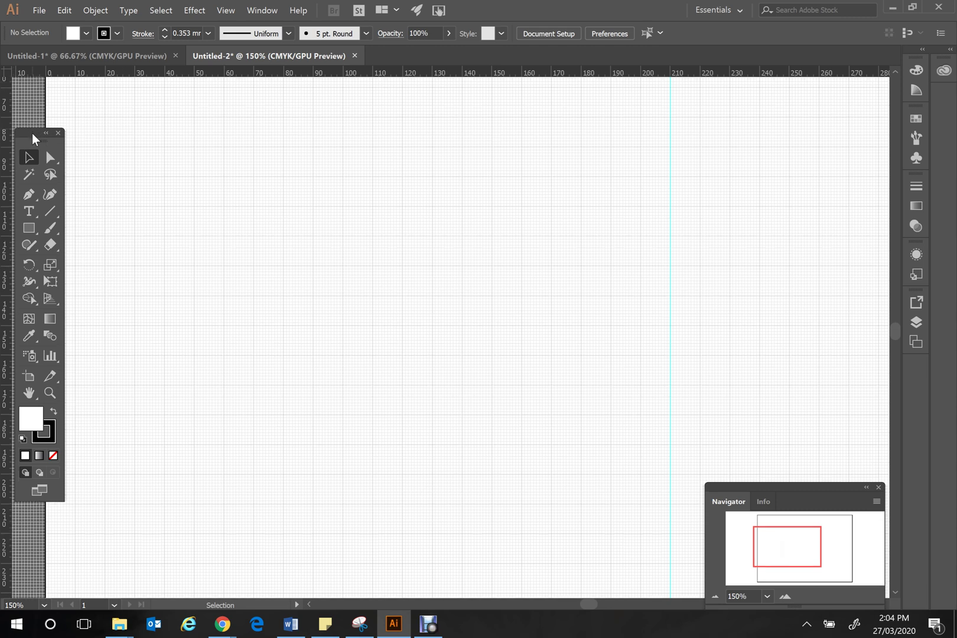
{"action": "left_click_drag", "start_coordinate": [33, 137], "coordinate": [33, 448]}
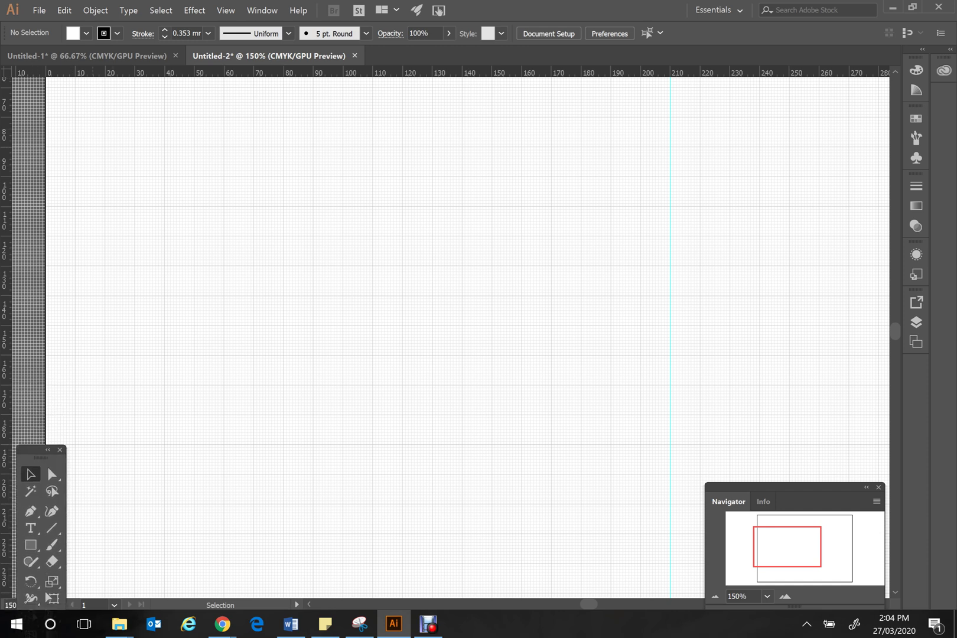
{"action": "left_click_drag", "start_coordinate": [296, 72], "coordinate": [295, 270]}
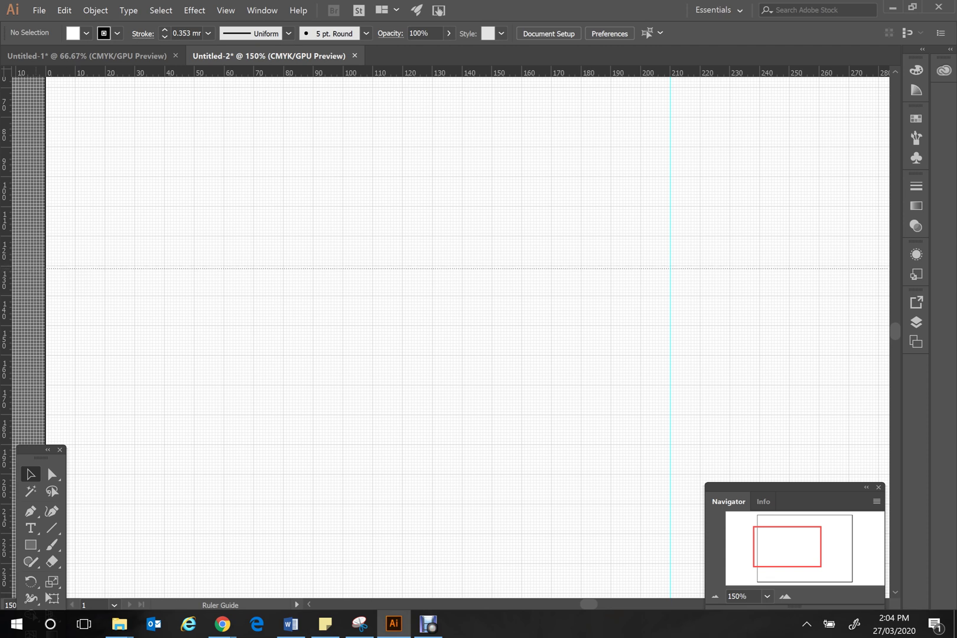
{"action": "scroll", "coordinate": [451, 332], "scroll_direction": "left", "scroll_amount": 3}
{"action": "left_click_drag", "start_coordinate": [296, 270], "coordinate": [296, 304]}
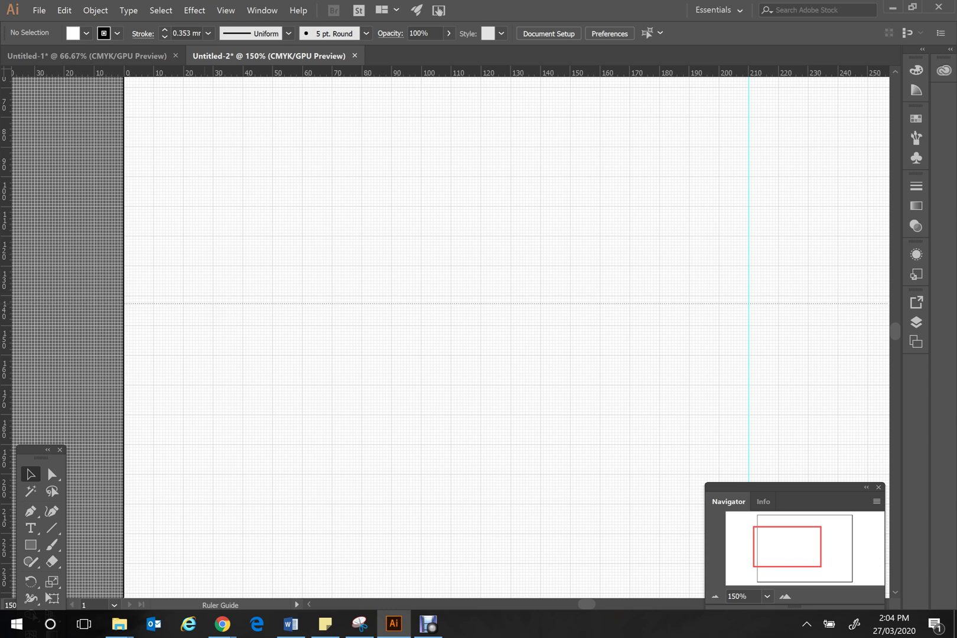
{"action": "left_click_drag", "start_coordinate": [204, 303], "coordinate": [204, 303]}
{"action": "key", "text": "ctrl+z"}
Place a horizontal ruler guide at about 143 mm, near the middle of the artboard's height.
{"action": "key", "text": "ctrl+plus"}
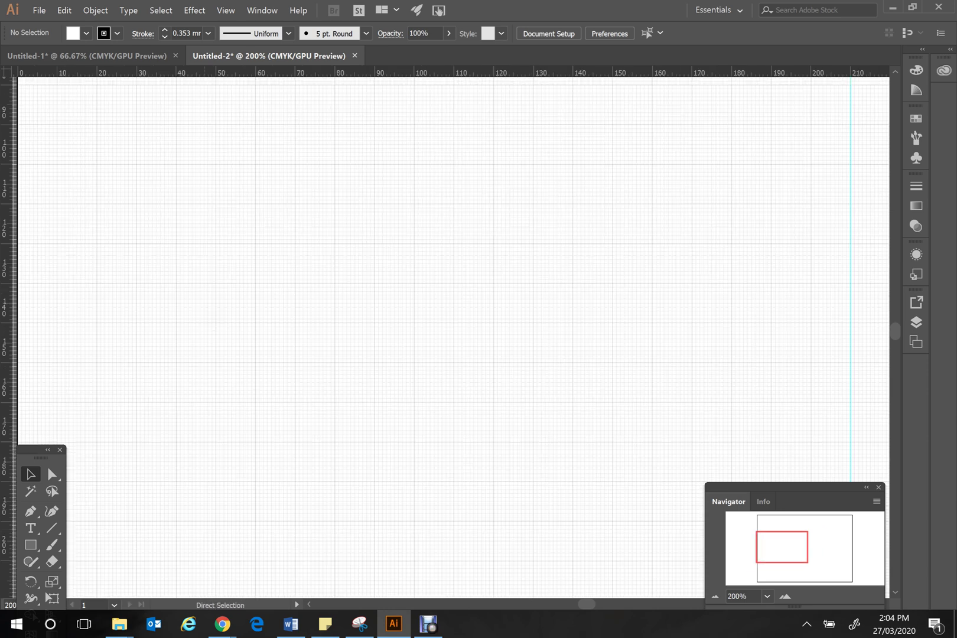
{"action": "key", "text": "ctrl+plus"}
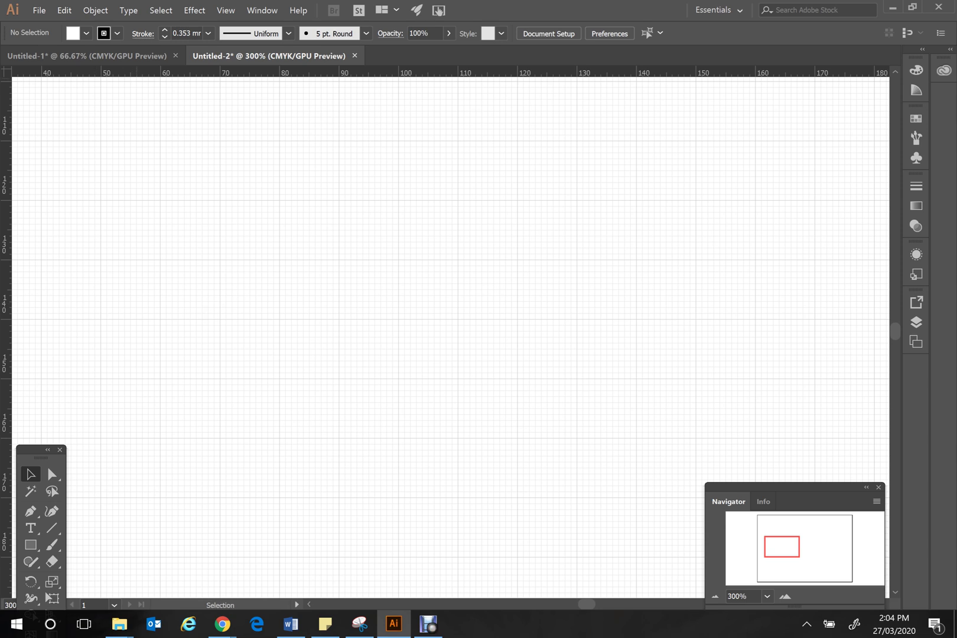
{"action": "left_click_drag", "start_coordinate": [384, 72], "coordinate": [140, 340]}
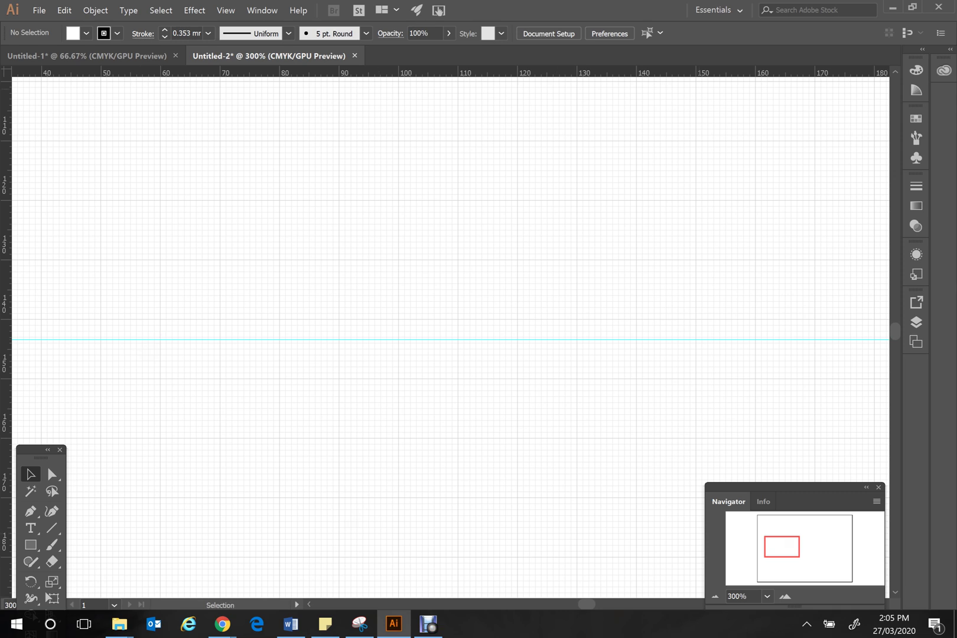
{"action": "key", "text": "ctrl+minus"}
{"action": "key", "text": "ctrl+minus"}
{"action": "key", "text": "ctrl+minus"}
{"action": "key", "text": "ctrl+minus"}
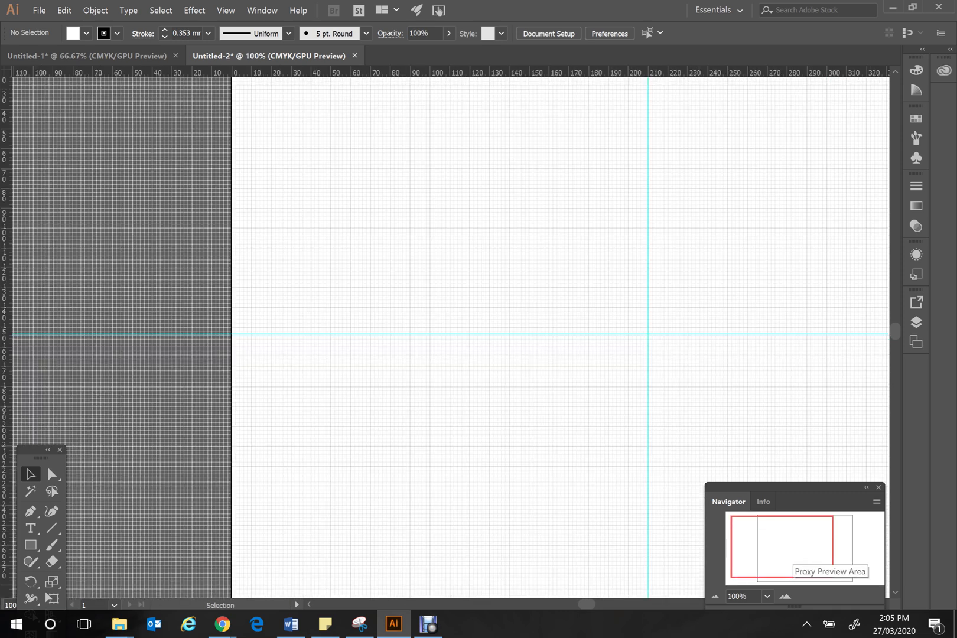
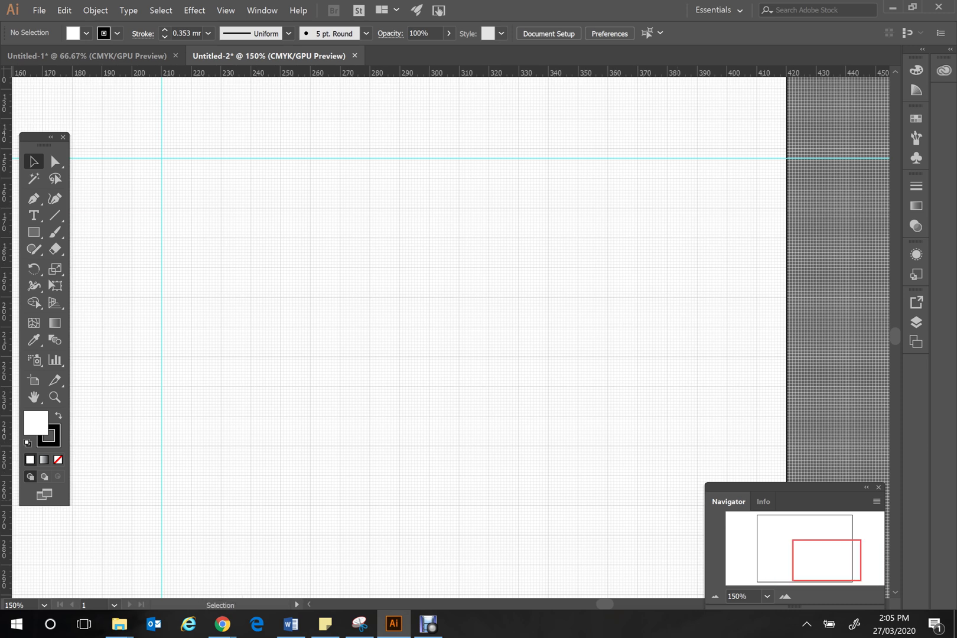
Place a vertical ruler guide at 410 mm, 10 mm inside the artboard's right edge.
{"action": "scroll", "coordinate": [449, 337], "scroll_direction": "down", "scroll_amount": 3}
{"action": "scroll", "coordinate": [449, 336], "scroll_direction": "right", "scroll_amount": 2}
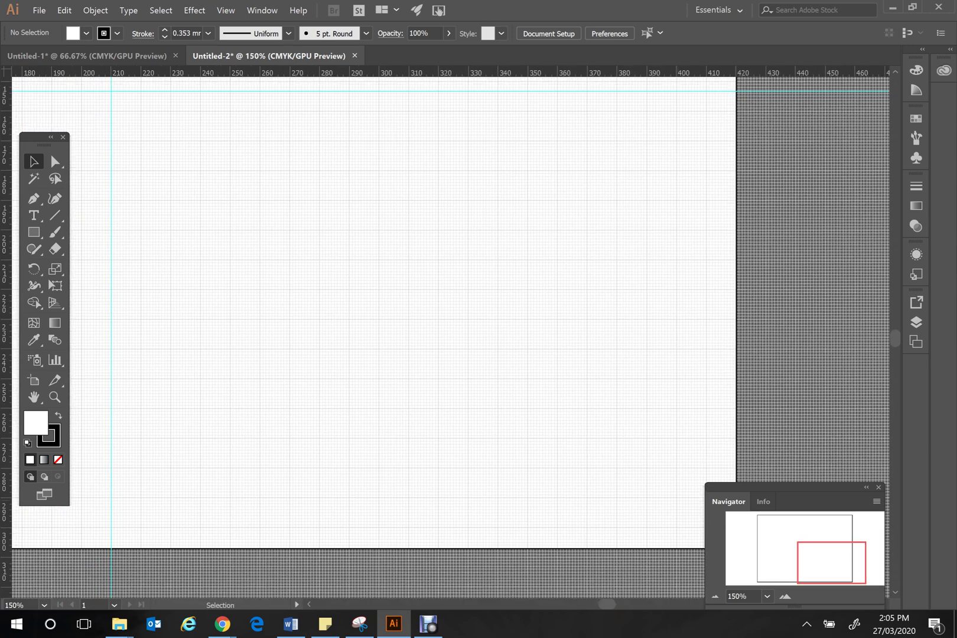
{"action": "key", "text": "ctrl+plus"}
{"action": "scroll", "coordinate": [449, 337], "scroll_direction": "right", "scroll_amount": 2}
{"action": "scroll", "coordinate": [448, 337], "scroll_direction": "down", "scroll_amount": 5}
{"action": "scroll", "coordinate": [449, 336], "scroll_direction": "up", "scroll_amount": 2}
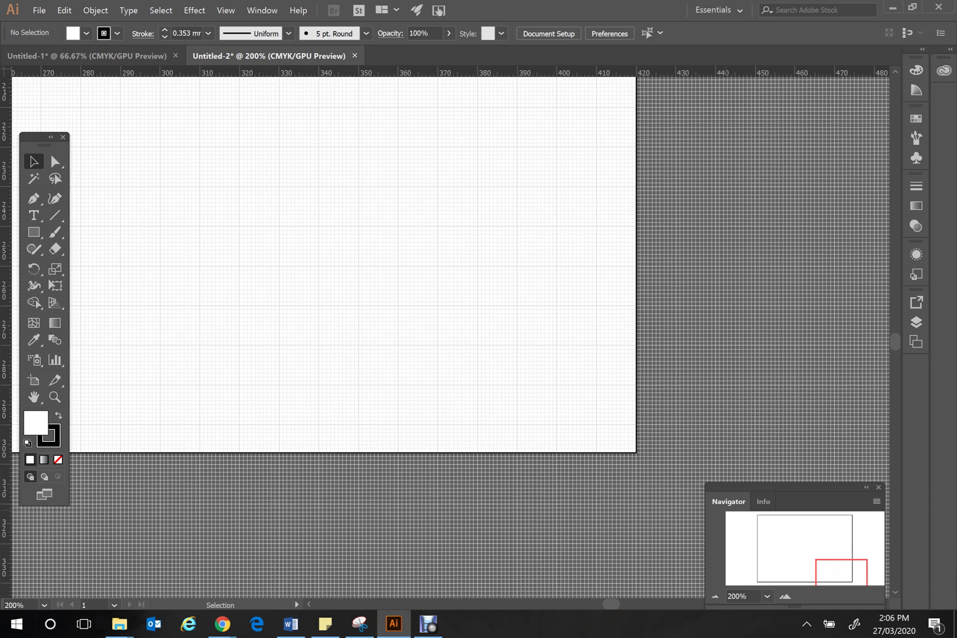
{"action": "scroll", "coordinate": [449, 337], "scroll_direction": "left", "scroll_amount": 6}
{"action": "scroll", "coordinate": [449, 336], "scroll_direction": "up", "scroll_amount": 3}
{"action": "scroll", "coordinate": [449, 337], "scroll_direction": "right", "scroll_amount": 7}
{"action": "scroll", "coordinate": [449, 337], "scroll_direction": "down", "scroll_amount": 3}
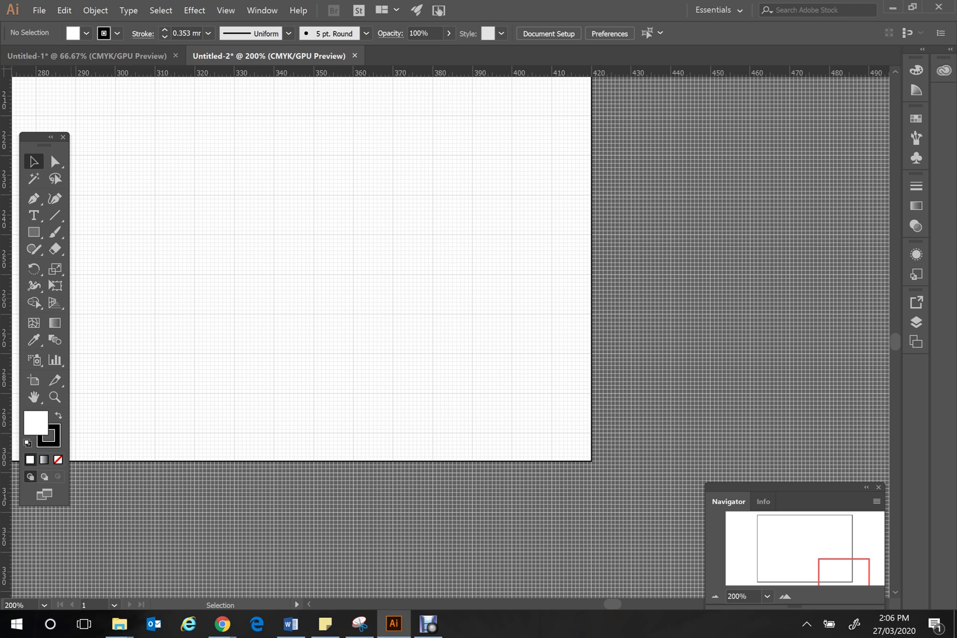
{"action": "left_click_drag", "start_coordinate": [5, 254], "coordinate": [552, 364]}
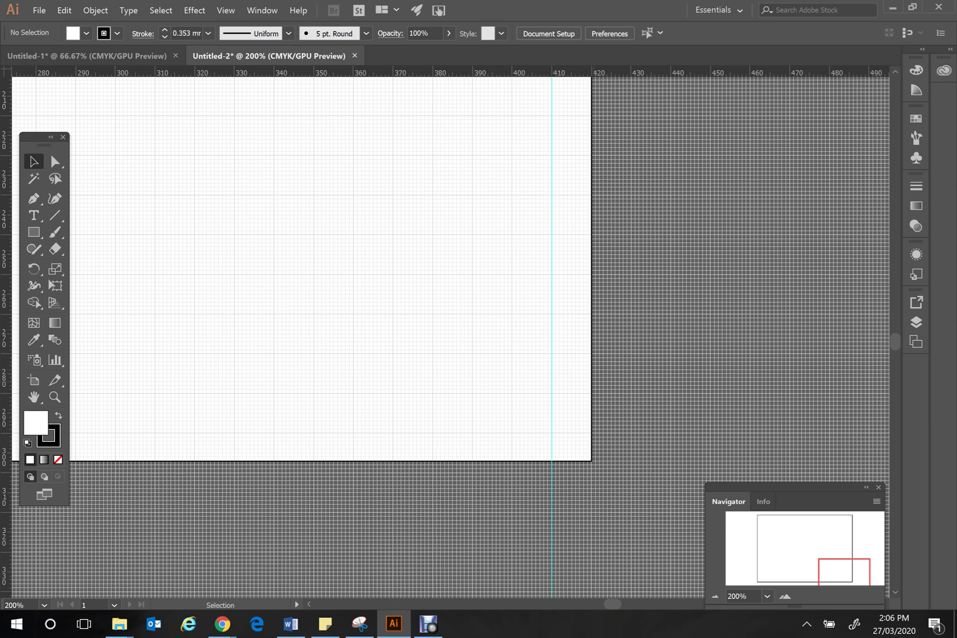
Place a horizontal ruler guide 10 mm above the artboard's bottom edge.
{"action": "key", "text": "ctrl+plus"}
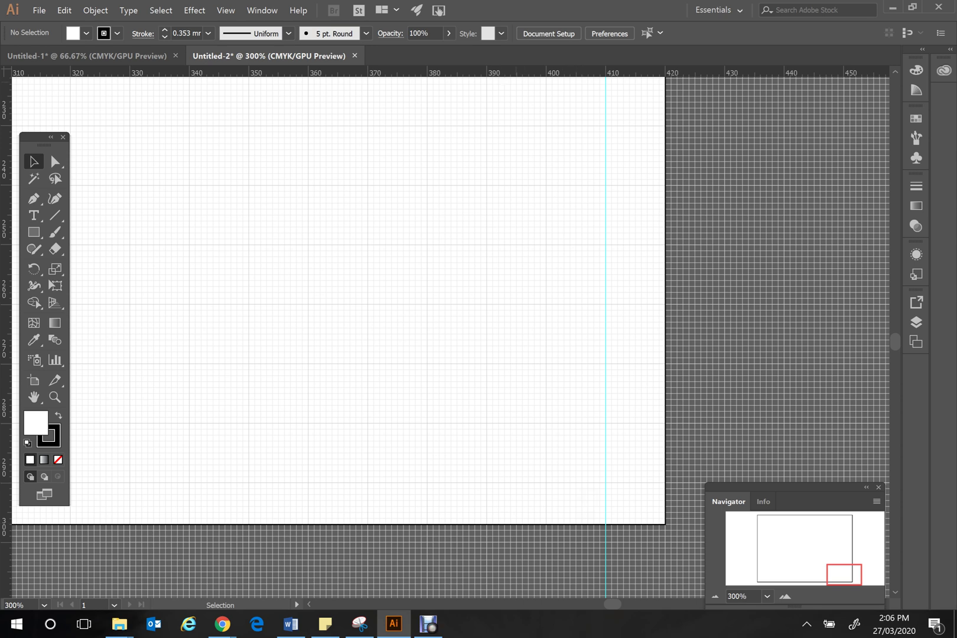
{"action": "left_click_drag", "start_coordinate": [295, 72], "coordinate": [296, 465]}
{"action": "left_click_drag", "start_coordinate": [552, 465], "coordinate": [552, 466]}
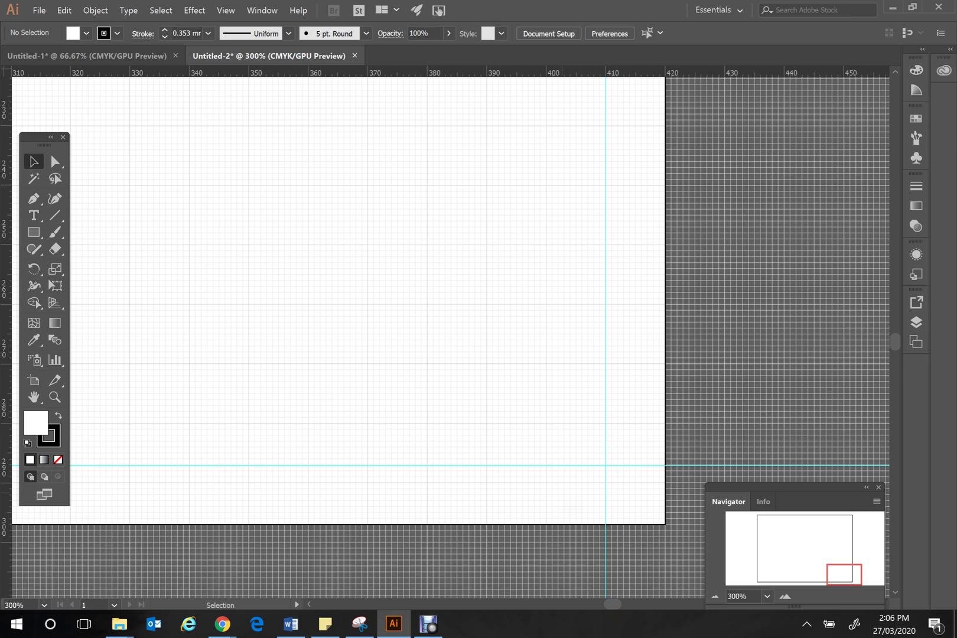
Create a horizontal line segment 100 mm long, extending right from about X 370 mm, Y 265 mm.
{"action": "scroll", "coordinate": [449, 331], "scroll_direction": "left", "scroll_amount": 2}
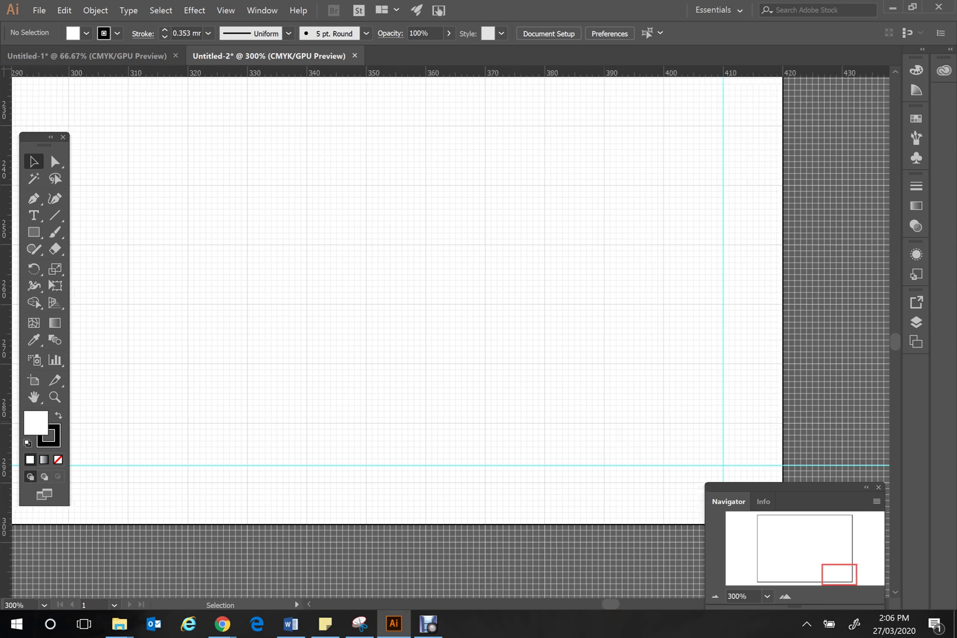
{"action": "left_click", "coordinate": [56, 213]}
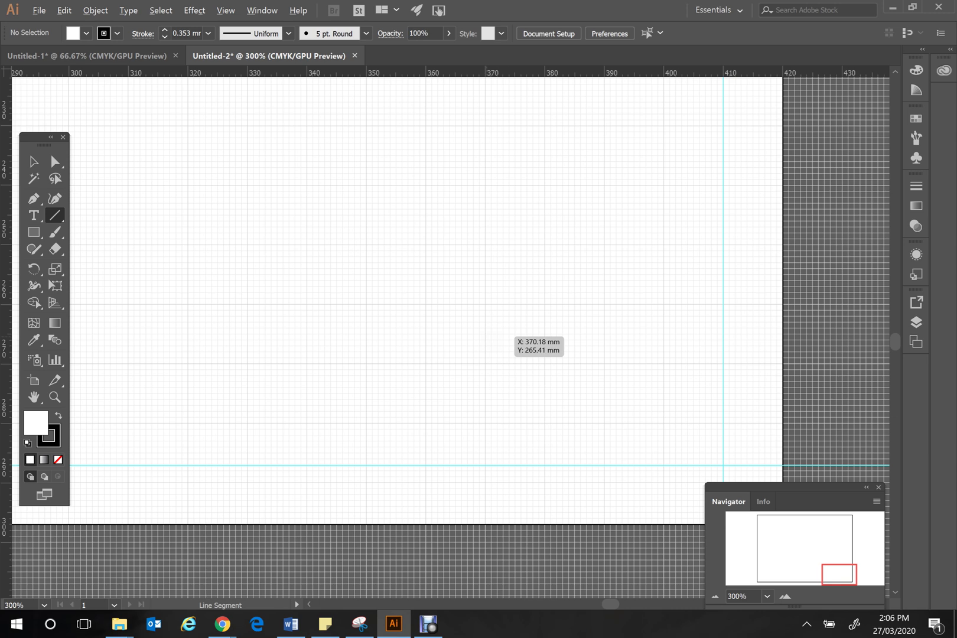
{"action": "left_click", "coordinate": [509, 334]}
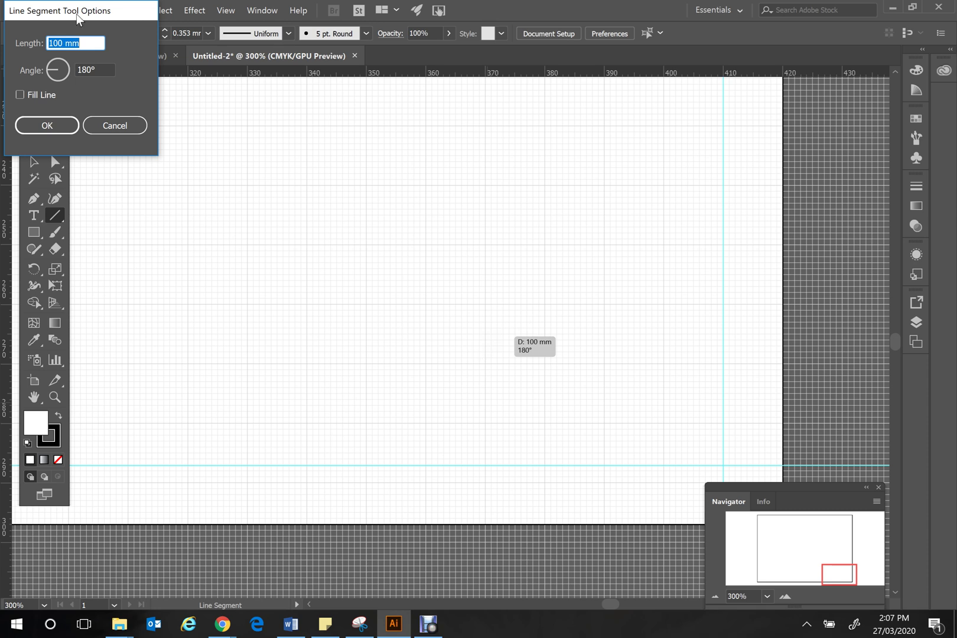
{"action": "left_click_drag", "start_coordinate": [76, 13], "coordinate": [322, 158]}
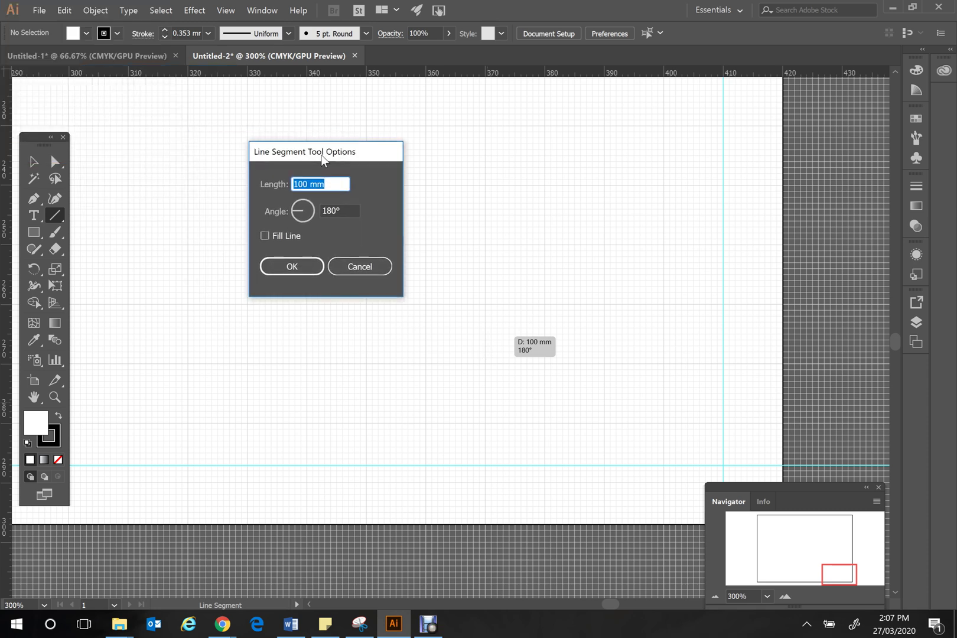
{"action": "left_click", "coordinate": [346, 187]}
{"action": "left_click", "coordinate": [296, 210]}
{"action": "left_click_drag", "start_coordinate": [296, 210], "coordinate": [328, 210]}
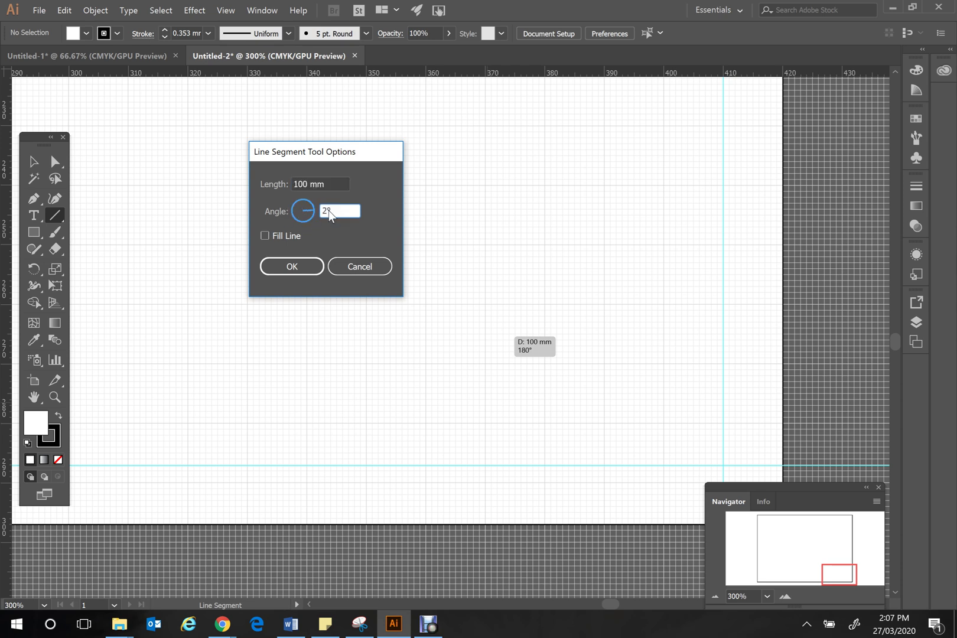
{"action": "key", "text": "BackSpace"}
{"action": "left_click", "coordinate": [285, 266]}
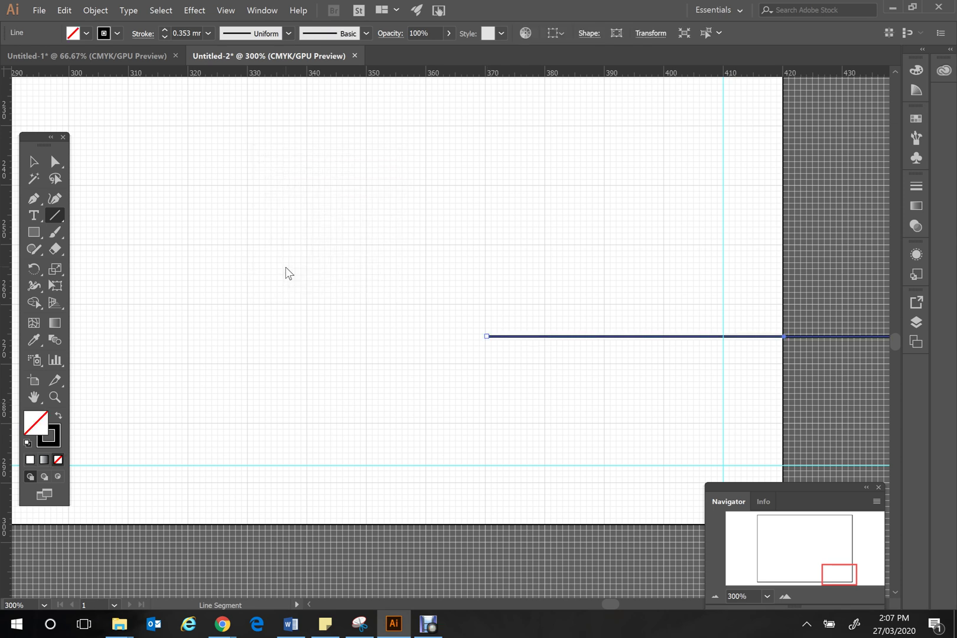
Move the 100 mm line onto the bottom horizontal guide with its right end on the 410 mm vertical guide.
{"action": "left_click", "coordinate": [32, 163]}
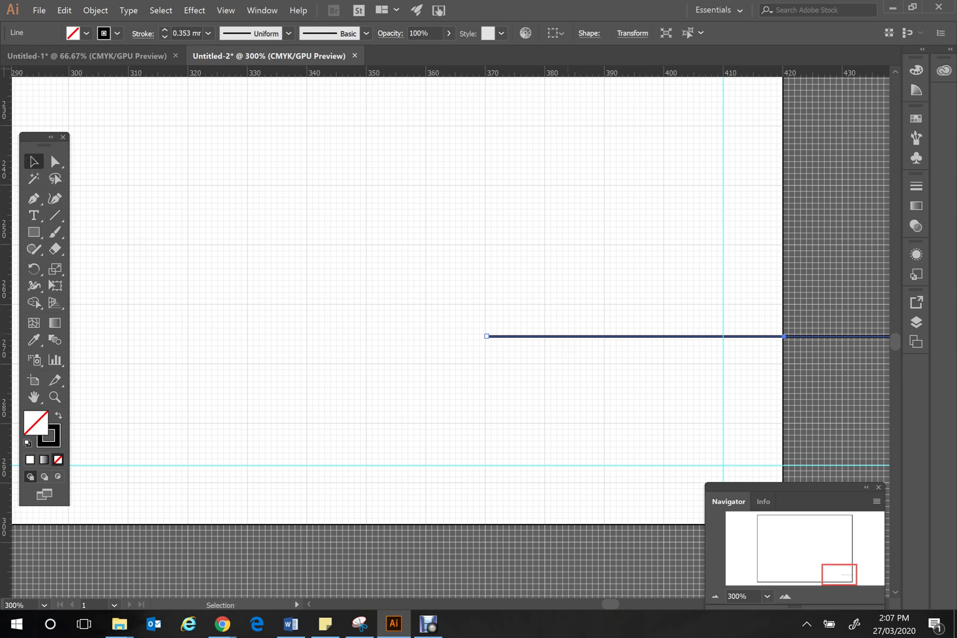
{"action": "left_click_drag", "start_coordinate": [585, 336], "coordinate": [213, 365]}
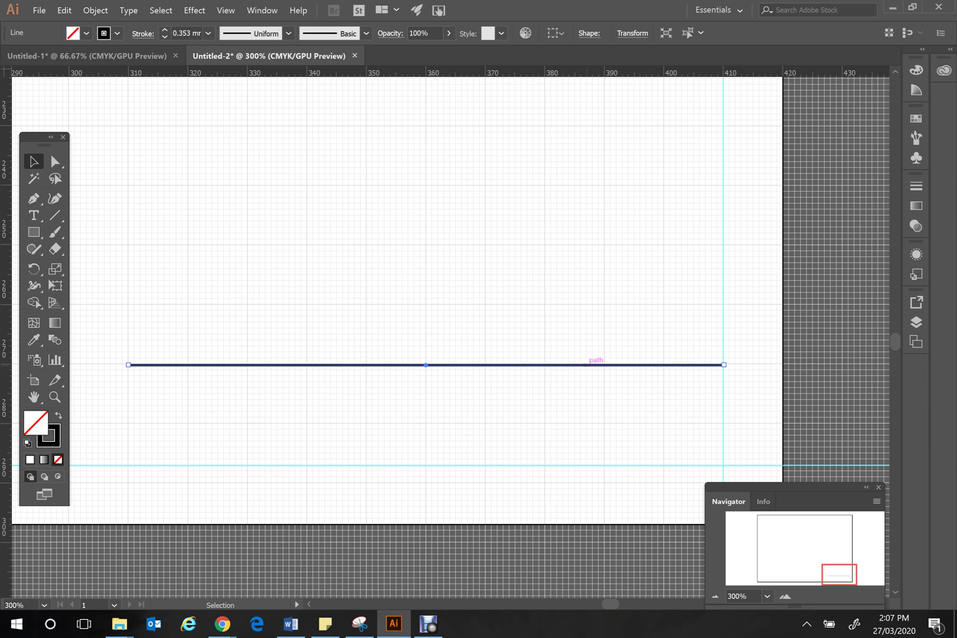
{"action": "left_click_drag", "start_coordinate": [608, 364], "coordinate": [611, 465]}
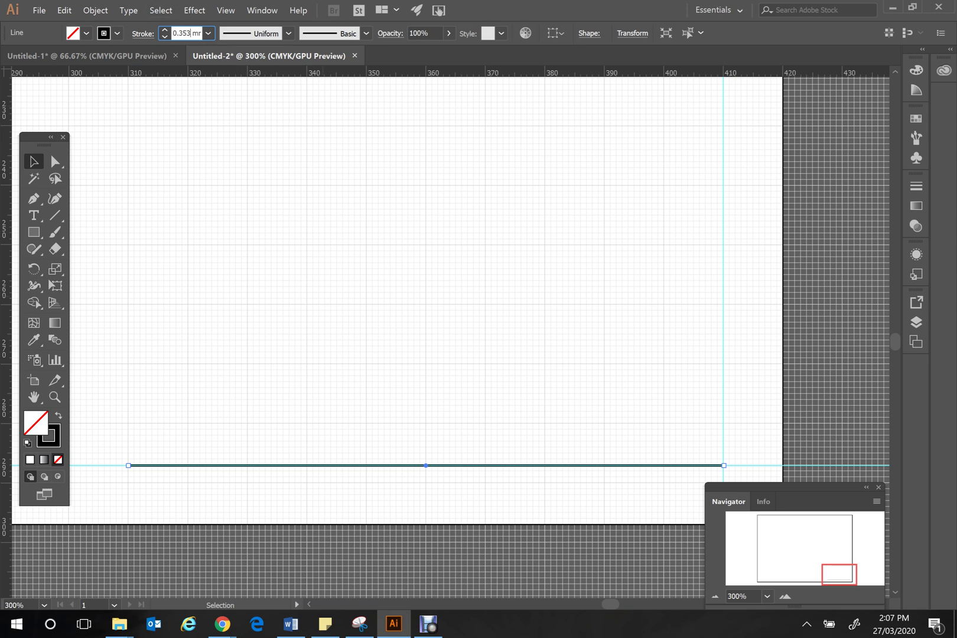
{"action": "left_click", "coordinate": [32, 167]}
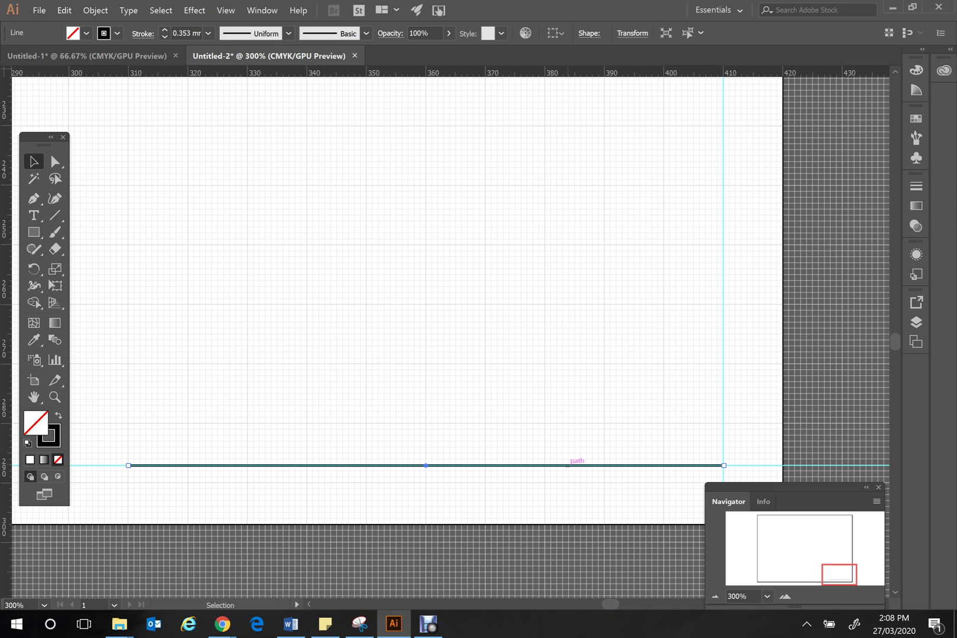
Duplicate the line on the bottom guide 10 mm straight above the original and deselect the copy.
{"action": "left_click_drag", "start_coordinate": [567, 466], "coordinate": [563, 406]}
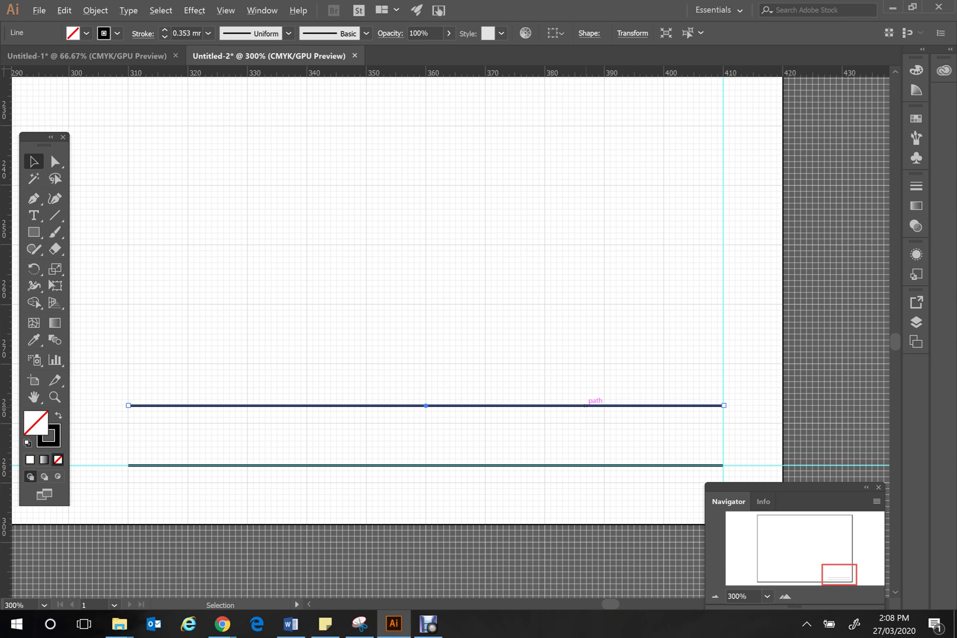
{"action": "key", "text": "shift"}
{"action": "key", "text": "ctrl+shift+a"}
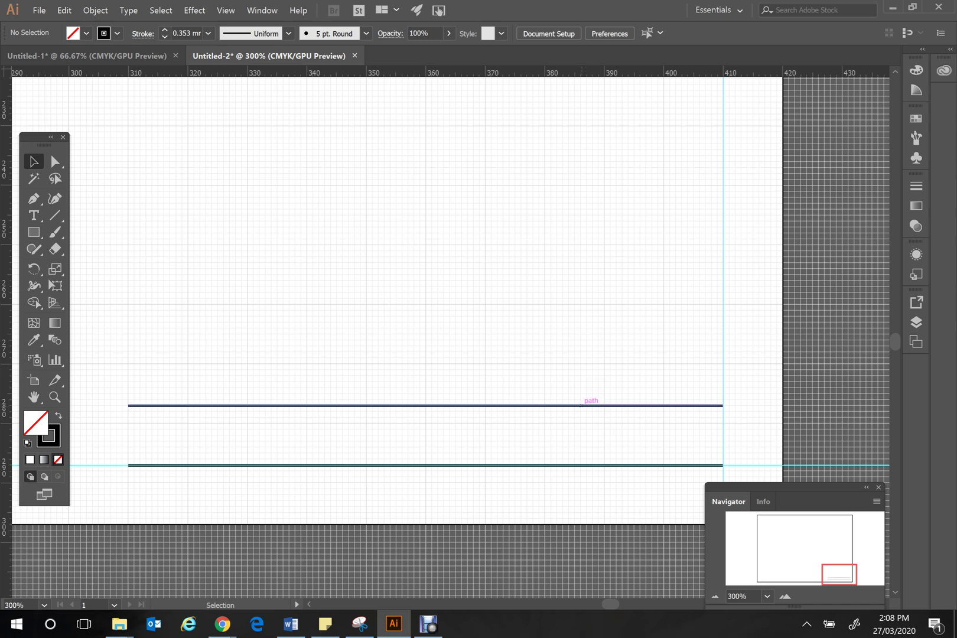
Duplicate the upper line another 10 mm above and set the new copy's stroke weight to 1 mm.
{"action": "left_click", "coordinate": [585, 405]}
{"action": "left_click_drag", "start_coordinate": [585, 405], "coordinate": [581, 345]}
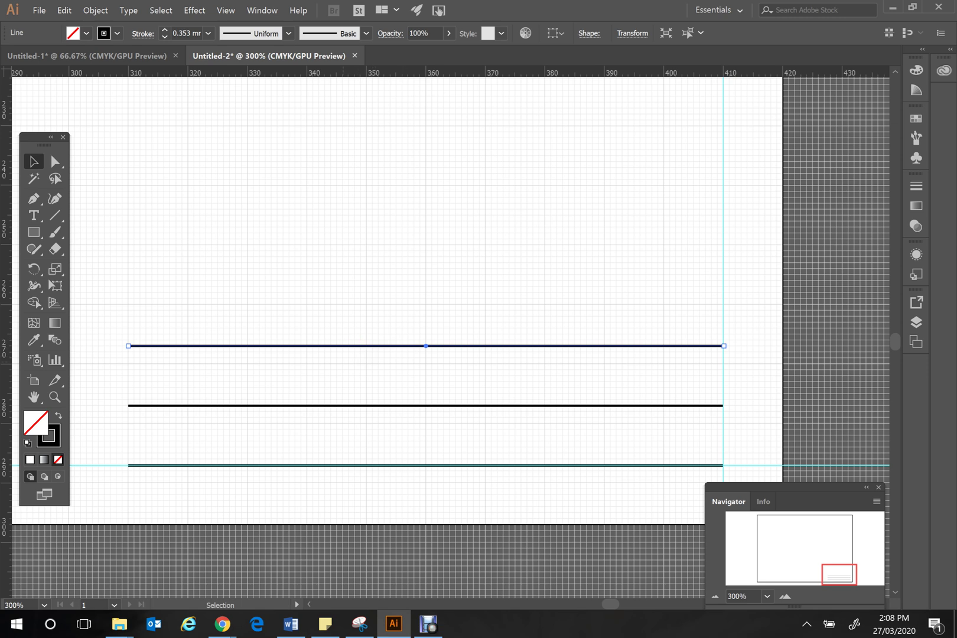
{"action": "left_click", "coordinate": [165, 30]}
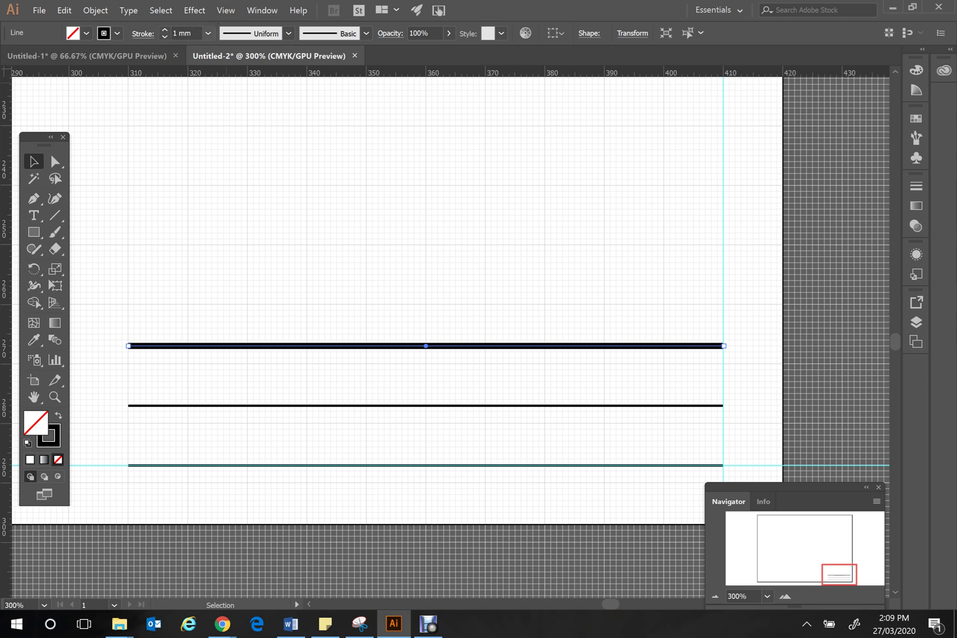
{"action": "key", "text": "ctrl+shift+a"}
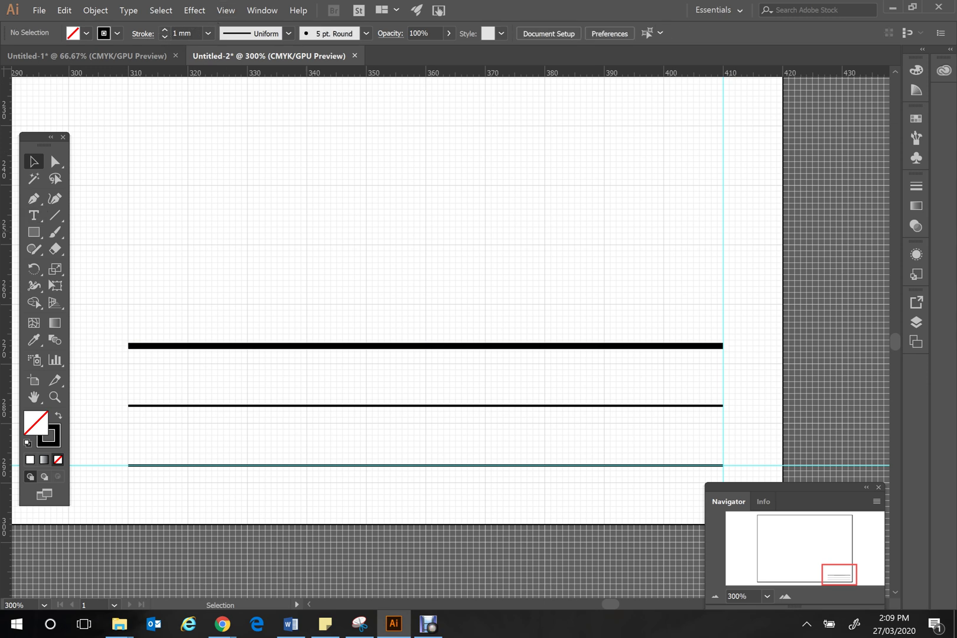
Examine the whole sheet with its guides and the three lines near the lower-right corner at different zoom levels.
{"action": "key", "text": "ctrl+minus"}
{"action": "key", "text": "ctrl+minus"}
{"action": "key", "text": "p"}
{"action": "key", "text": "ctrl+minus"}
{"action": "key", "text": "ctrl+minus"}
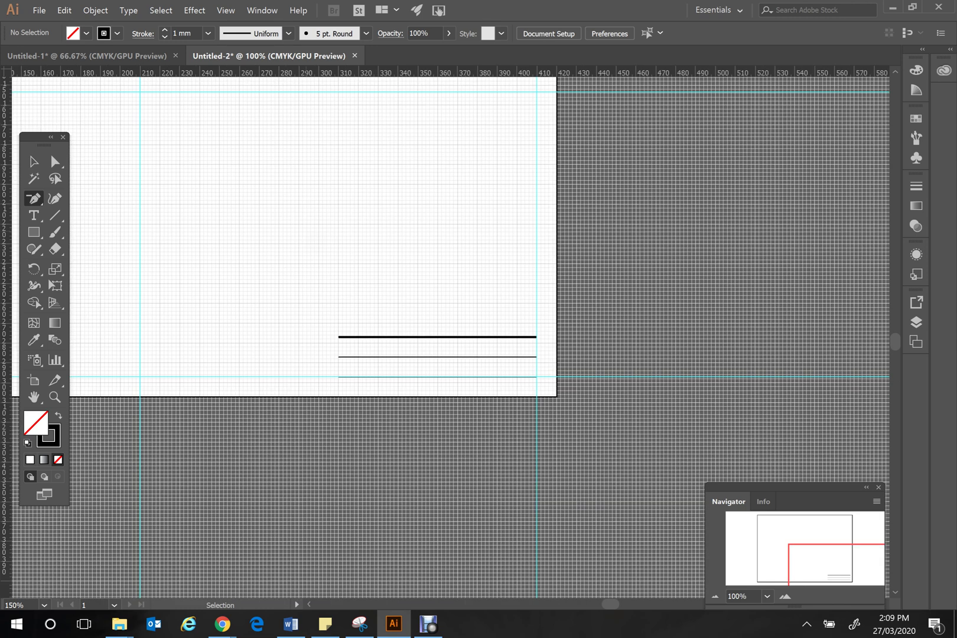
{"action": "scroll", "coordinate": [449, 336], "scroll_direction": "left", "scroll_amount": 5}
{"action": "scroll", "coordinate": [449, 337], "scroll_direction": "up", "scroll_amount": 5}
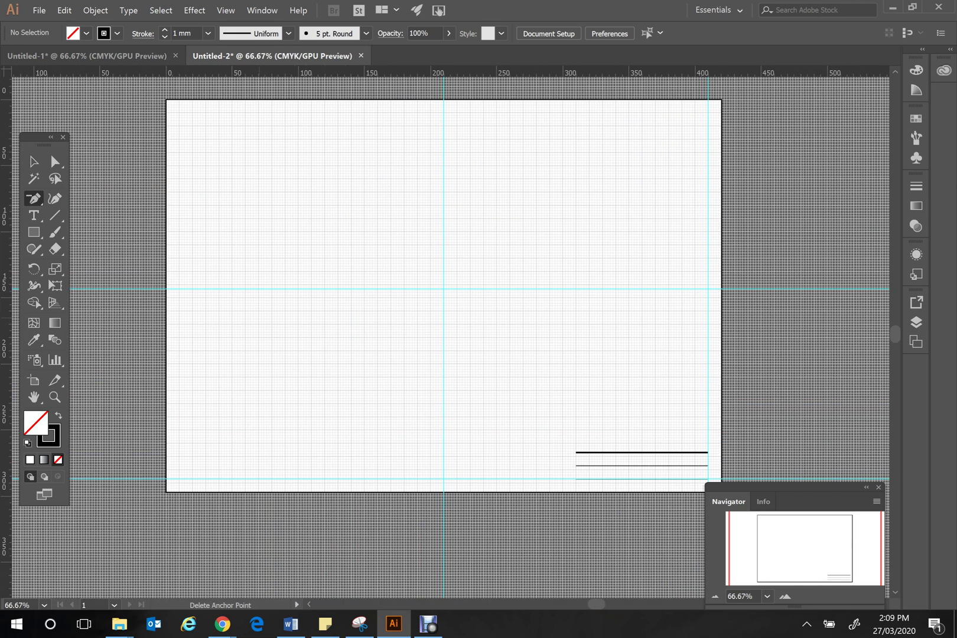
{"action": "scroll", "coordinate": [449, 337], "scroll_direction": "right", "scroll_amount": 3}
{"action": "key", "text": "ctrl+plus"}
{"action": "key", "text": "ctrl+plus"}
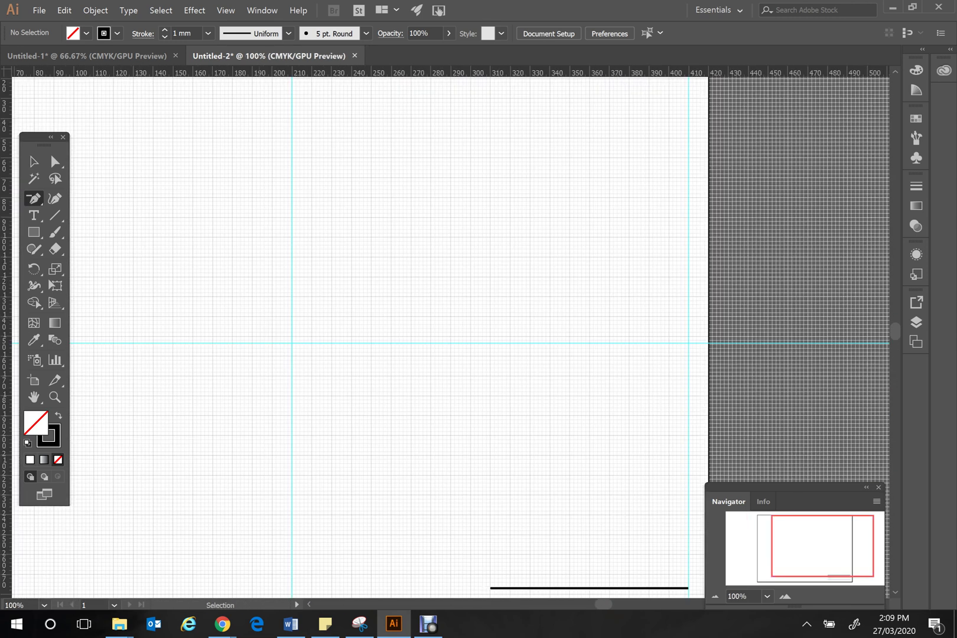
{"action": "scroll", "coordinate": [449, 337], "scroll_direction": "down", "scroll_amount": 4}
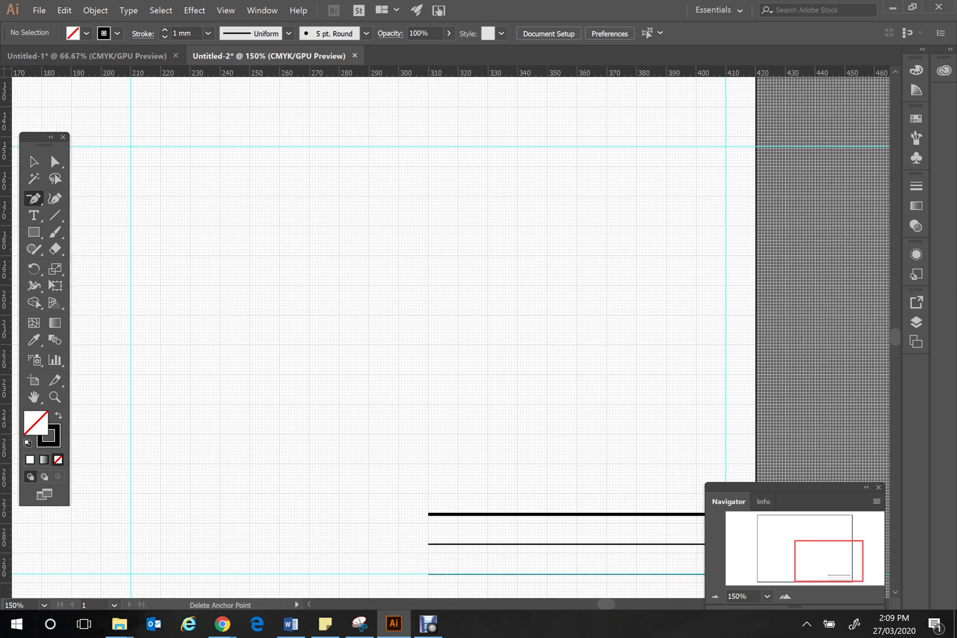
{"action": "scroll", "coordinate": [449, 337], "scroll_direction": "right", "scroll_amount": 3}
{"action": "scroll", "coordinate": [449, 337], "scroll_direction": "left", "scroll_amount": 1}
{"action": "scroll", "coordinate": [449, 337], "scroll_direction": "down", "scroll_amount": 3}
{"action": "scroll", "coordinate": [449, 336], "scroll_direction": "right", "scroll_amount": 2}
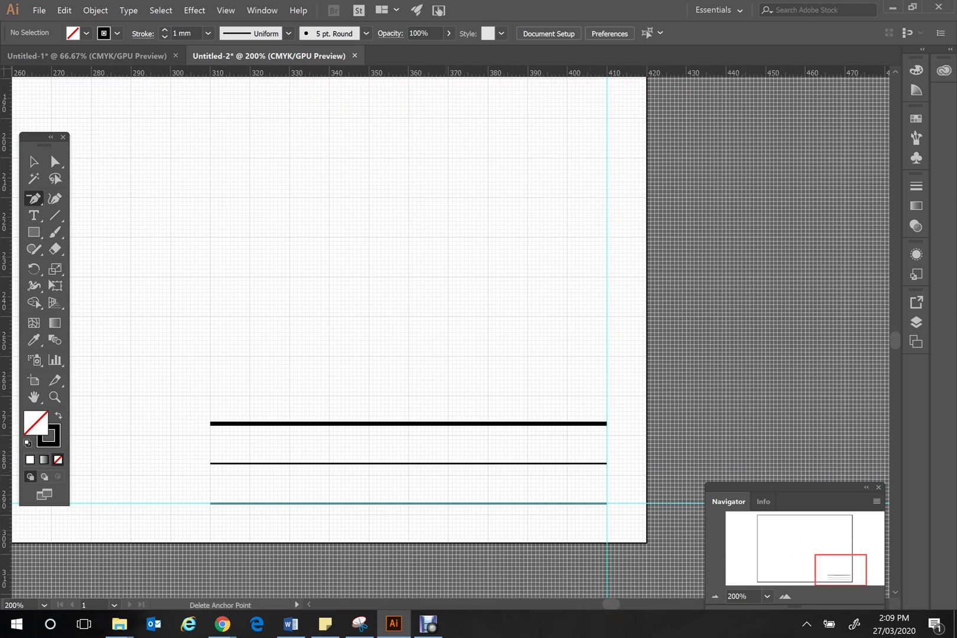
{"action": "scroll", "coordinate": [449, 336], "scroll_direction": "down", "scroll_amount": 3}
{"action": "key", "text": "ctrl+equal"}
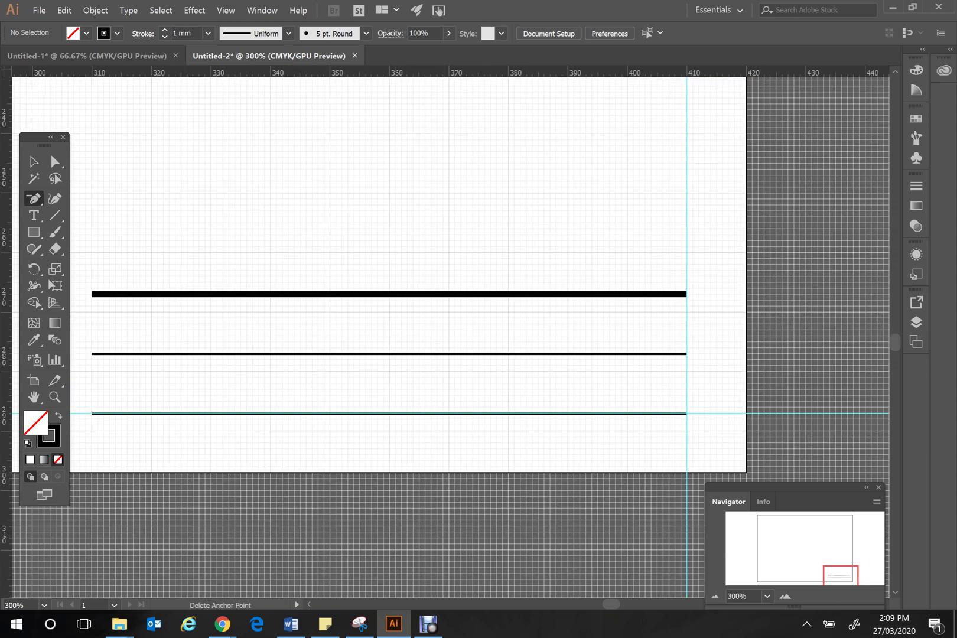
Switch to the Technical Drawing Specifications PDF in Chrome and find the Figure 32 title block example on page 43.
{"action": "mouse_move", "coordinate": [225, 626]}
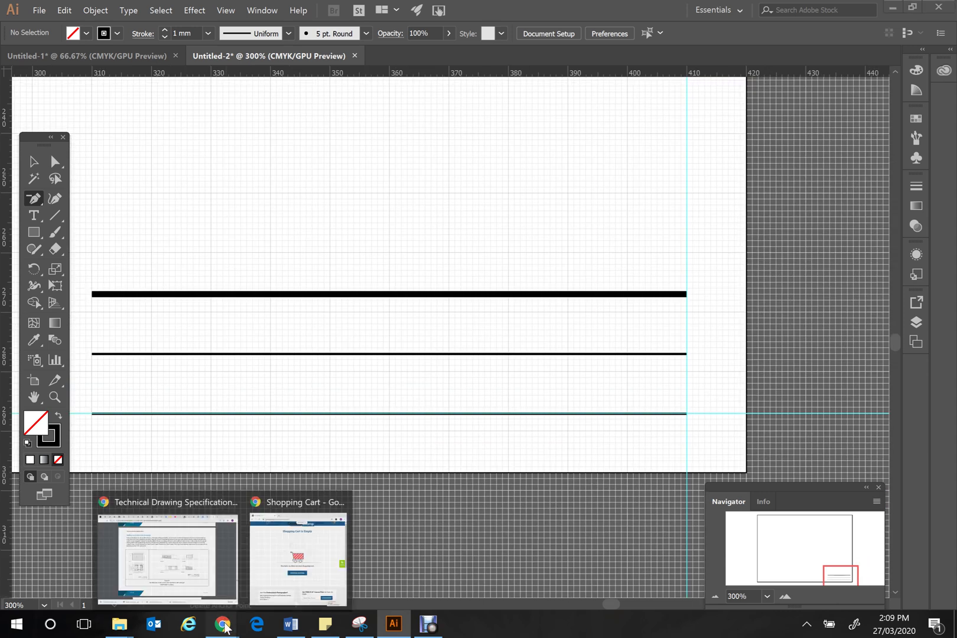
{"action": "left_click", "coordinate": [162, 551]}
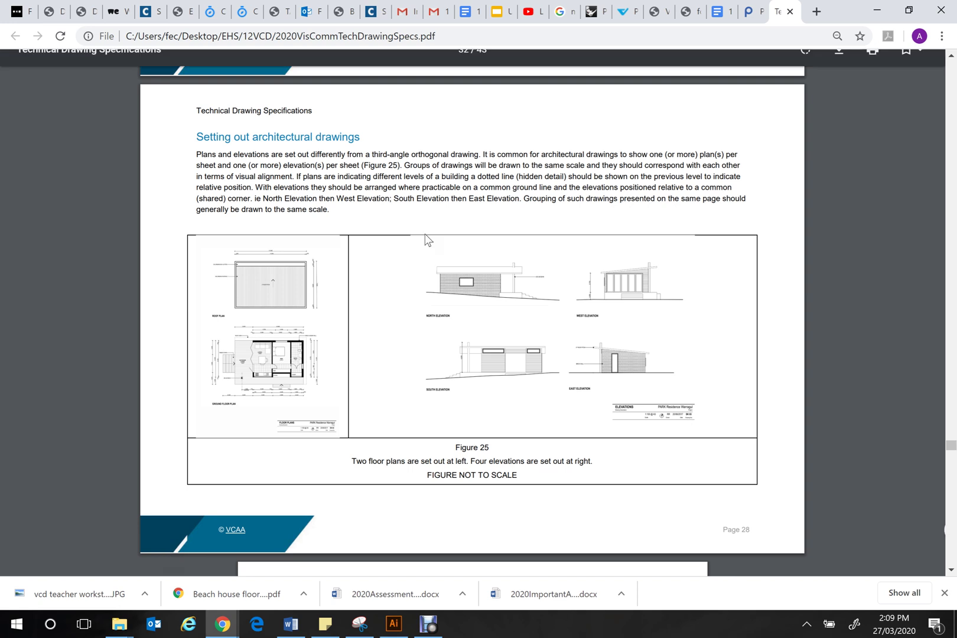
{"action": "scroll", "coordinate": [739, 367], "scroll_direction": "down", "scroll_amount": 3}
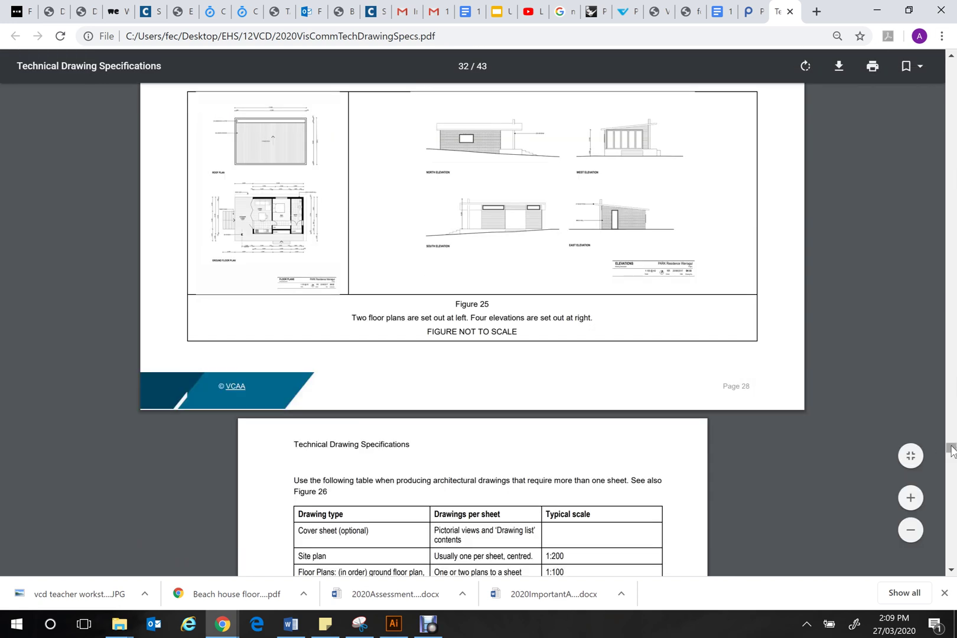
{"action": "left_click_drag", "start_coordinate": [951, 448], "coordinate": [952, 55]}
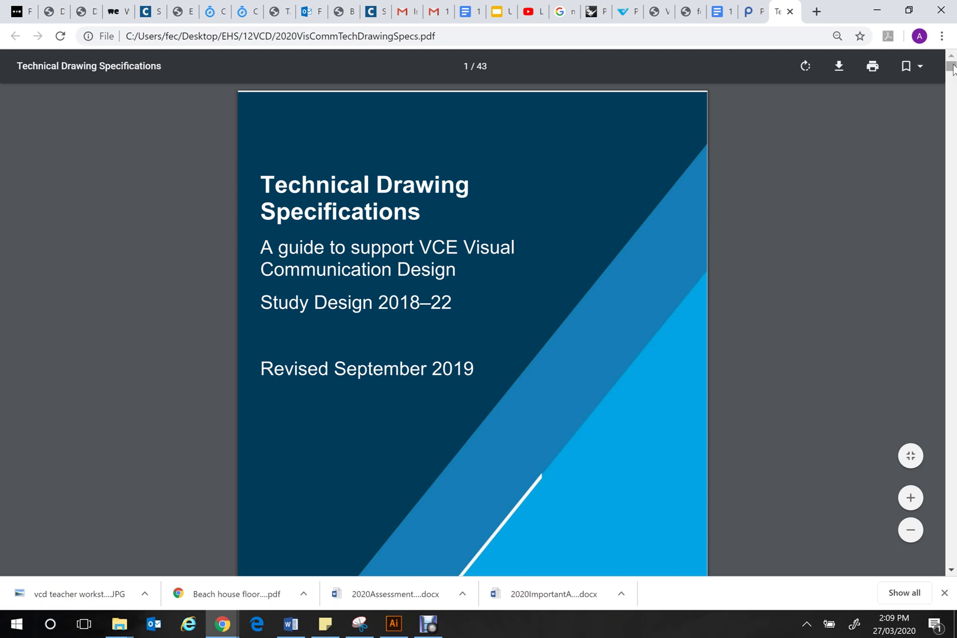
{"action": "left_click_drag", "start_coordinate": [951, 68], "coordinate": [947, 568]}
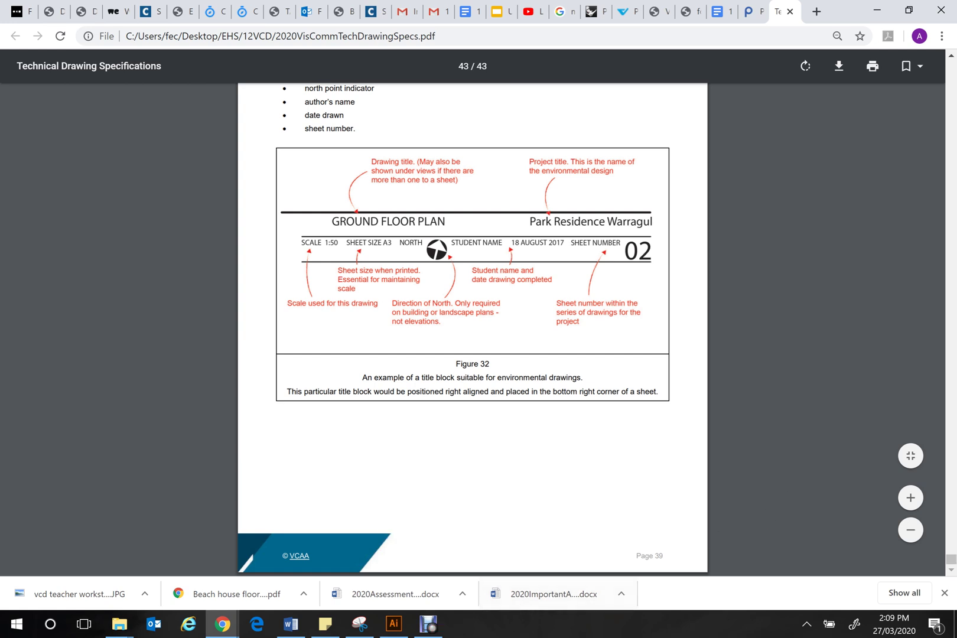
Capture the whole Figure 32 title block example with the Snipping Tool and copy the snip.
{"action": "left_click", "coordinate": [13, 629]}
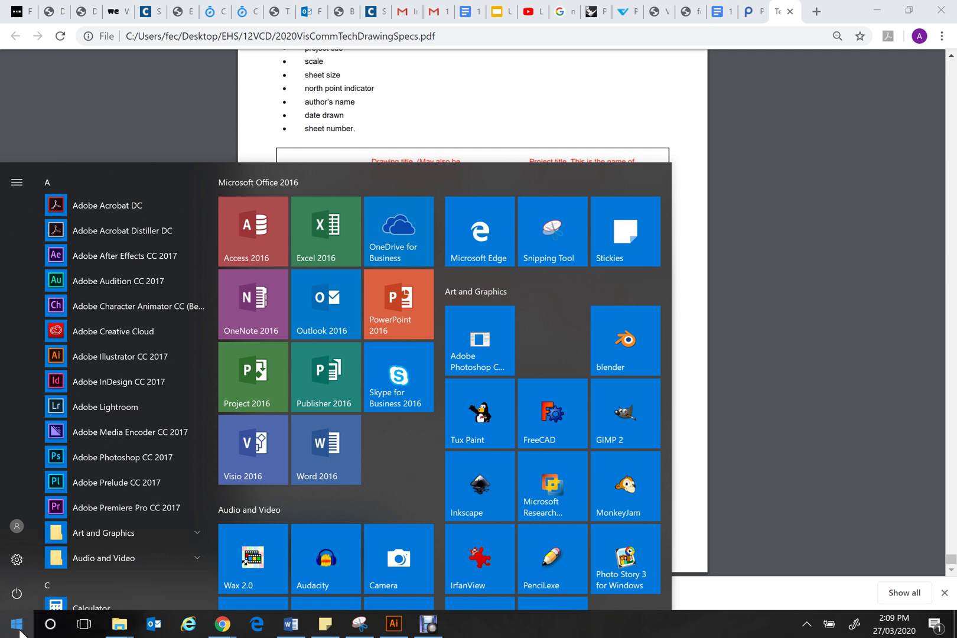
{"action": "left_click", "coordinate": [20, 631]}
{"action": "left_click", "coordinate": [20, 631]}
{"action": "left_click", "coordinate": [544, 246]}
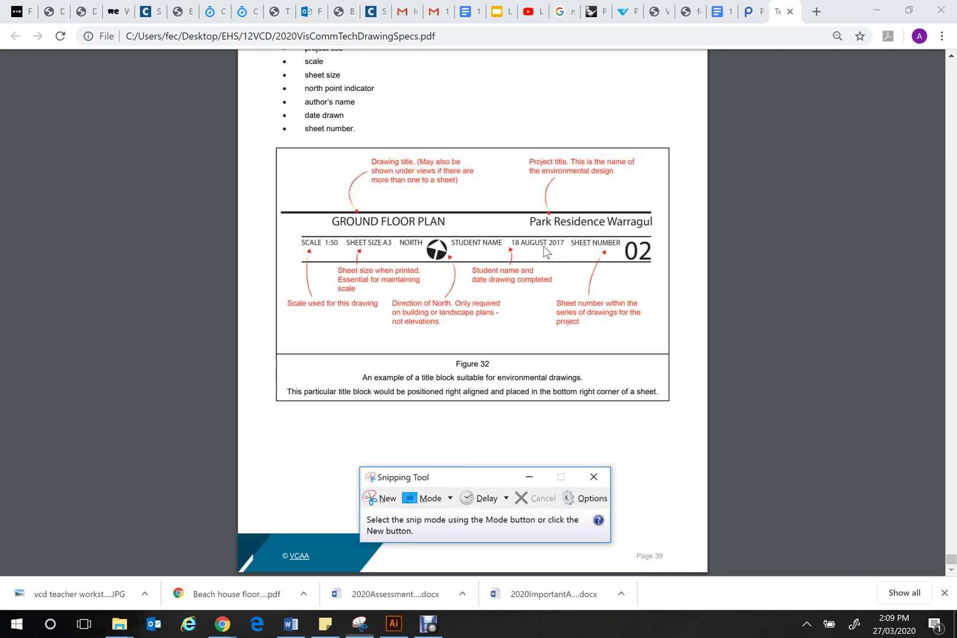
{"action": "left_click", "coordinate": [369, 497]}
{"action": "left_click_drag", "start_coordinate": [254, 137], "coordinate": [699, 421]}
{"action": "left_click", "coordinate": [215, 41]}
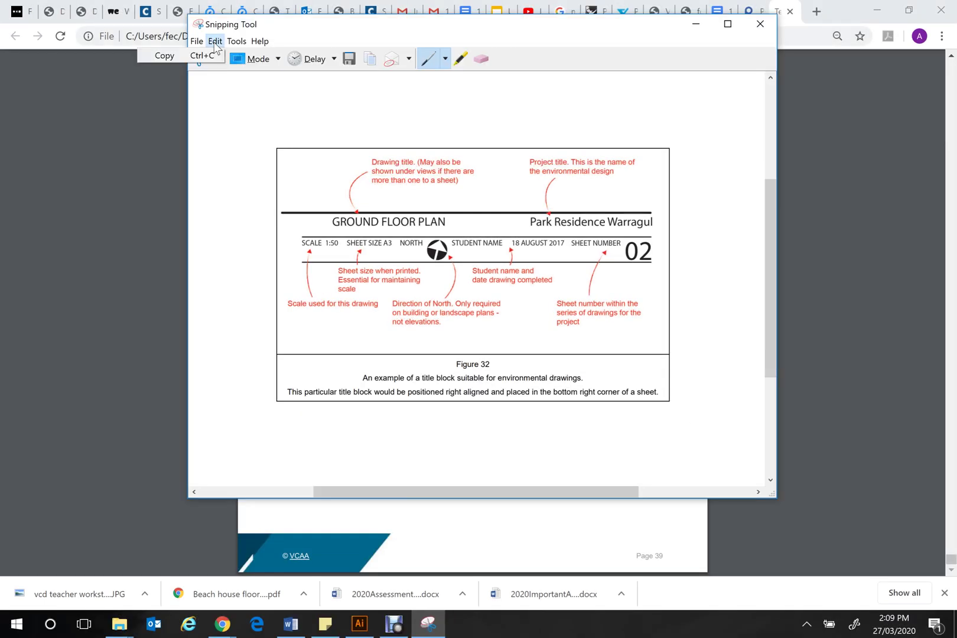
{"action": "left_click", "coordinate": [209, 56]}
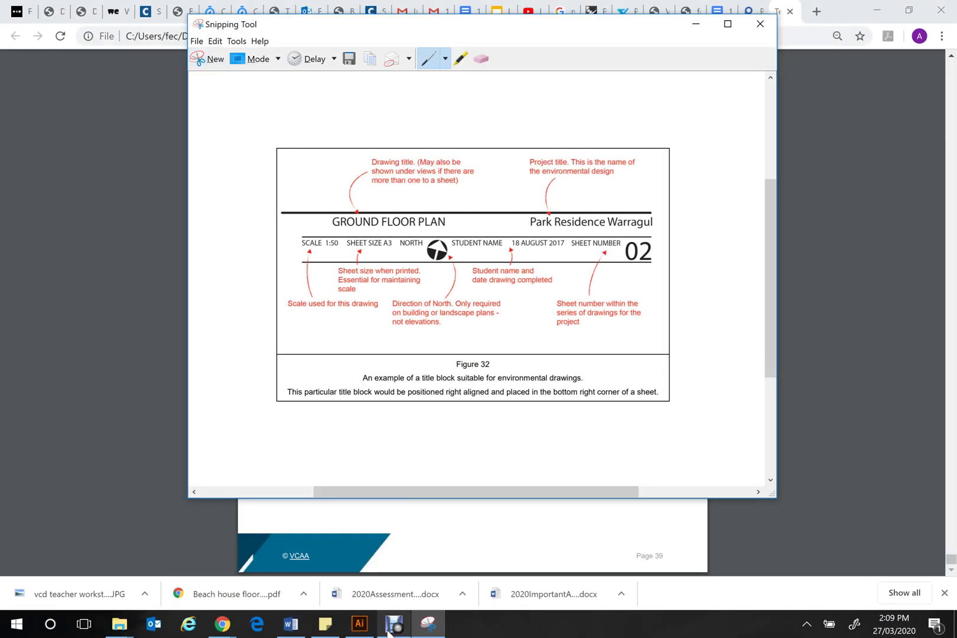
Switch back to Illustrator and paste the title block snip into the drawing document.
{"action": "left_click", "coordinate": [367, 631]}
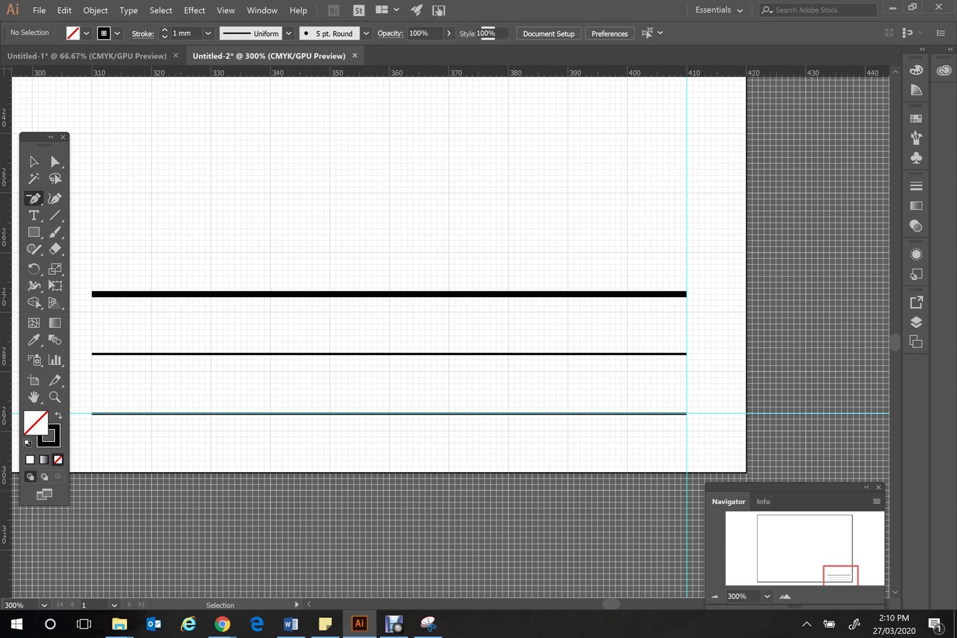
{"action": "key", "text": "ctrl+v"}
{"action": "key", "text": "ctrl+minus"}
{"action": "key", "text": "ctrl+minus"}
{"action": "key", "text": "ctrl+minus"}
{"action": "key", "text": "ctrl+minus"}
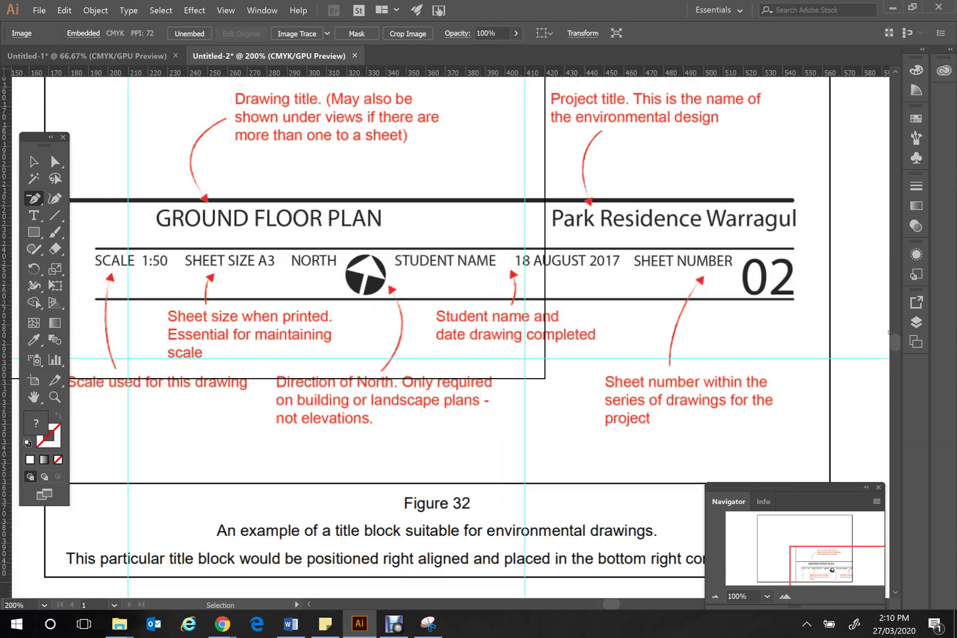
{"action": "key", "text": "minus"}
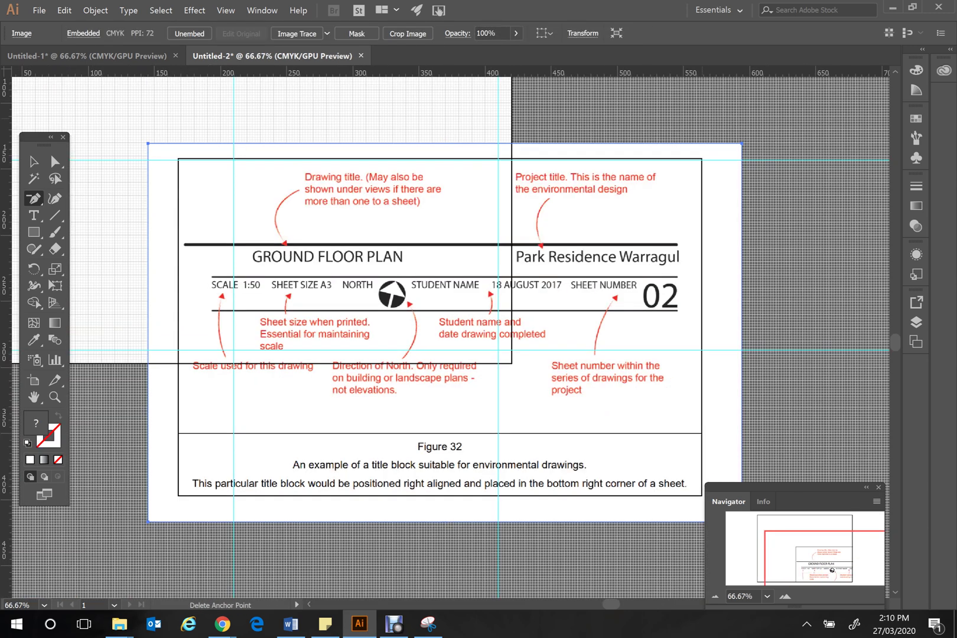
Scale the pasted title block image to about half its size and place it off the sheet, beyond its right edge.
{"action": "key", "text": "v"}
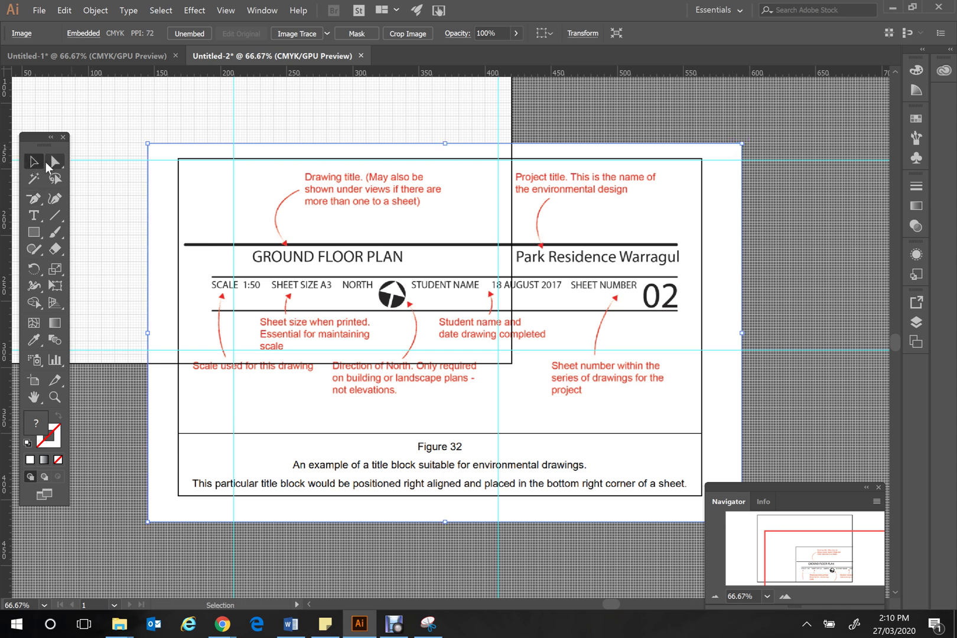
{"action": "left_click_drag", "start_coordinate": [741, 143], "coordinate": [481, 346]}
{"action": "left_click_drag", "start_coordinate": [339, 401], "coordinate": [722, 256]}
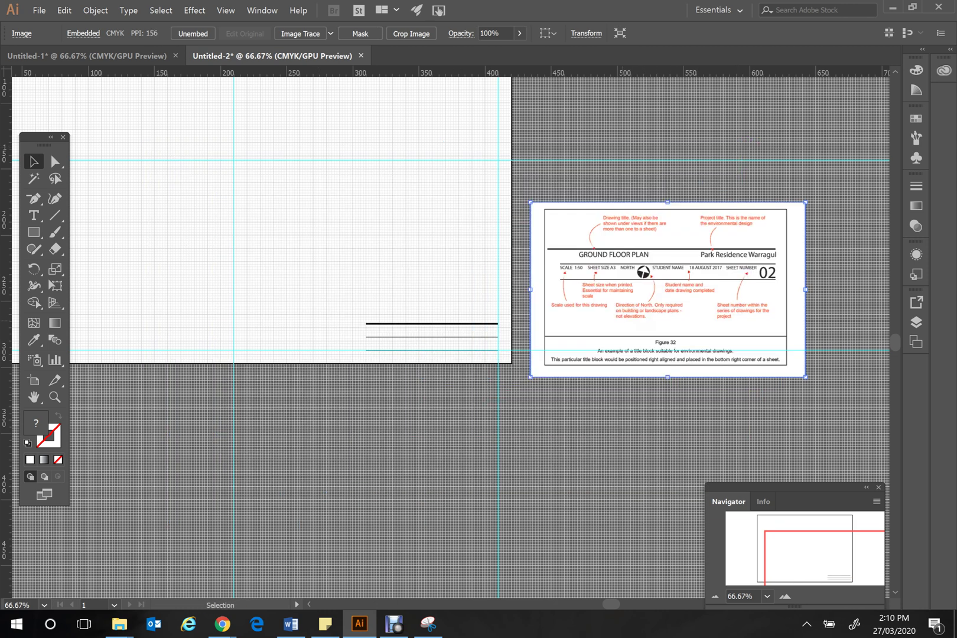
Add the text "ELEVATIONS" in Montserrat between the thick line and the line below it, near their left ends.
{"action": "key", "text": "ctrl+plus"}
{"action": "key", "text": "ctrl+plus"}
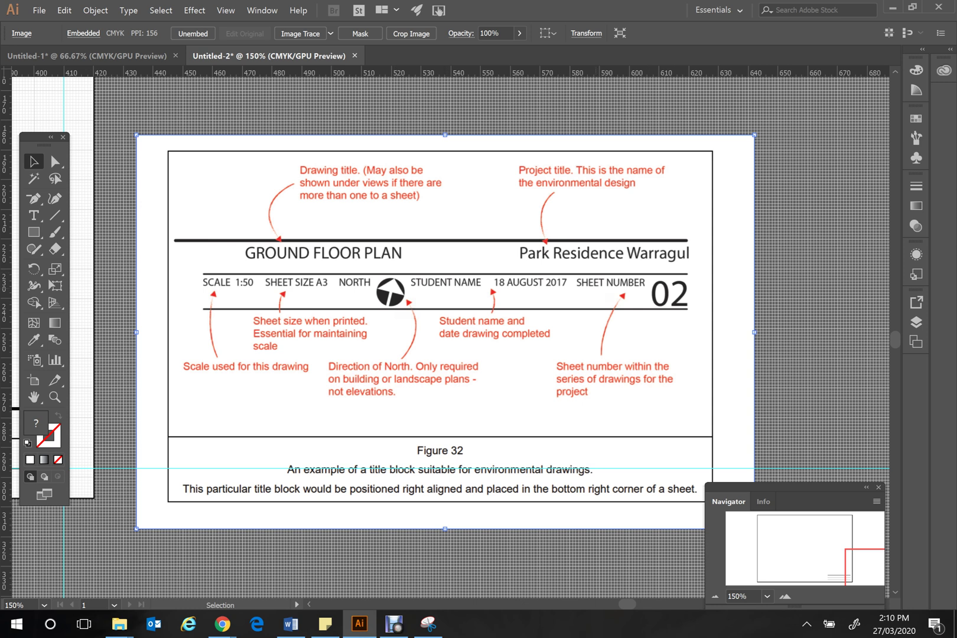
{"action": "scroll", "coordinate": [449, 331], "scroll_direction": "left", "scroll_amount": 10}
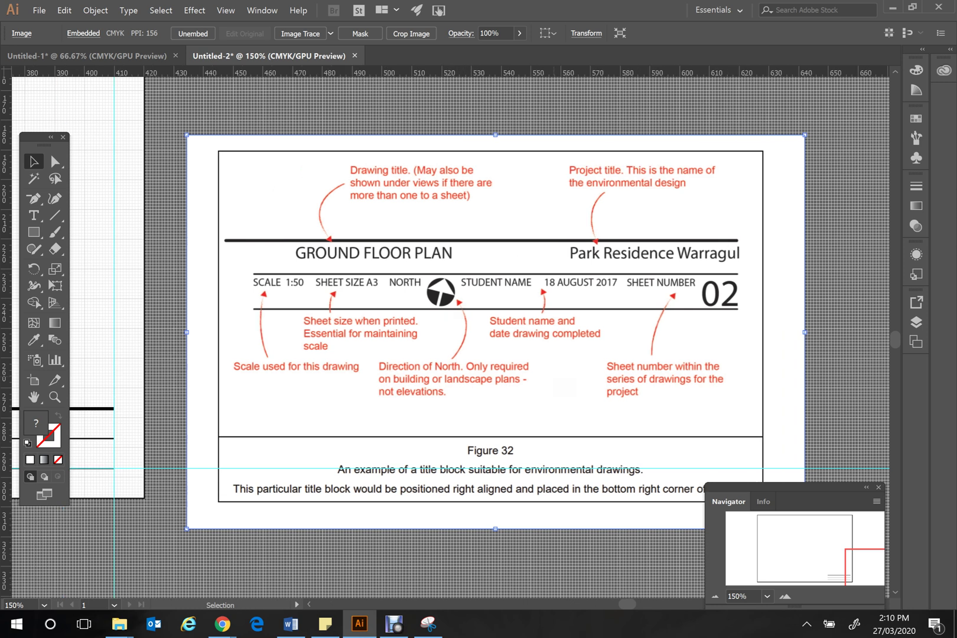
{"action": "scroll", "coordinate": [449, 330], "scroll_direction": "right", "scroll_amount": 1}
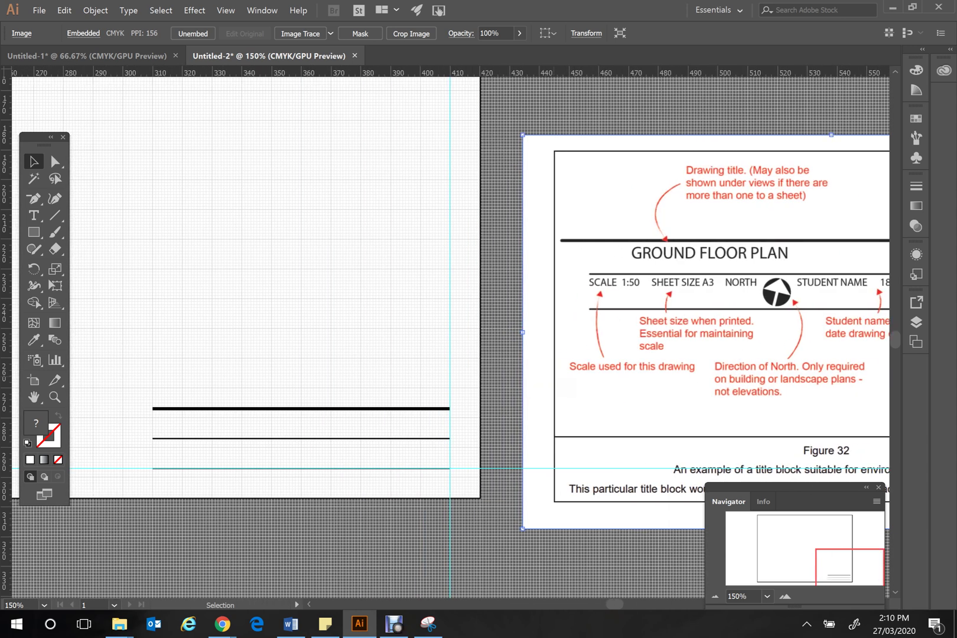
{"action": "left_click", "coordinate": [33, 215]}
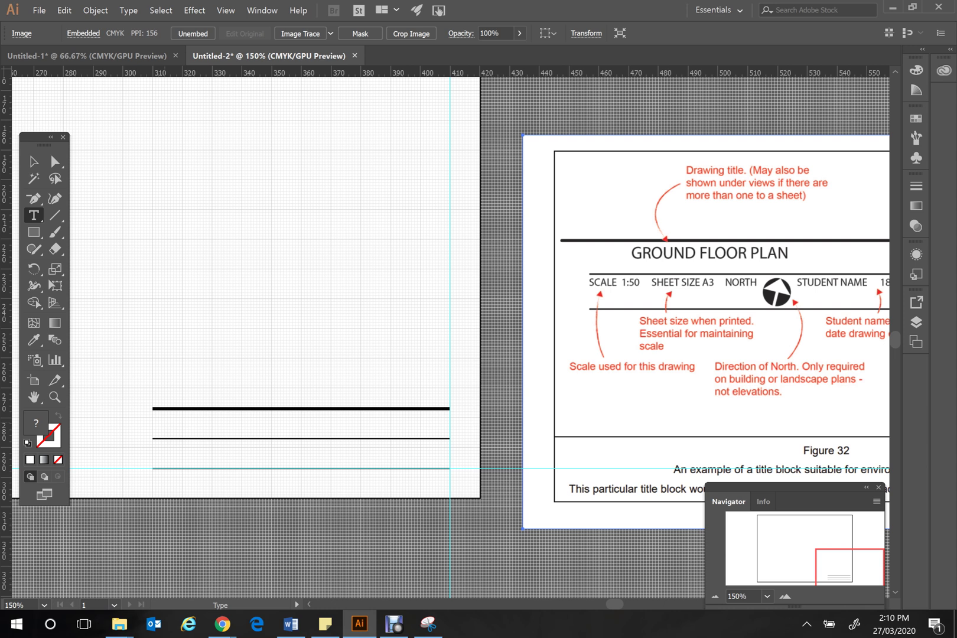
{"action": "left_click", "coordinate": [165, 422]}
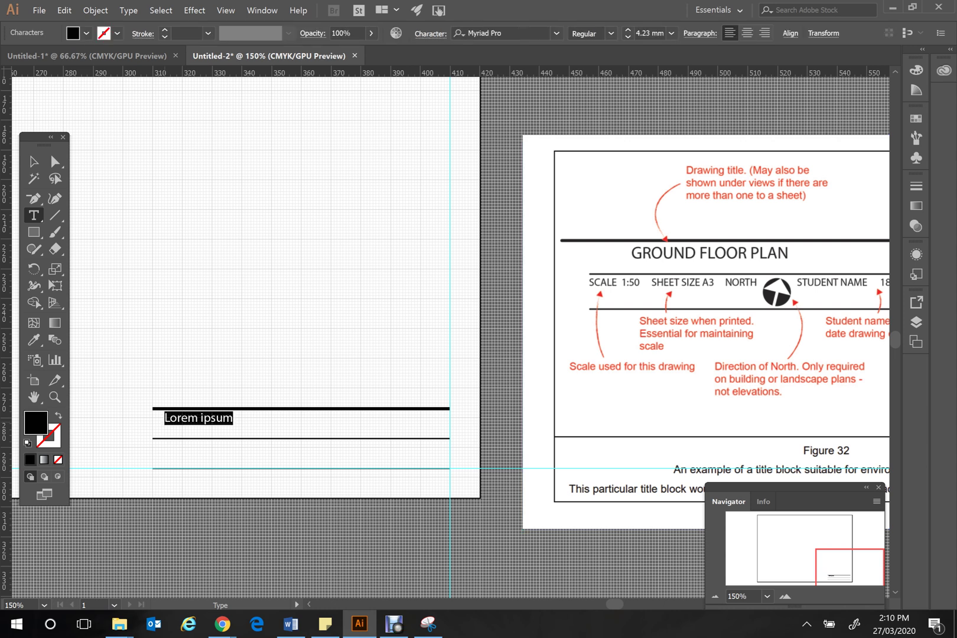
{"action": "left_click", "coordinate": [557, 36]}
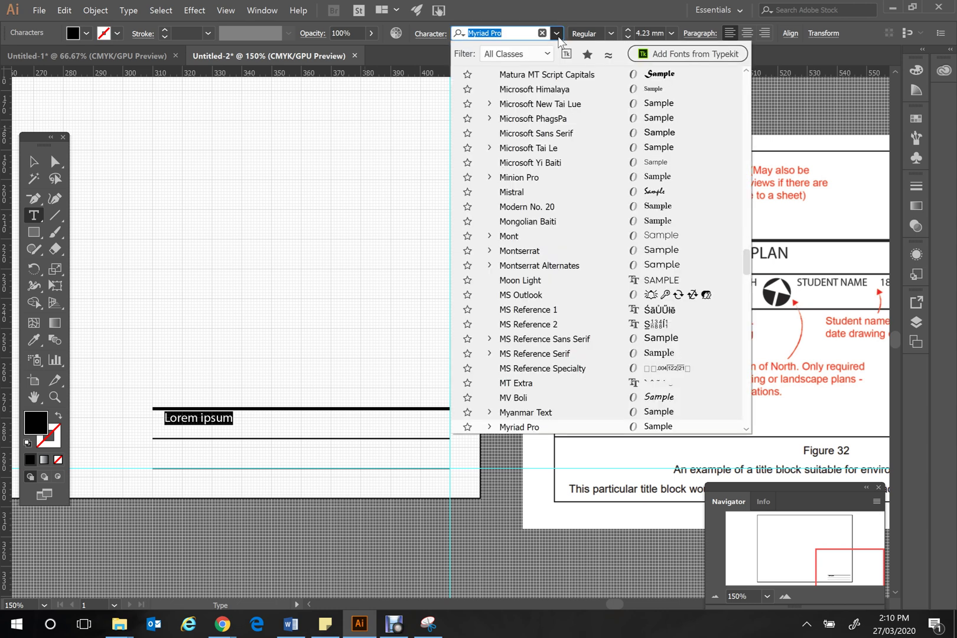
{"action": "left_click", "coordinate": [519, 250]}
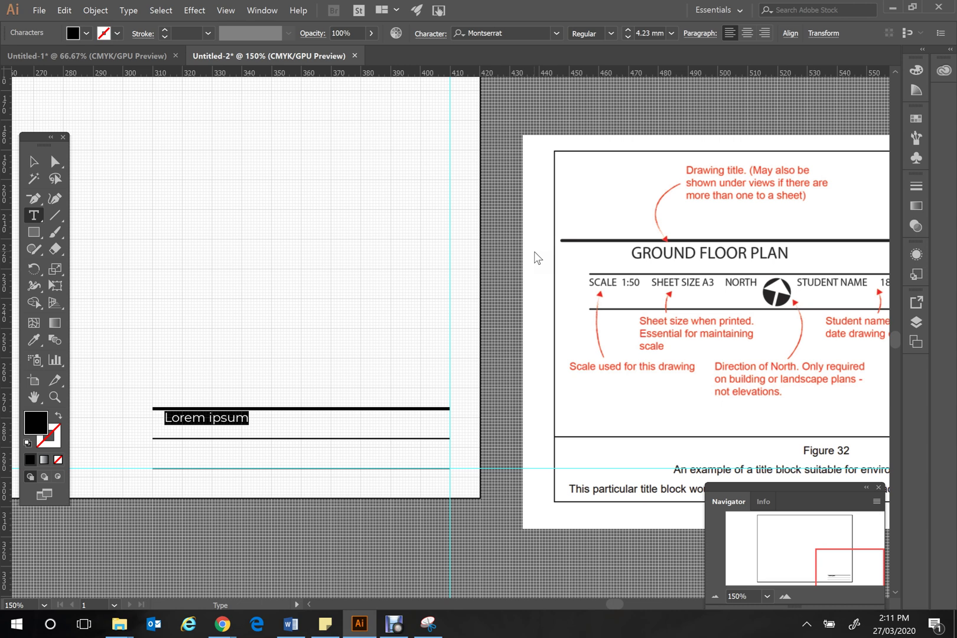
{"action": "type", "text": "ELEVATIONS"}
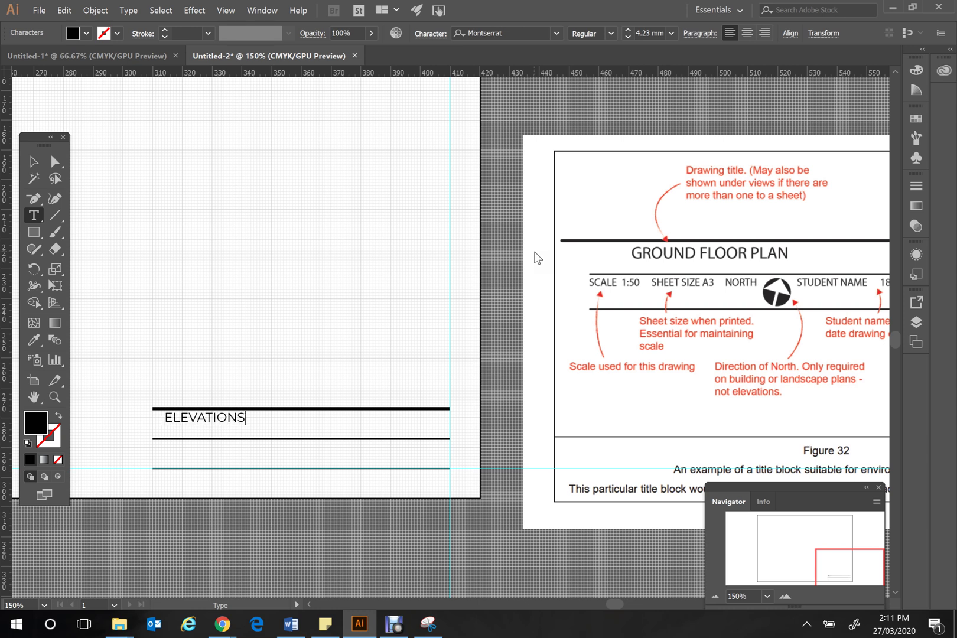
Nudge the ELEVATIONS text left towards the left end of the title block lines.
{"action": "left_click", "coordinate": [33, 161]}
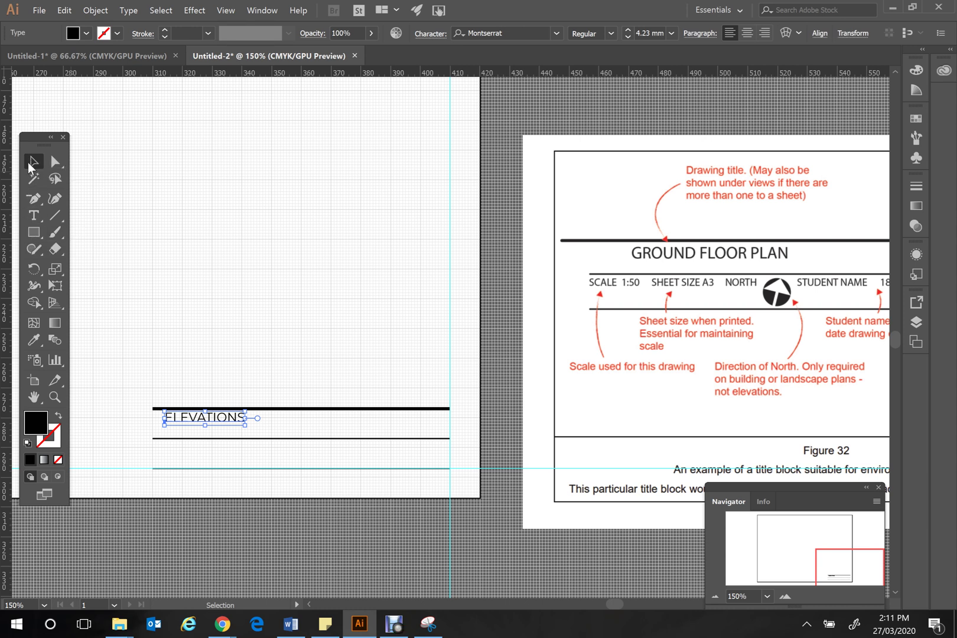
{"action": "key", "text": "Left"}
{"action": "key", "text": "Left"}
{"action": "key", "text": "Left"}
{"action": "key", "text": "Left"}
{"action": "key", "text": "Left"}
{"action": "key", "text": "Left"}
{"action": "key", "text": "Left"}
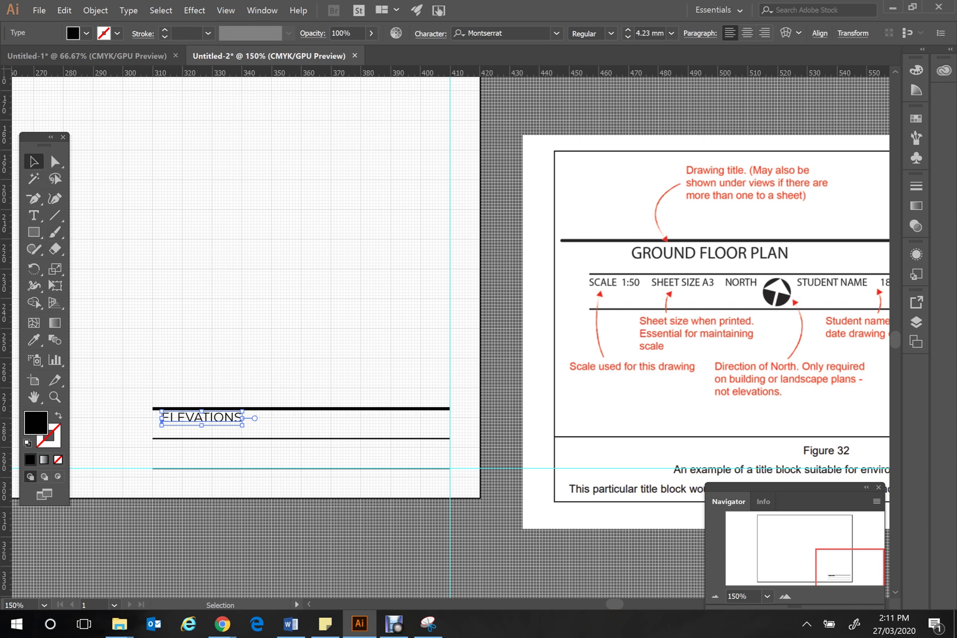
Align the left edge of the ELEVATIONS lettering with the left end of the thick line at 310 mm.
{"action": "key", "text": "ctrl+equal"}
{"action": "key", "text": "ctrl+equal"}
{"action": "key", "text": "ctrl+equal"}
{"action": "key", "text": "ctrl+equal"}
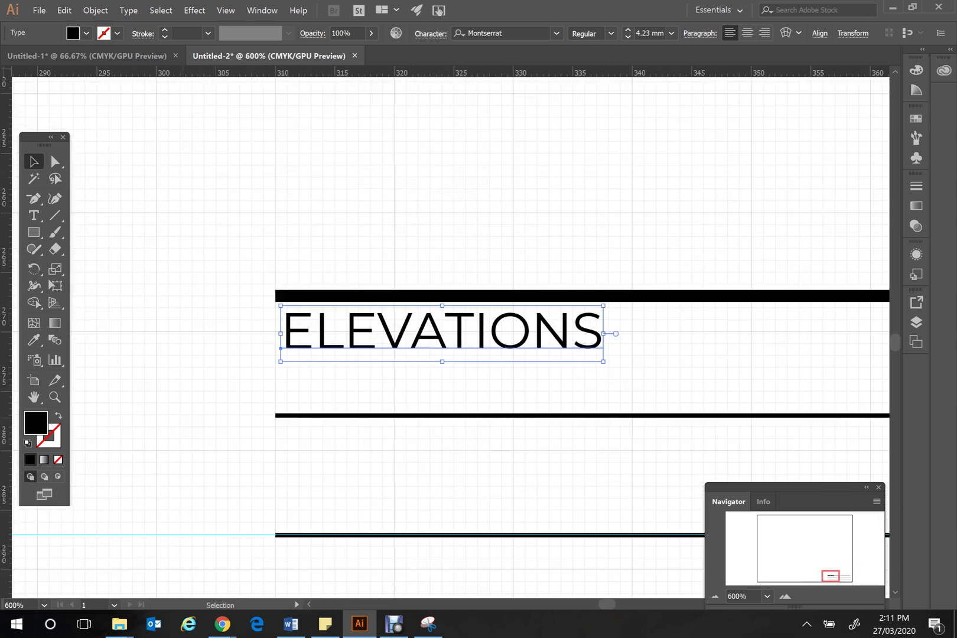
{"action": "key", "text": "ctrl+equal"}
{"action": "key", "text": "ctrl+equal"}
{"action": "key", "text": "ctrl+equal"}
{"action": "scroll", "coordinate": [449, 336], "scroll_direction": "left", "scroll_amount": 5}
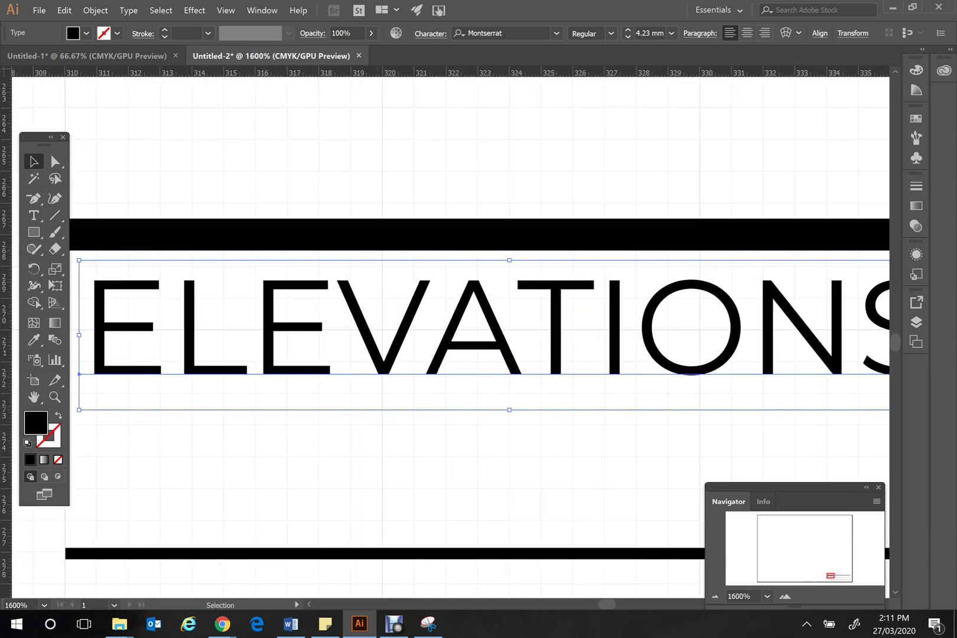
{"action": "scroll", "coordinate": [449, 336], "scroll_direction": "up", "scroll_amount": 1}
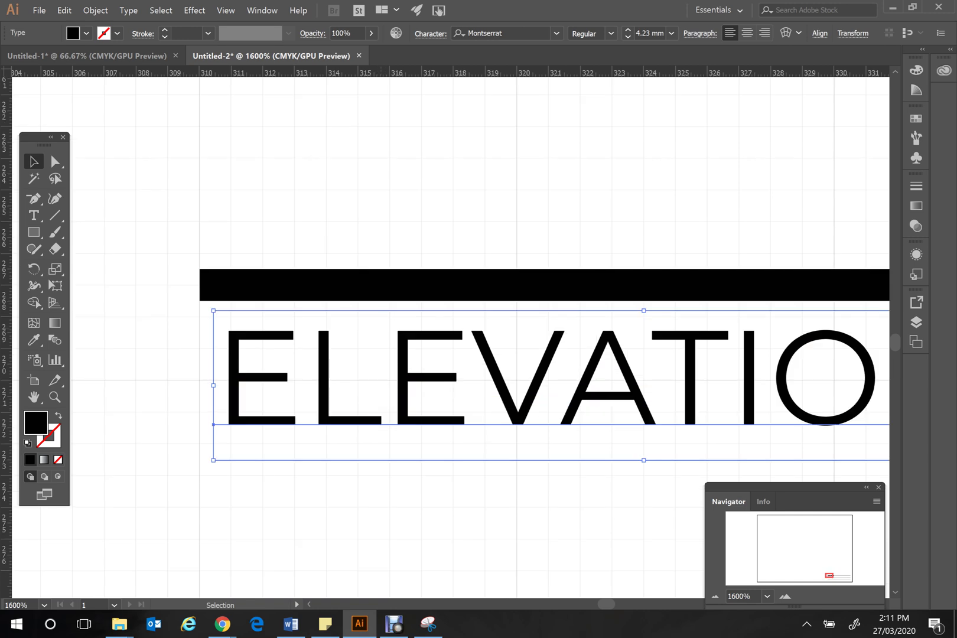
{"action": "key", "text": "Left"}
{"action": "key", "text": "Left"}
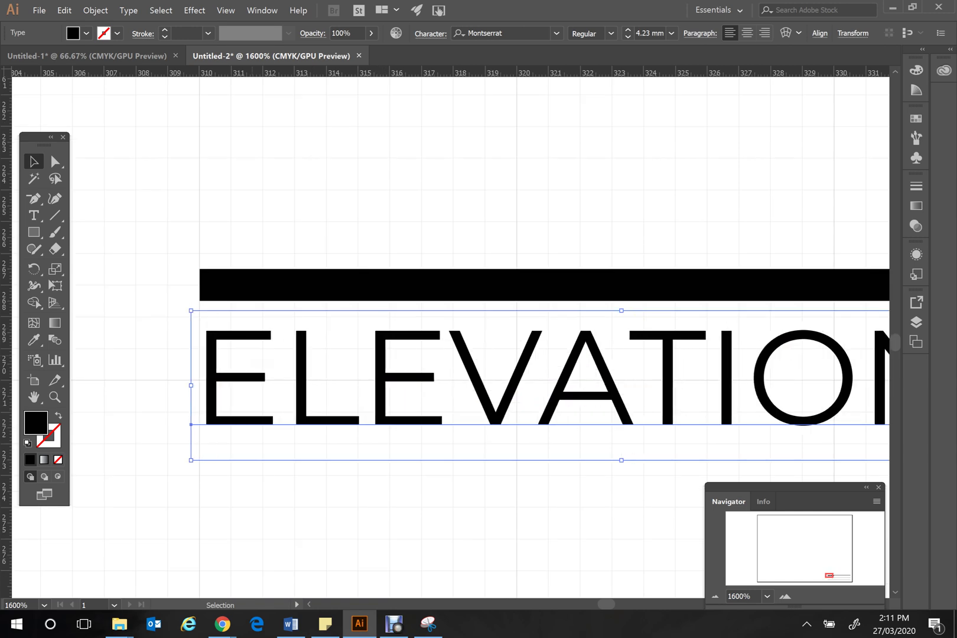
{"action": "key", "text": "Left"}
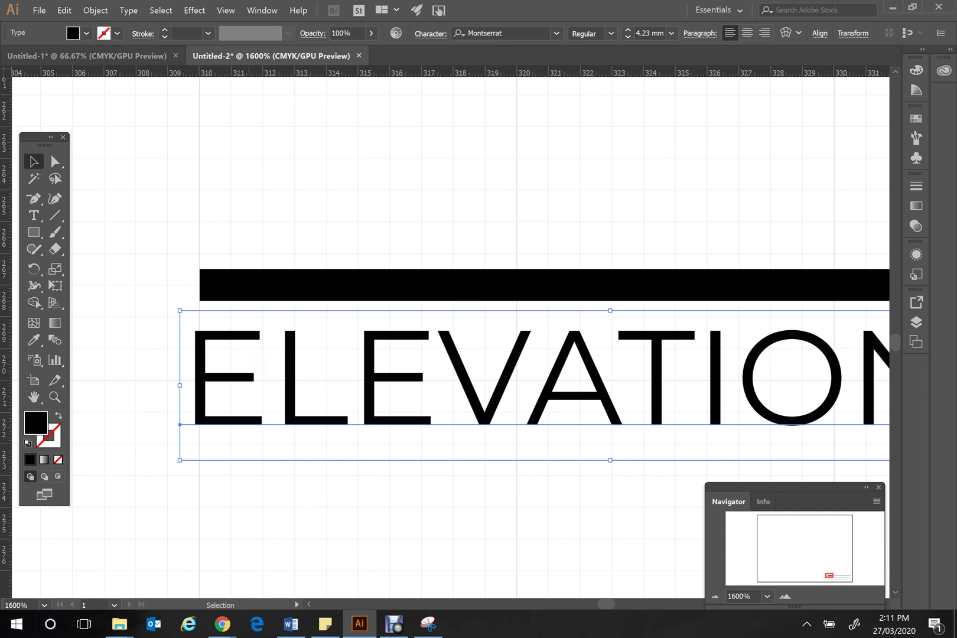
{"action": "left_click_drag", "start_coordinate": [220, 354], "coordinate": [226, 354]}
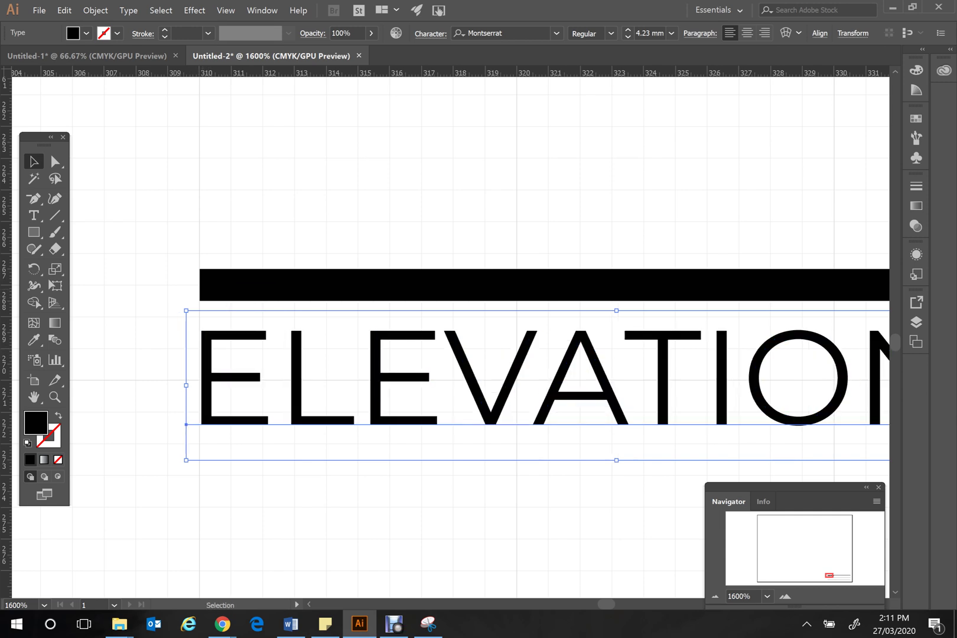
Move the ELEVATIONS text up about 0.5 mm so it sits closer beneath the thick line.
{"action": "left_click_drag", "start_coordinate": [225, 392], "coordinate": [225, 377]}
{"action": "left_click_drag", "start_coordinate": [207, 312], "coordinate": [208, 312]}
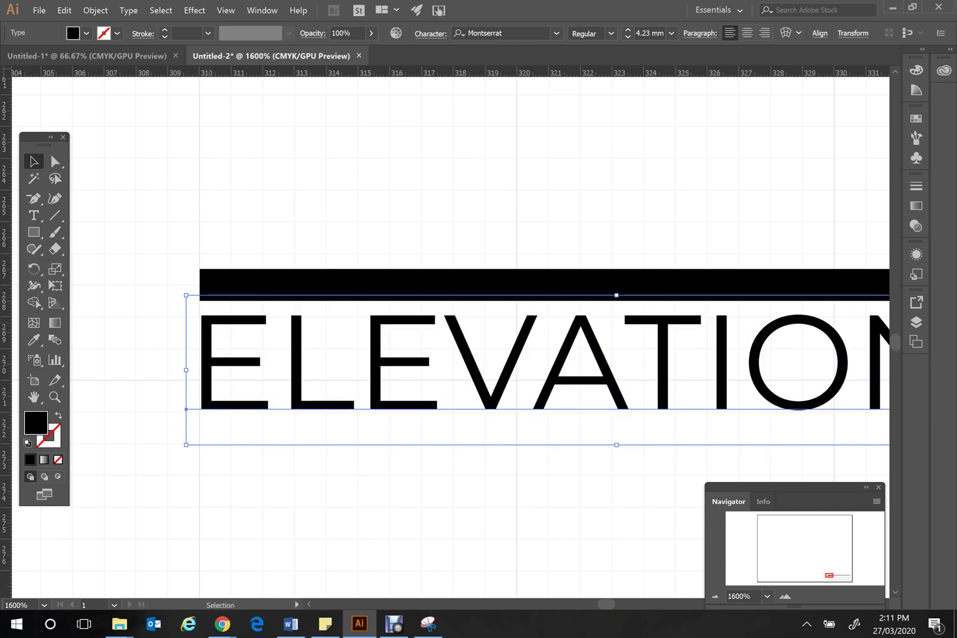
{"action": "scroll", "coordinate": [449, 337], "scroll_direction": "right", "scroll_amount": 5}
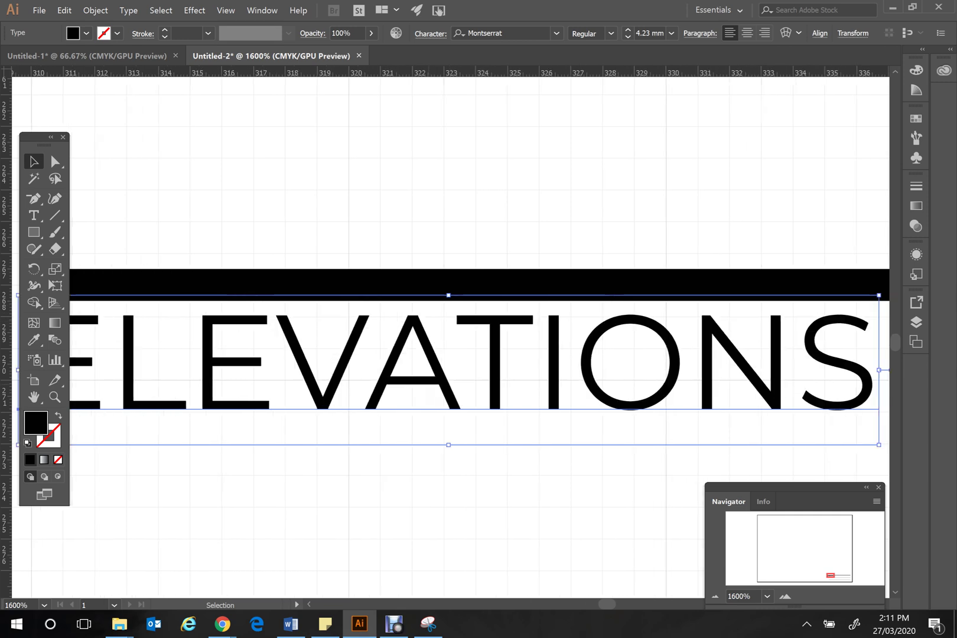
{"action": "scroll", "coordinate": [449, 337], "scroll_direction": "right", "scroll_amount": 10}
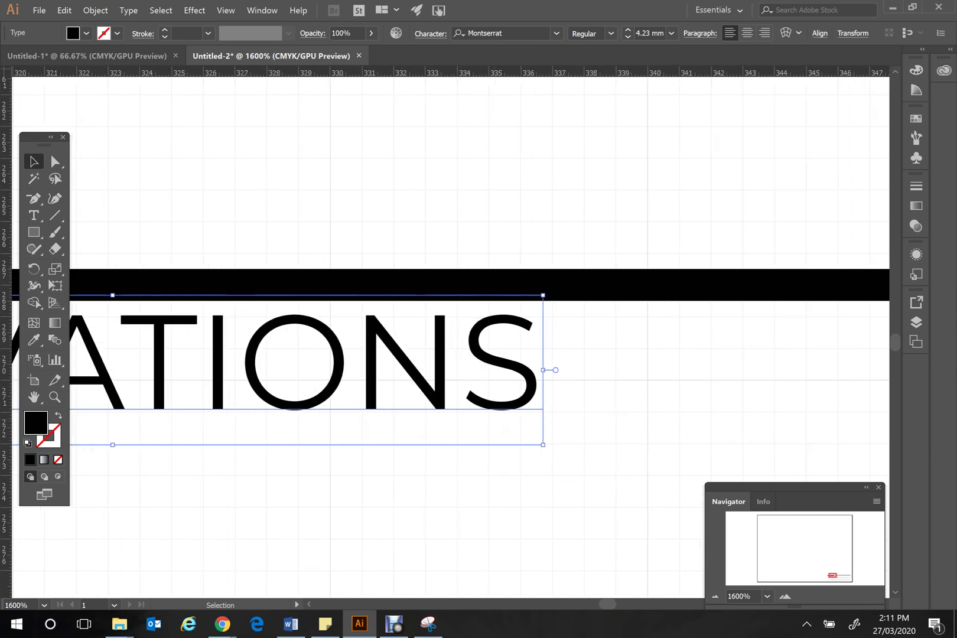
Copy the ELEVATIONS text level with the original to near the far end of the thick line, starting at about 381 mm.
{"action": "scroll", "coordinate": [449, 336], "scroll_direction": "right", "scroll_amount": 3}
{"action": "key", "text": "ctrl+minus"}
{"action": "key", "text": "ctrl+minus"}
{"action": "key", "text": "ctrl+minus"}
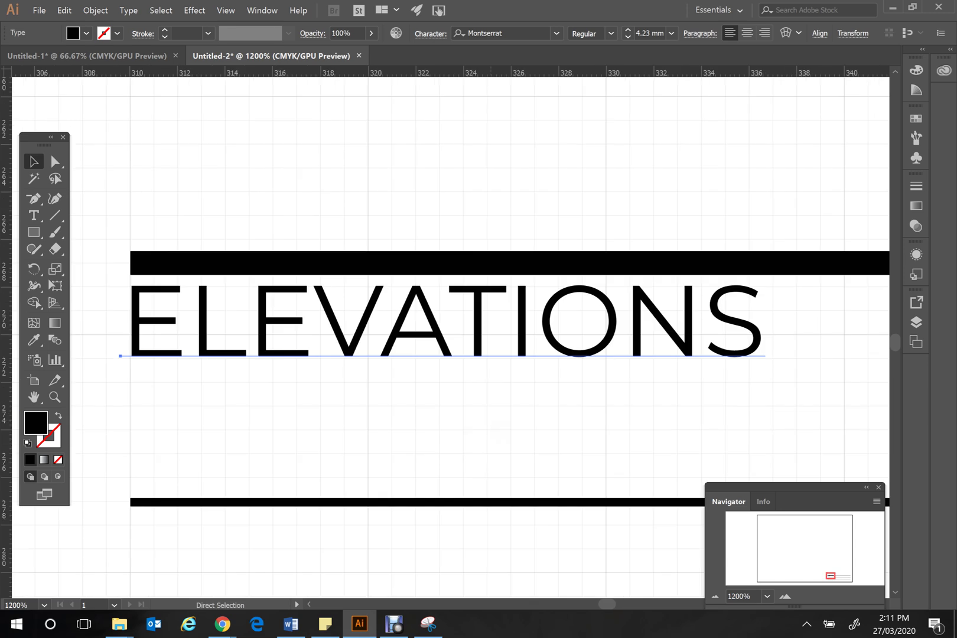
{"action": "scroll", "coordinate": [448, 337], "scroll_direction": "right", "scroll_amount": 4}
{"action": "scroll", "coordinate": [449, 336], "scroll_direction": "right", "scroll_amount": 4}
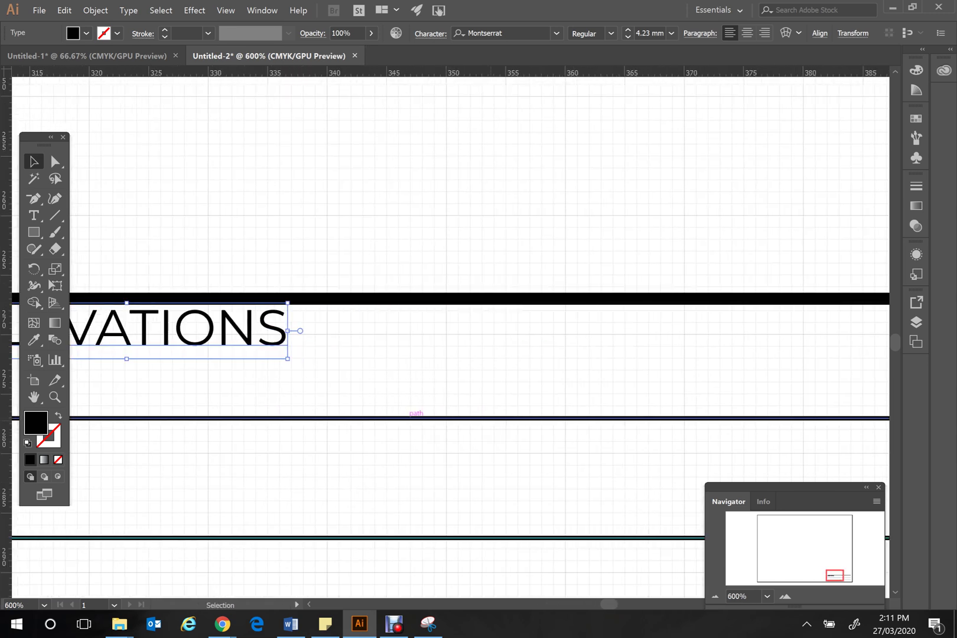
{"action": "key", "text": "ctrl+minus"}
{"action": "scroll", "coordinate": [449, 337], "scroll_direction": "right", "scroll_amount": 8}
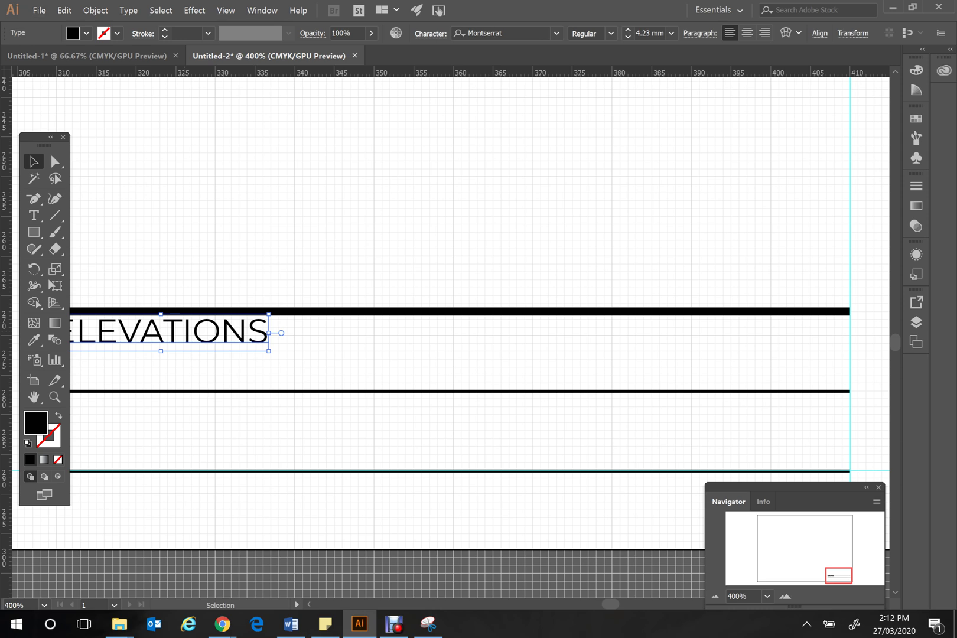
{"action": "left_click_drag", "start_coordinate": [213, 331], "coordinate": [781, 331]}
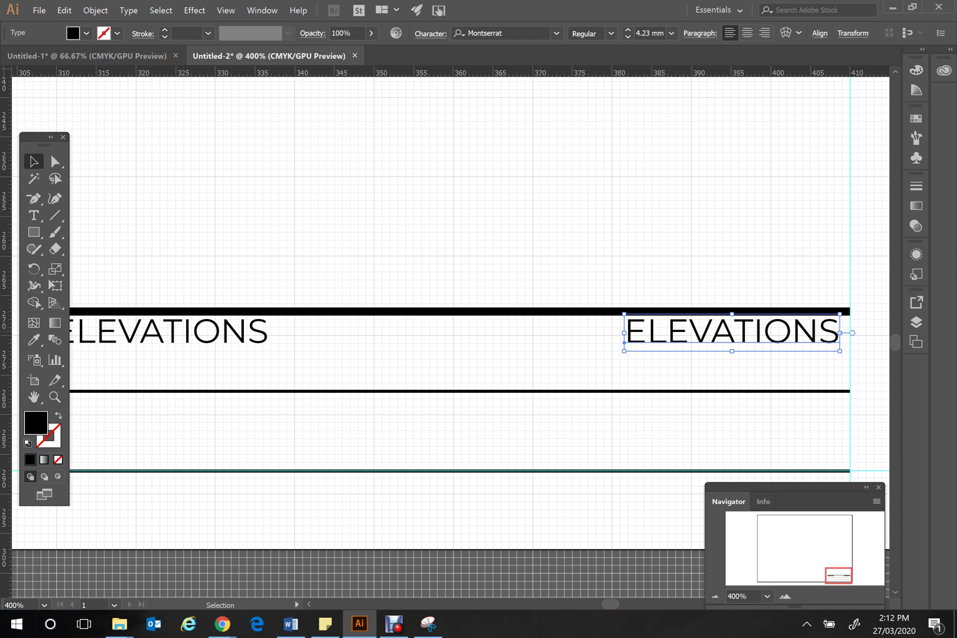
Replace the wording of the copied ELEVATIONS text with "BEACH HOUSE CABIN DESIGN".
{"action": "key", "text": "t"}
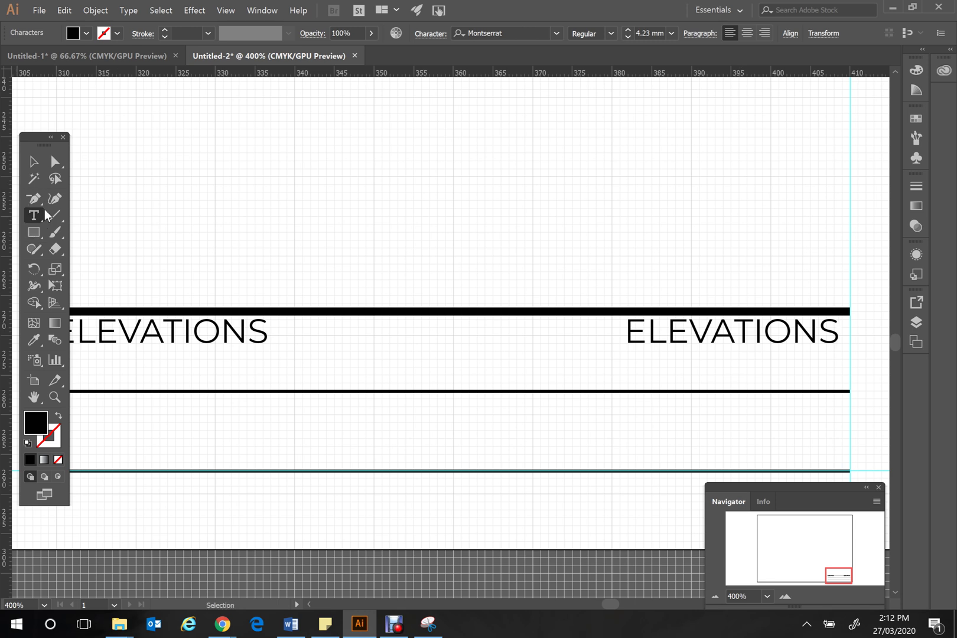
{"action": "key", "text": "BackSpace"}
{"action": "key", "text": "BackSpace"}
{"action": "key", "text": "BackSpace"}
{"action": "key", "text": "BackSpace"}
{"action": "key", "text": "BackSpace"}
{"action": "key", "text": "BackSpace"}
{"action": "key", "text": "BackSpace"}
{"action": "key", "text": "BackSpace"}
{"action": "key", "text": "BackSpace"}
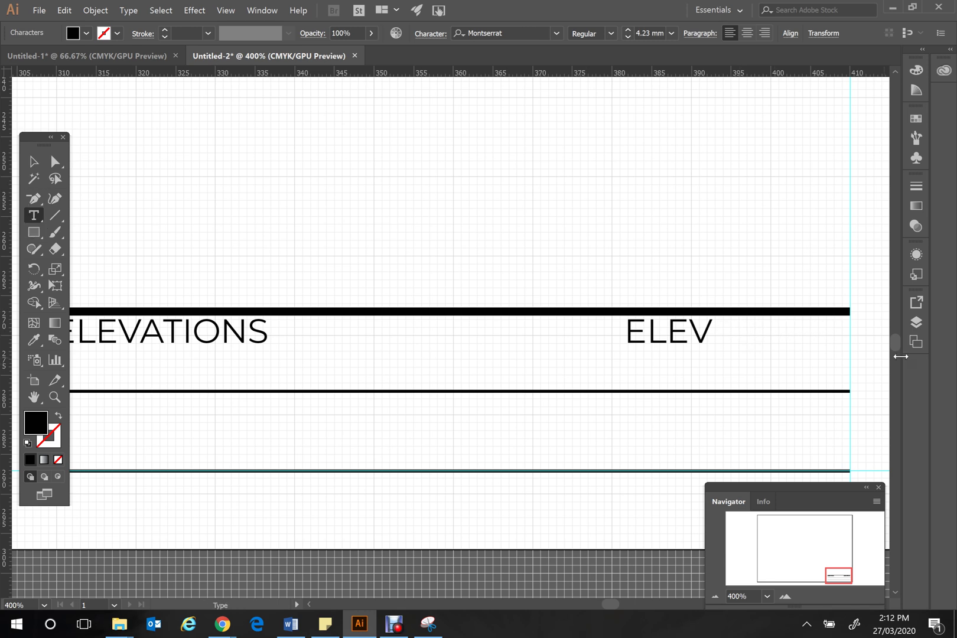
{"action": "key", "text": "BackSpace"}
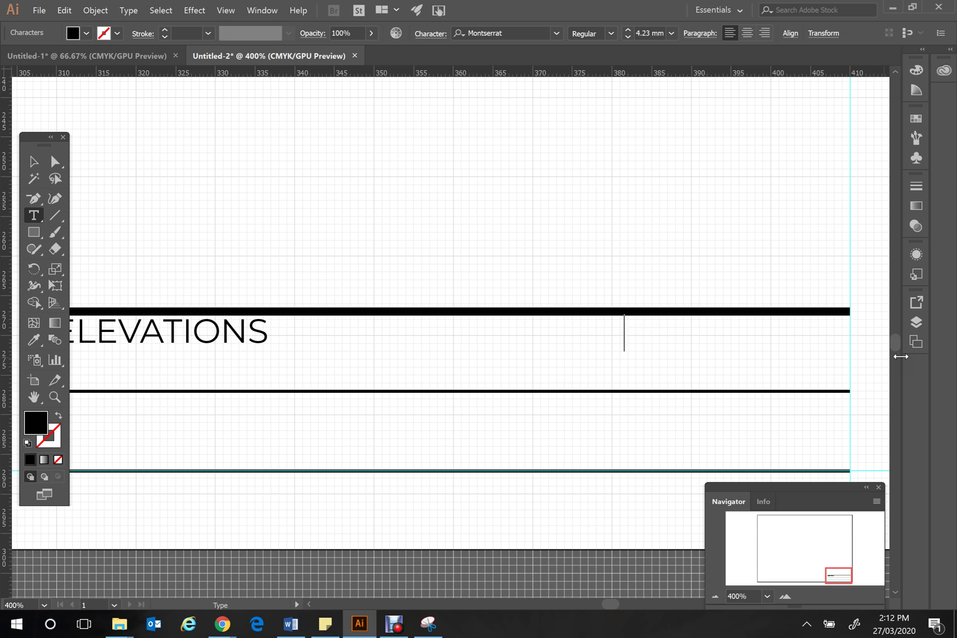
{"action": "type", "text": "BEACH HOUSE"}
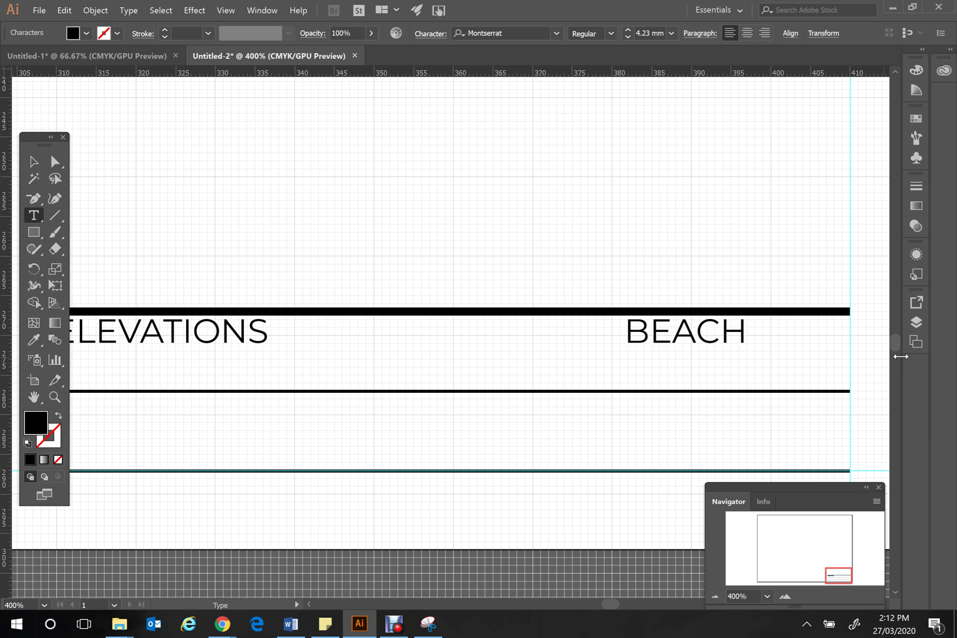
{"action": "type", "text": "IN"}
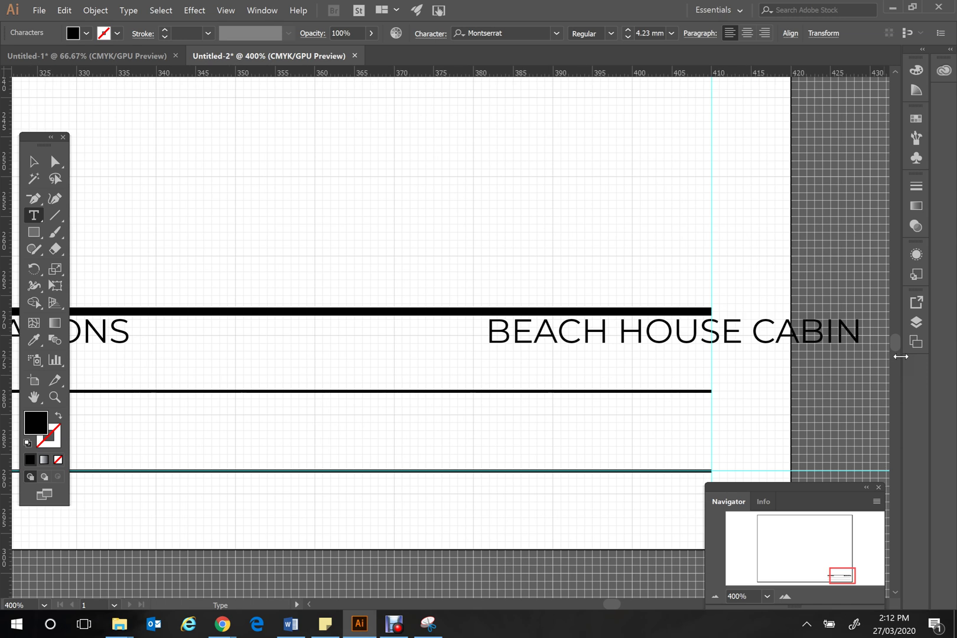
{"action": "type", "text": " DESIGN"}
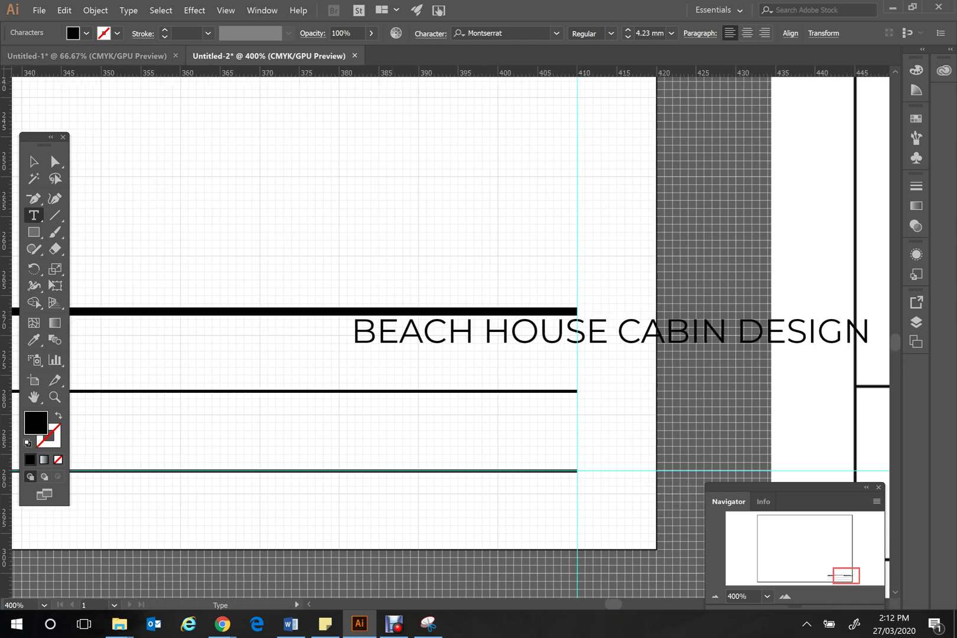
Move the BEACH HOUSE CABIN DESIGN text left so it ends at the 410 mm guide where the title block lines end.
{"action": "left_click", "coordinate": [33, 162]}
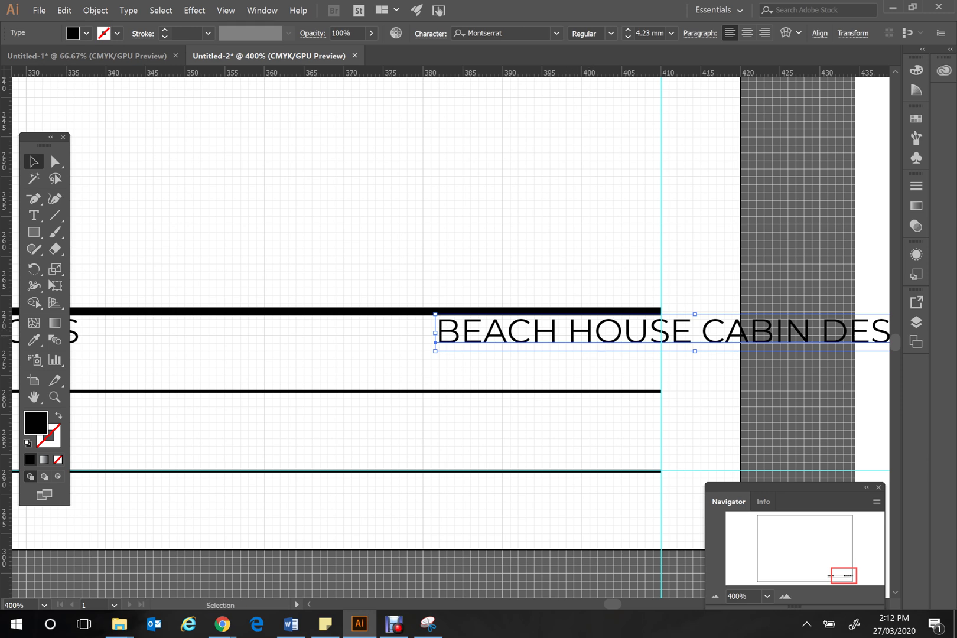
{"action": "left_click_drag", "start_coordinate": [603, 340], "coordinate": [313, 341]}
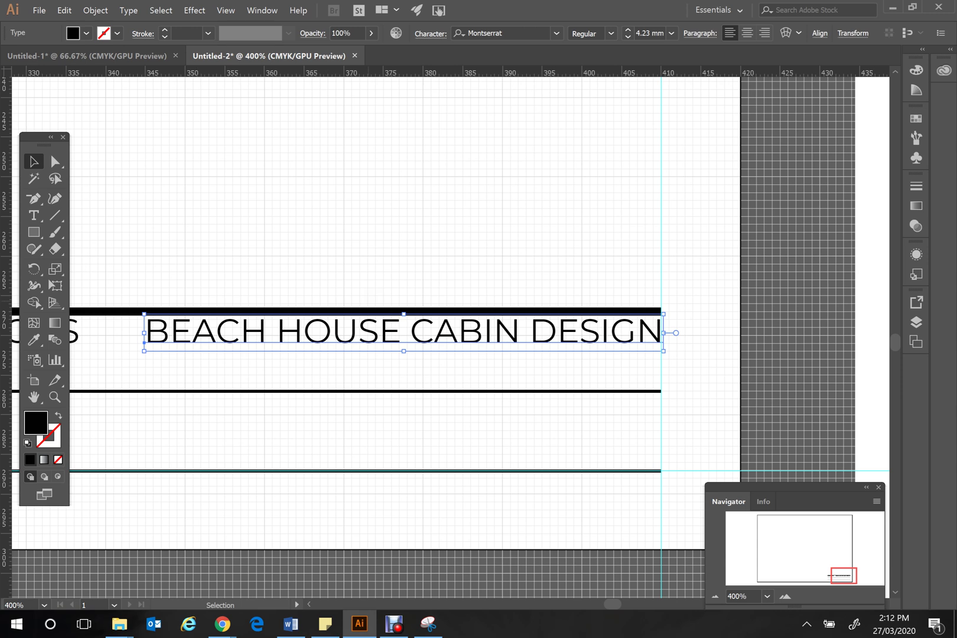
{"action": "right_click", "coordinate": [350, 213]}
{"action": "key", "text": "Escape"}
{"action": "scroll", "coordinate": [449, 308], "scroll_direction": "left", "scroll_amount": 5}
{"action": "scroll", "coordinate": [449, 307], "scroll_direction": "right", "scroll_amount": 3}
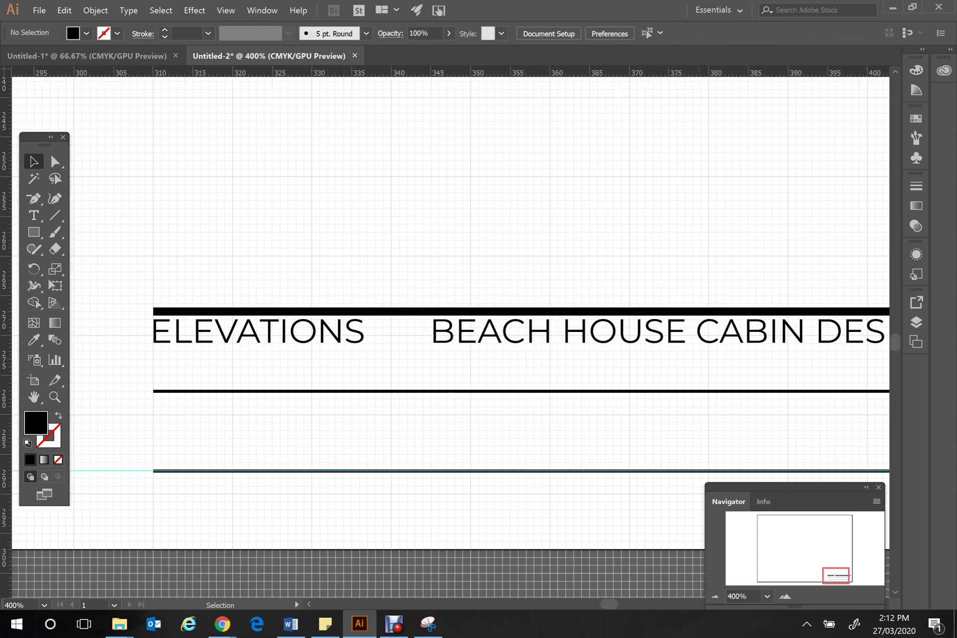
{"action": "scroll", "coordinate": [297, 330], "scroll_direction": "down", "scroll_amount": 1}
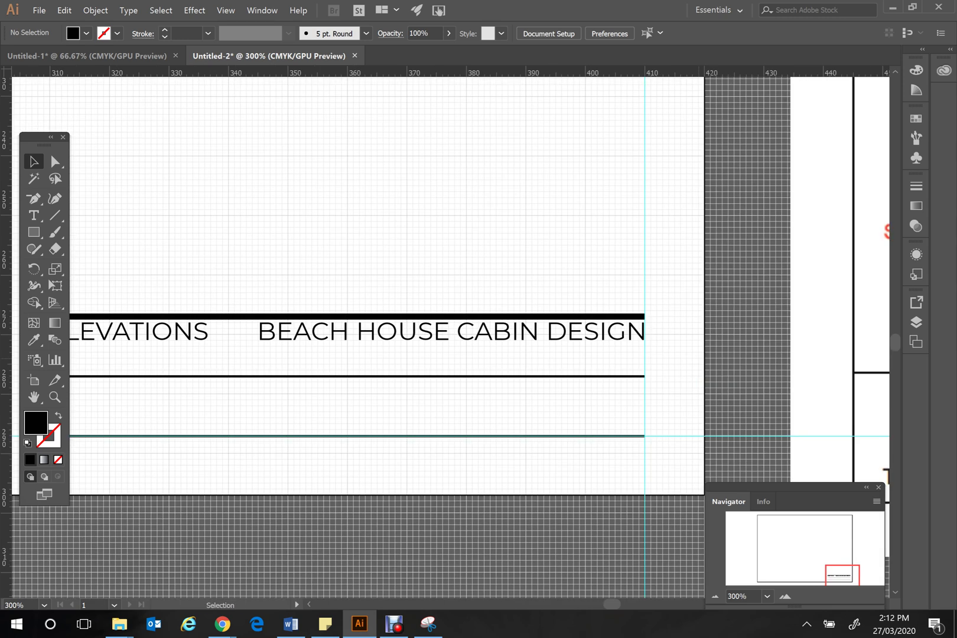
{"action": "scroll", "coordinate": [449, 331], "scroll_direction": "left", "scroll_amount": 3}
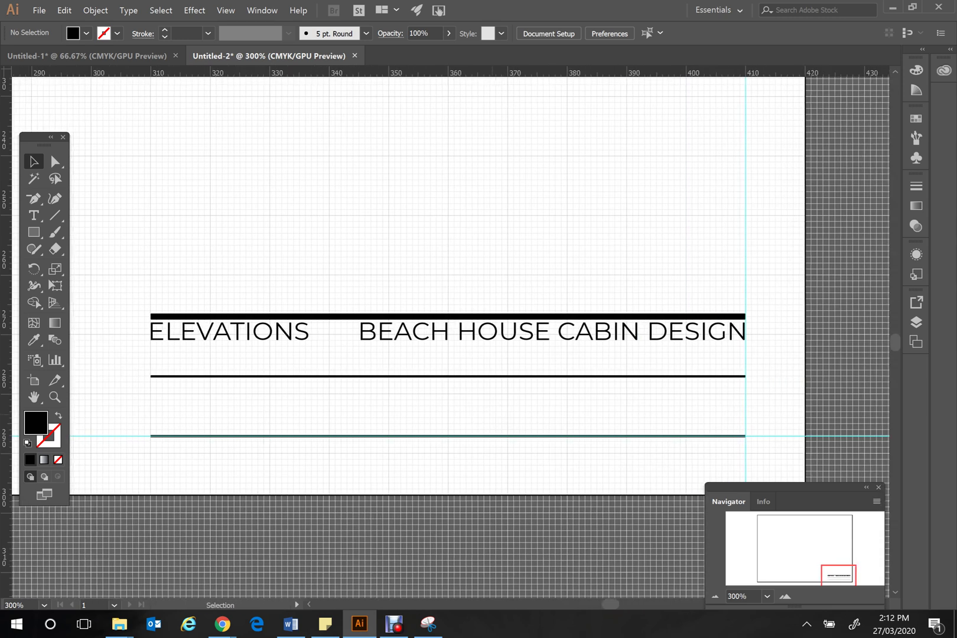
Following the Figure 32 example, add the sheet number "01" between the two lower title block lines, near their right ends.
{"action": "scroll", "coordinate": [449, 331], "scroll_direction": "right", "scroll_amount": 15}
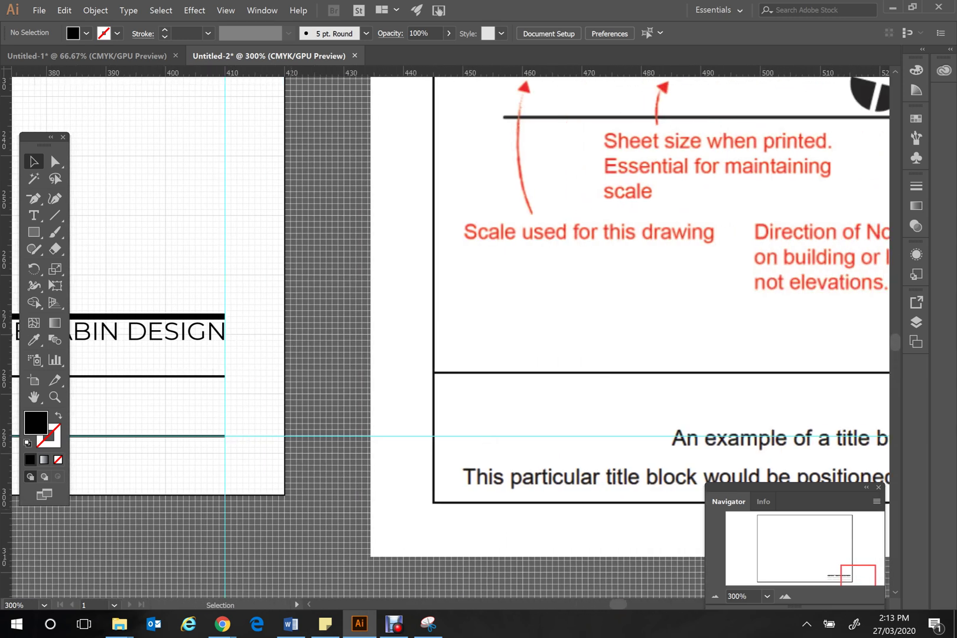
{"action": "scroll", "coordinate": [449, 331], "scroll_direction": "down", "scroll_amount": 2}
{"action": "scroll", "coordinate": [449, 331], "scroll_direction": "right", "scroll_amount": 2}
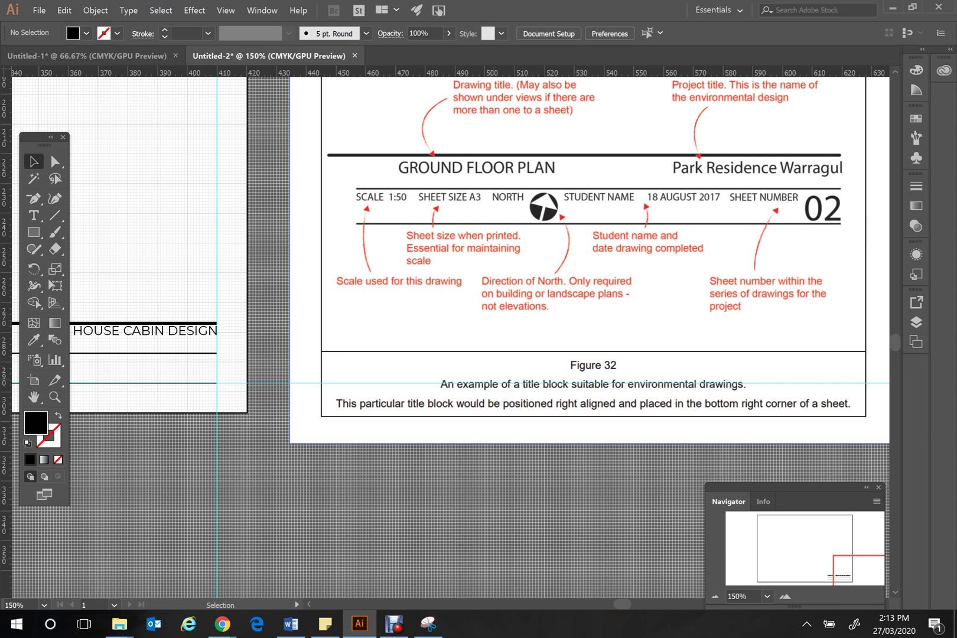
{"action": "scroll", "coordinate": [450, 338], "scroll_direction": "left", "scroll_amount": 8}
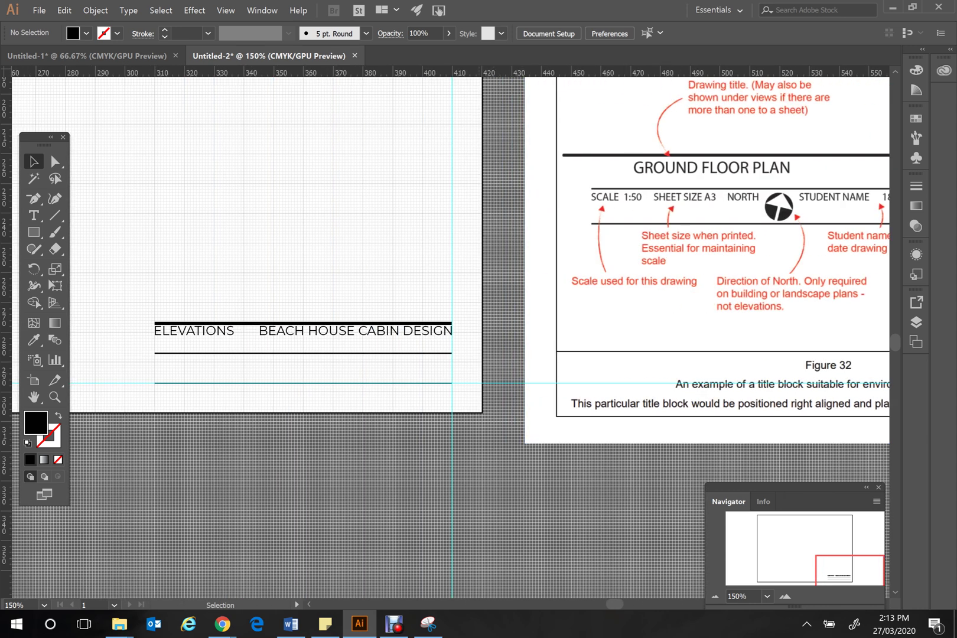
{"action": "left_click", "coordinate": [33, 216]}
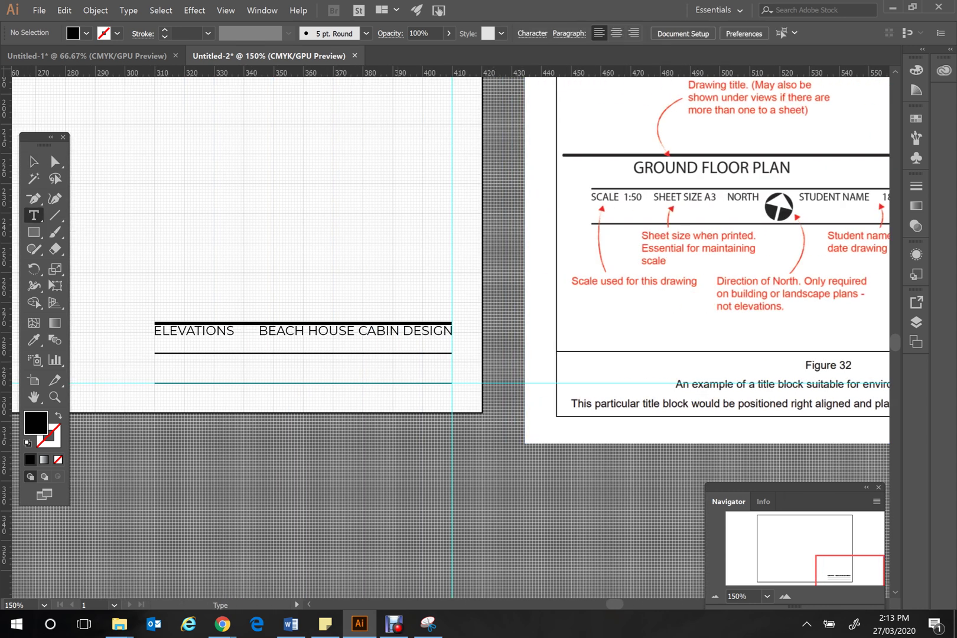
{"action": "left_click", "coordinate": [410, 369]}
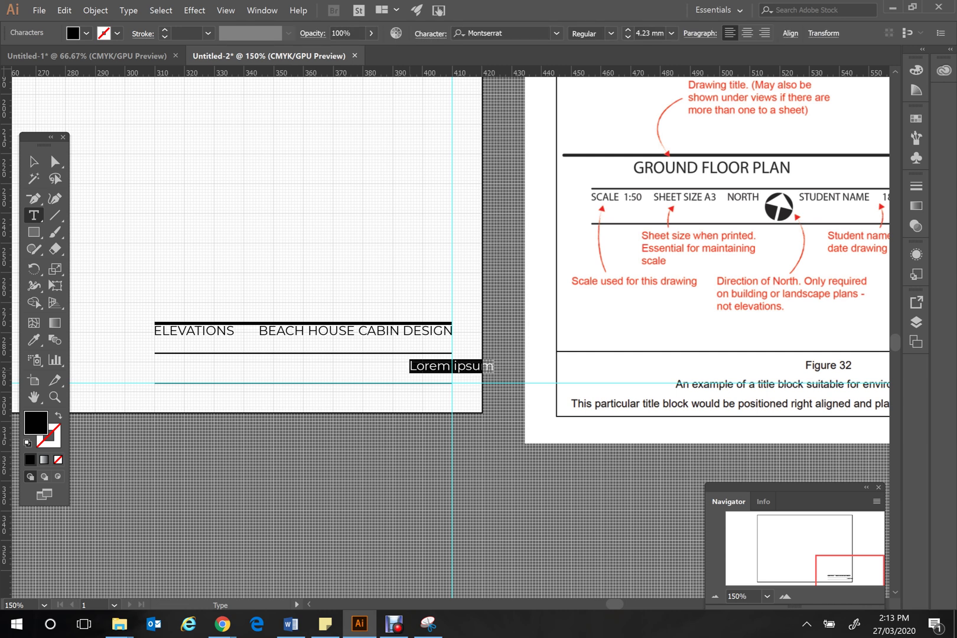
{"action": "type", "text": "01"}
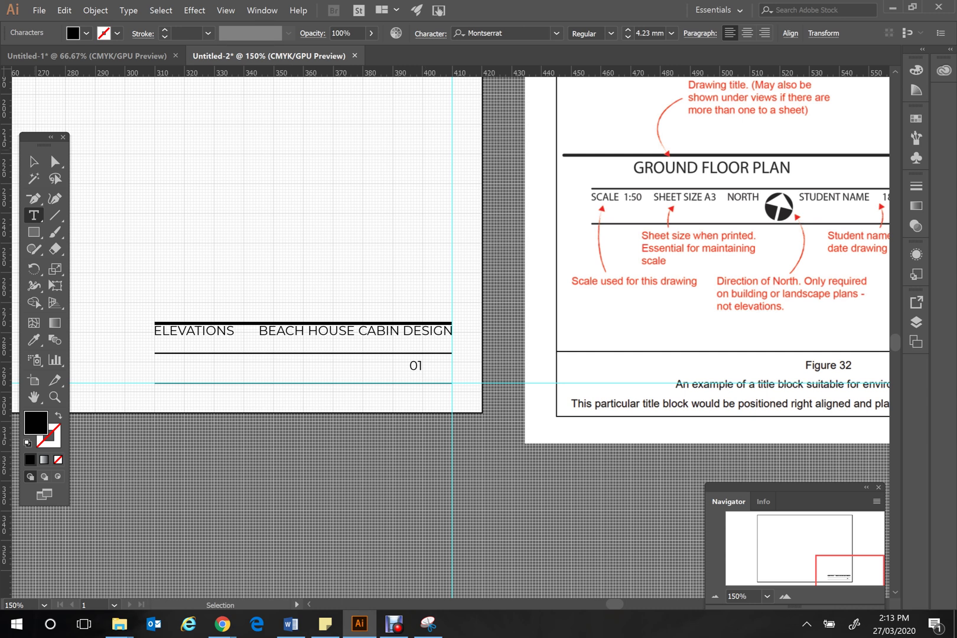
{"action": "left_click", "coordinate": [29, 159]}
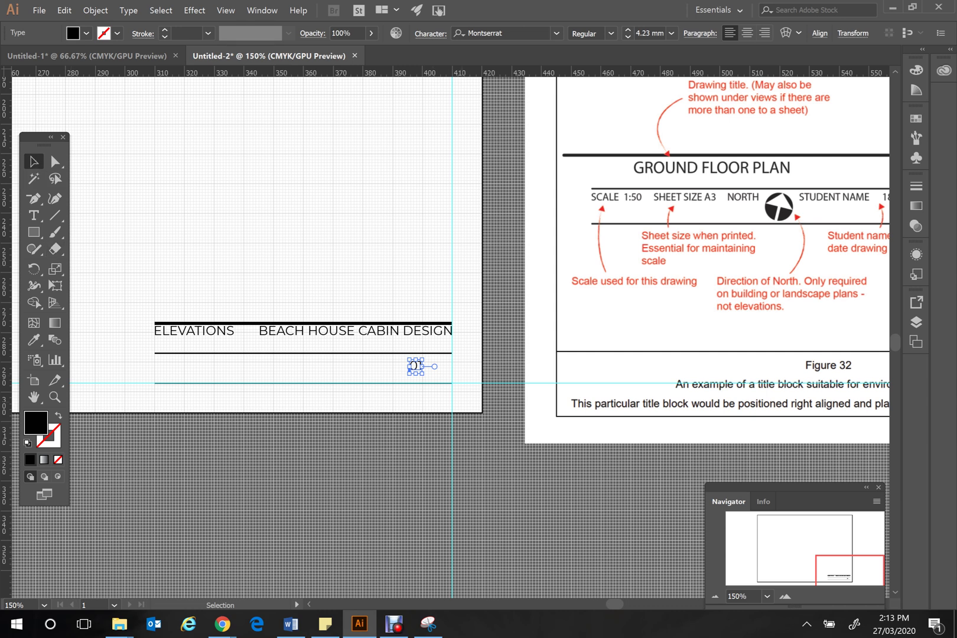
Scale up the sheet number 01 proportionally to a font size of about 10.6 mm so it nearly fills the lower row.
{"action": "key", "text": "ctrl+equal"}
{"action": "key", "text": "ctrl+equal"}
{"action": "key", "text": "ctrl+equal"}
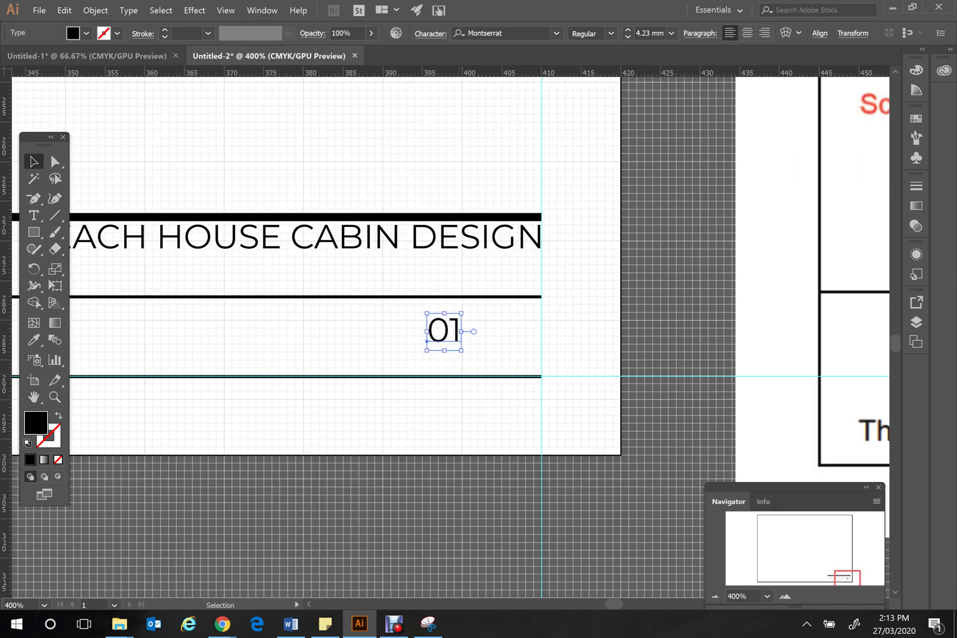
{"action": "left_click", "coordinate": [443, 329], "text": "shift"}
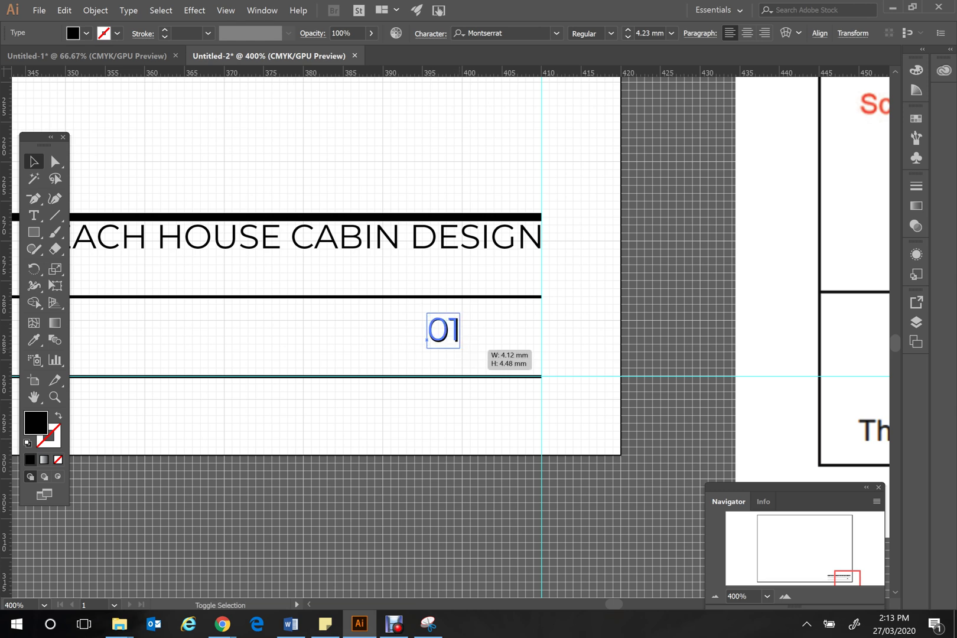
{"action": "left_click_drag", "start_coordinate": [479, 345], "coordinate": [575, 385]}
{"action": "left_click_drag", "start_coordinate": [494, 313], "coordinate": [512, 292]}
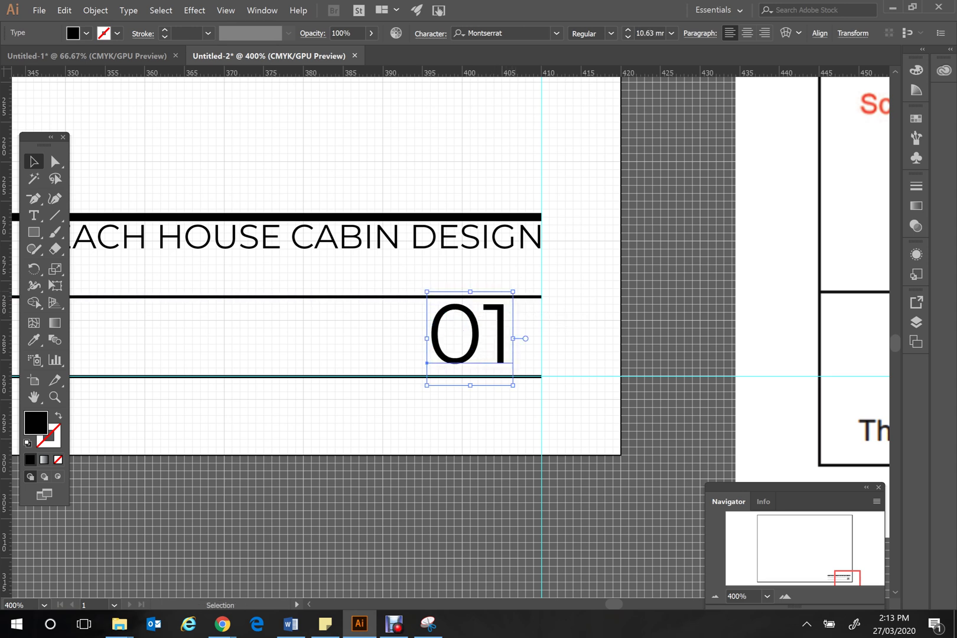
Nudge the sheet number 01 down slightly and right until its last digit aligns with the 410 mm guide.
{"action": "key", "text": "Down"}
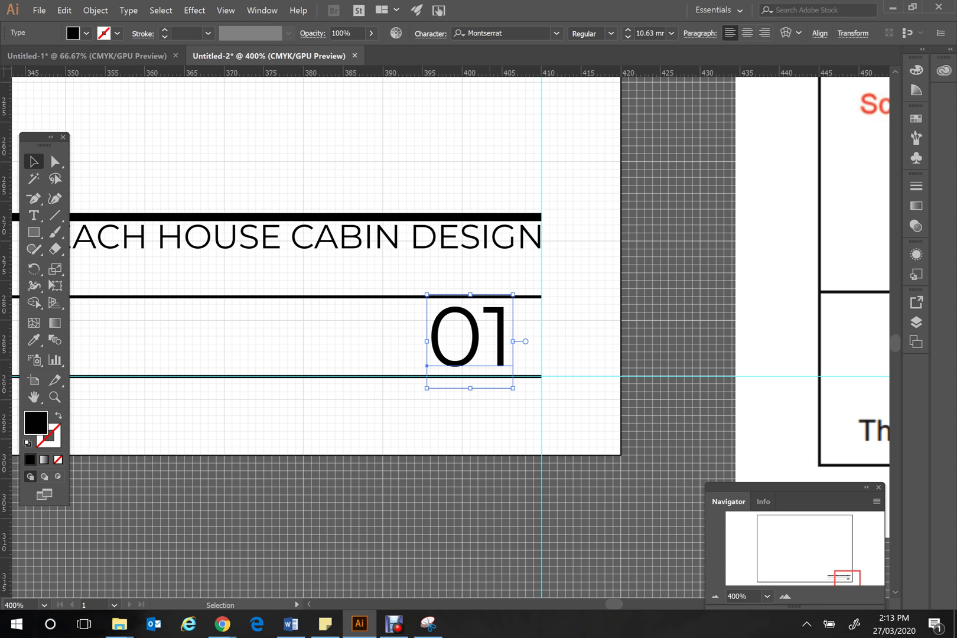
{"action": "key", "text": "Right"}
{"action": "key", "text": "Right"}
{"action": "key", "text": "Right"}
{"action": "key", "text": "Right"}
{"action": "key", "text": "Right"}
{"action": "key", "text": "Right"}
{"action": "key", "text": "Right"}
{"action": "key", "text": "Right"}
{"action": "key", "text": "Right"}
{"action": "key", "text": "Right"}
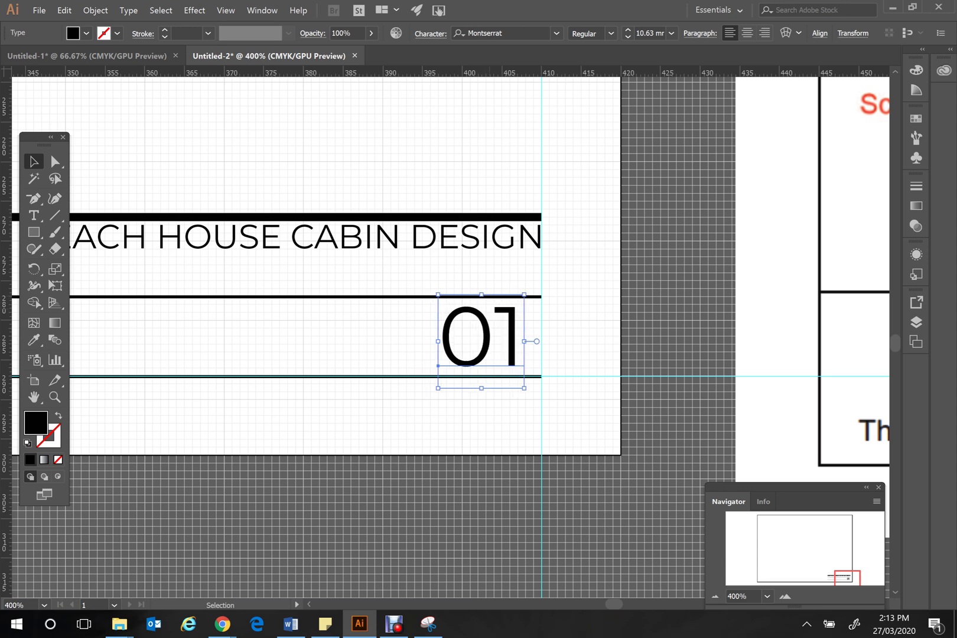
{"action": "key", "text": "Right"}
{"action": "key", "text": "Right"}
{"action": "key", "text": "Left"}
{"action": "key", "text": "Right"}
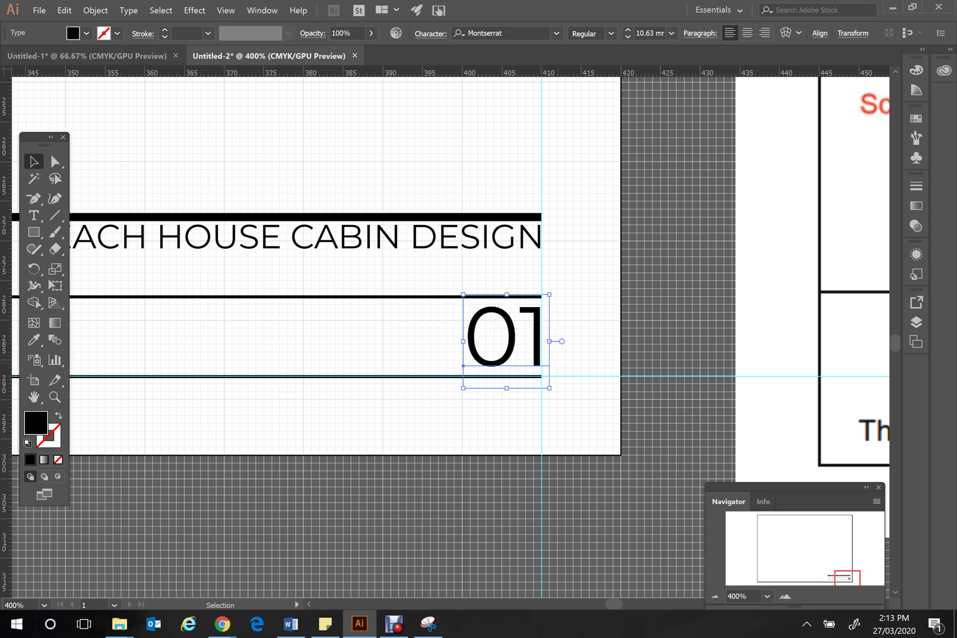
Start a new Montserrat text at the left end of the lower title block row and set its font size to 3 mm.
{"action": "scroll", "coordinate": [450, 331], "scroll_direction": "left", "scroll_amount": 5}
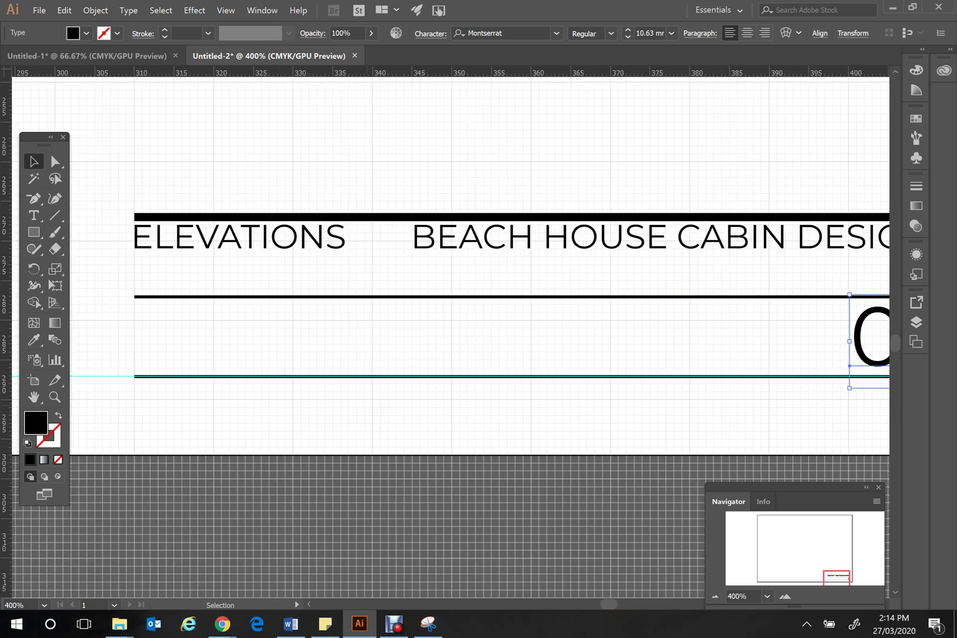
{"action": "left_click", "coordinate": [34, 215]}
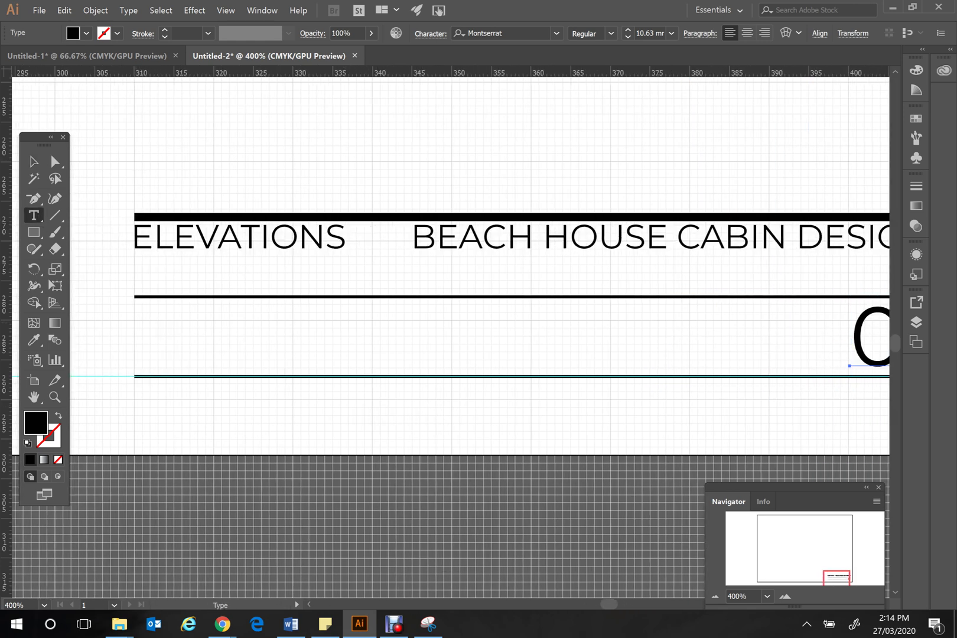
{"action": "left_click", "coordinate": [137, 326]}
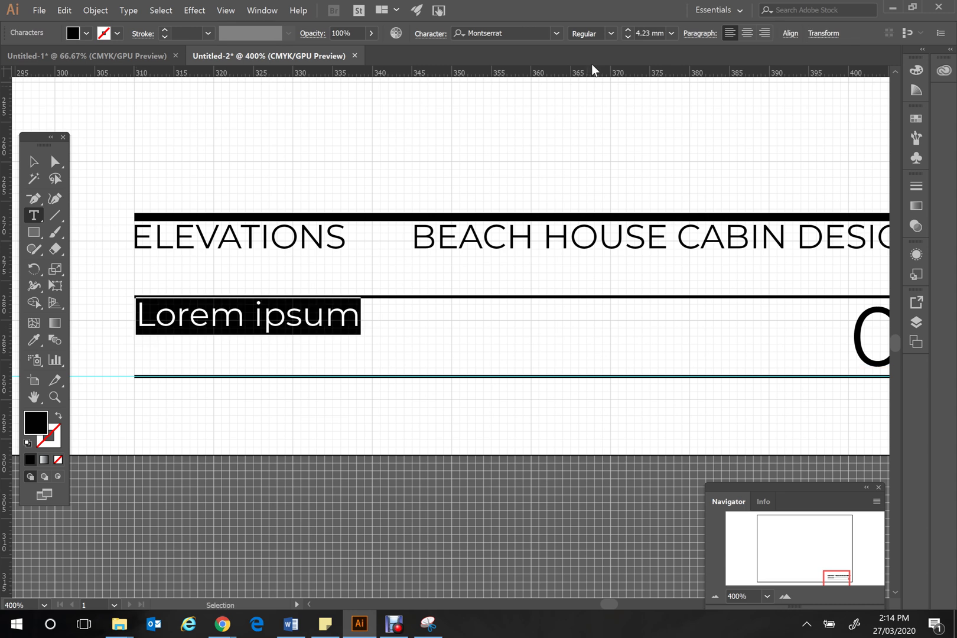
{"action": "left_click", "coordinate": [628, 36]}
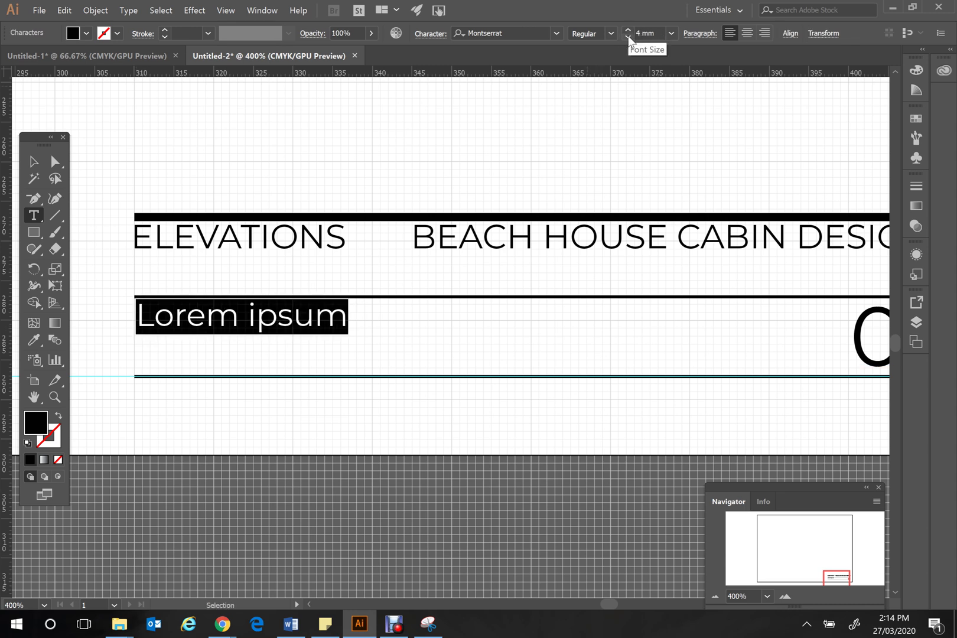
{"action": "left_click", "coordinate": [628, 36]}
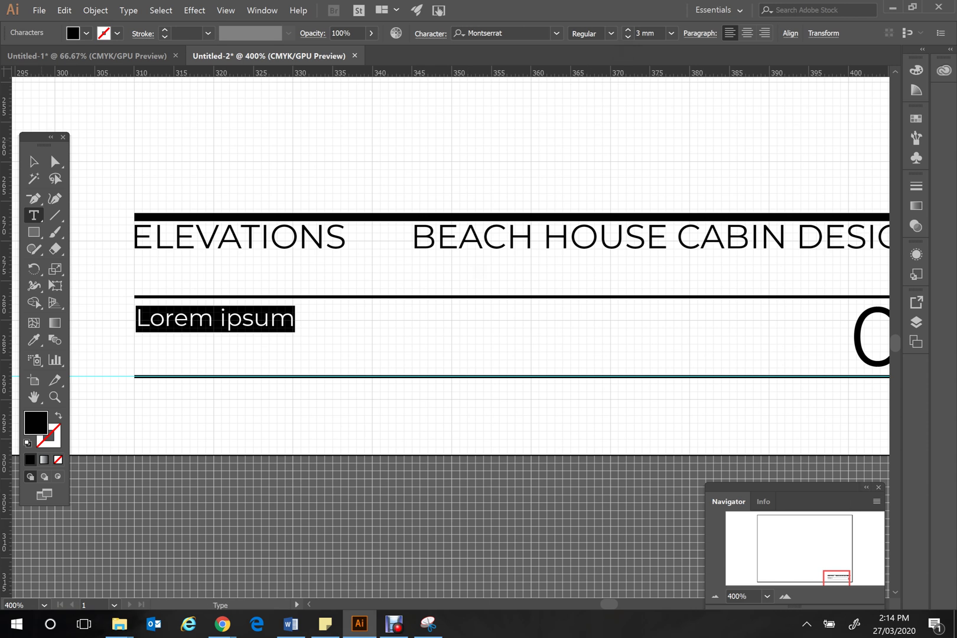
Following the Figure 32 example, replace the placeholder text at the left end of the lower title block row with "SCALE 1:100".
{"action": "scroll", "coordinate": [449, 337], "scroll_direction": "right", "scroll_amount": 15}
{"action": "scroll", "coordinate": [449, 336], "scroll_direction": "up", "scroll_amount": 3}
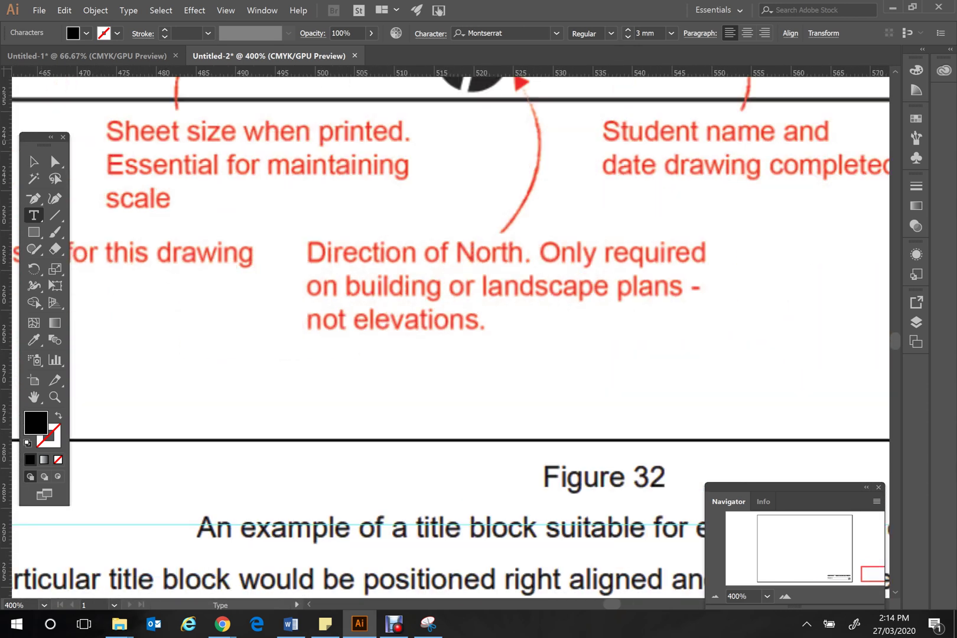
{"action": "key", "text": "ctrl+minus"}
{"action": "key", "text": "ctrl+minus"}
{"action": "key", "text": "ctrl+minus"}
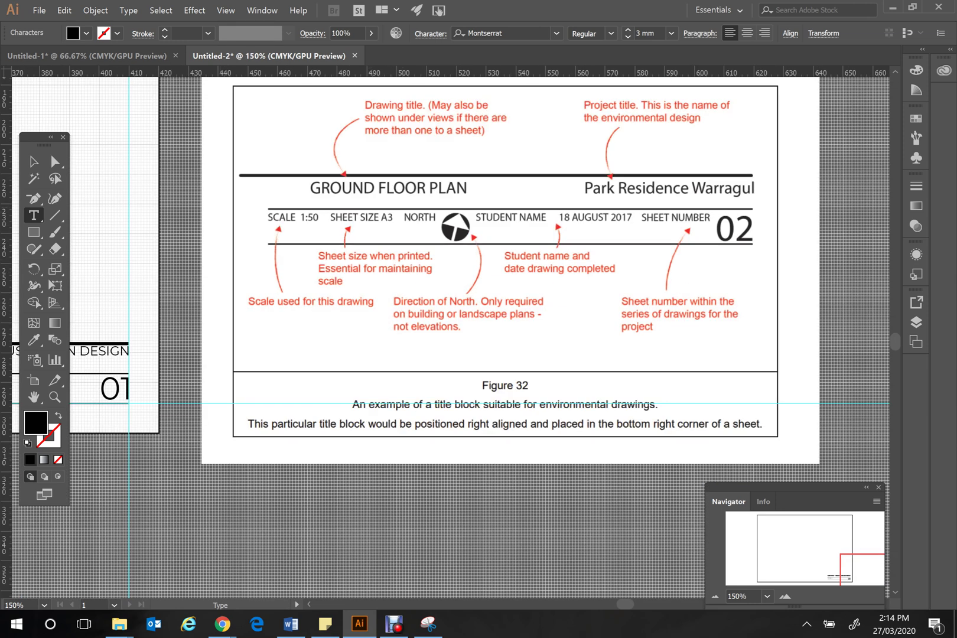
{"action": "left_click_drag", "start_coordinate": [856, 570], "coordinate": [825, 580]}
{"action": "key", "text": "ctrl+equal"}
{"action": "key", "text": "ctrl+equal"}
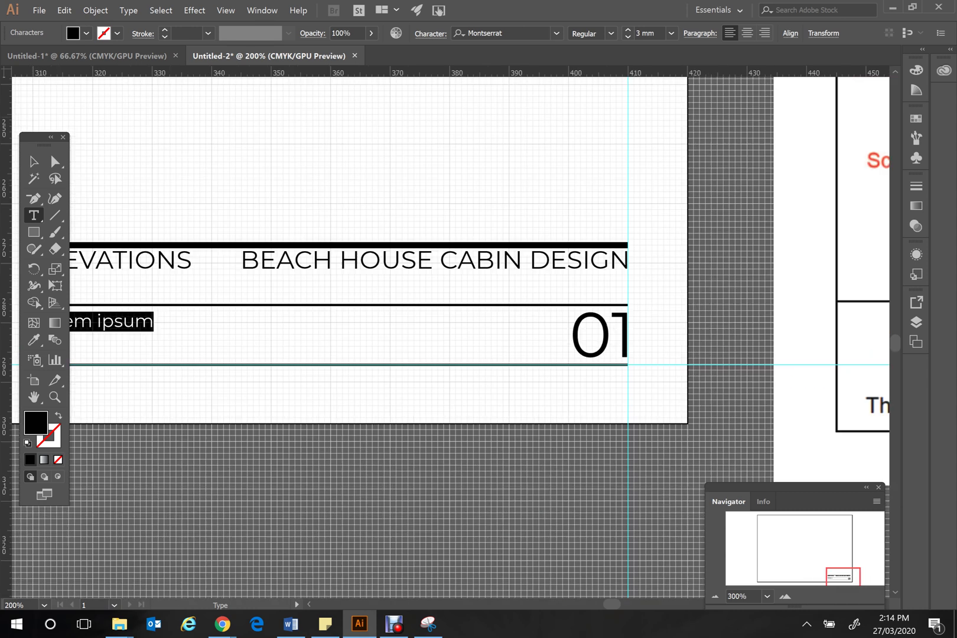
{"action": "scroll", "coordinate": [449, 248], "scroll_direction": "left", "scroll_amount": 3}
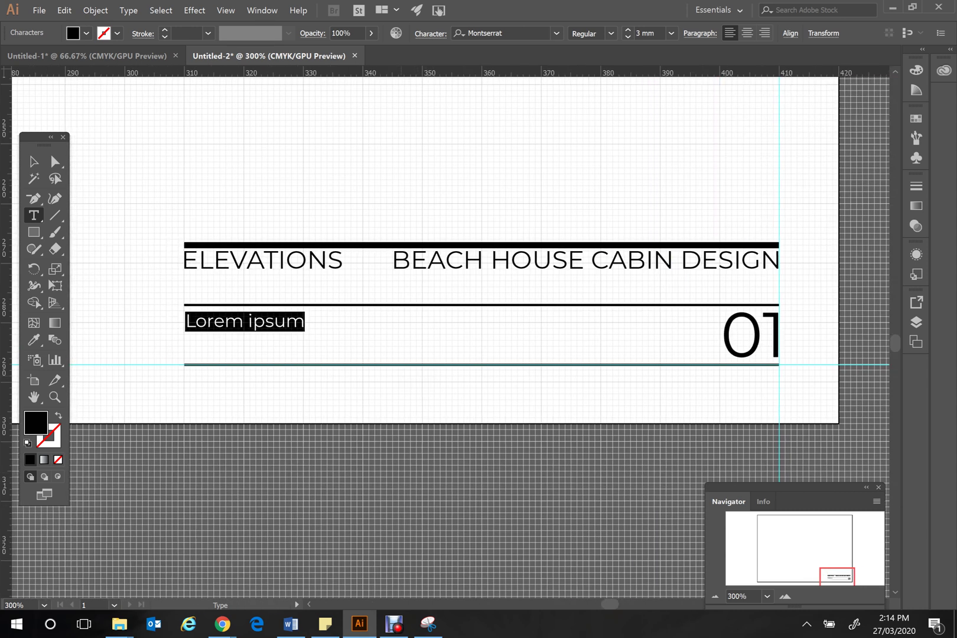
{"action": "type", "text": "SCALE 1:100"}
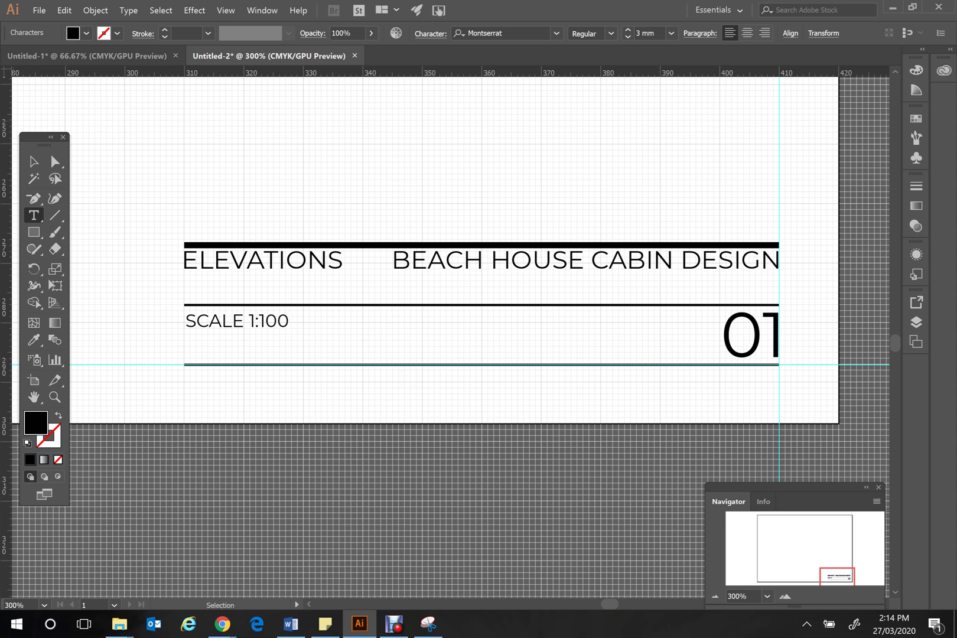
Duplicate the SCALE 1:100 text to the right along the same row and change the copy to "SHEET SIZE A3".
{"action": "left_click", "coordinate": [28, 163]}
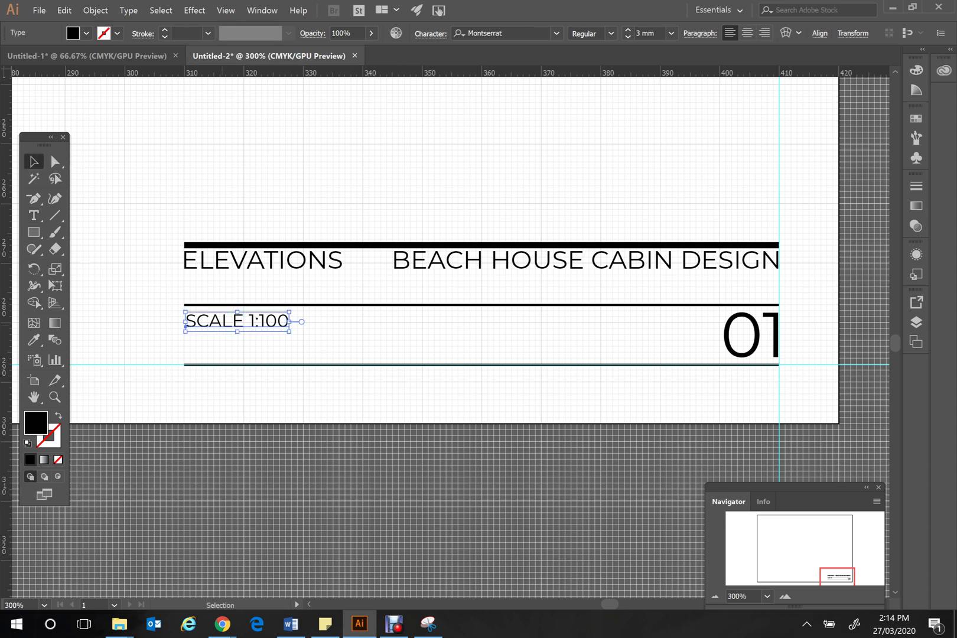
{"action": "left_click_drag", "start_coordinate": [235, 322], "coordinate": [311, 322]}
{"action": "double_click", "coordinate": [347, 322]}
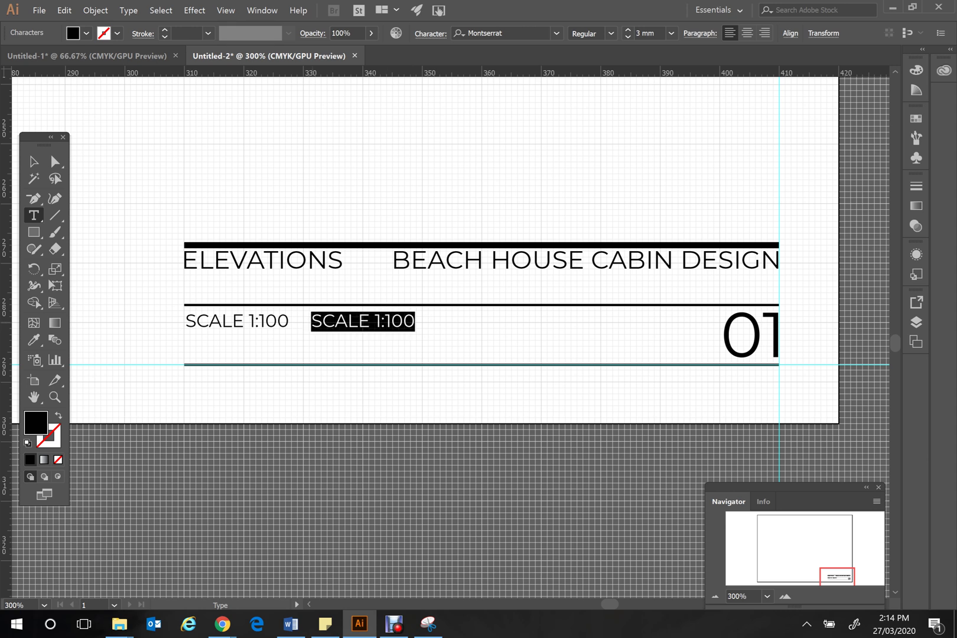
{"action": "type", "text": "SHEET SIZ"}
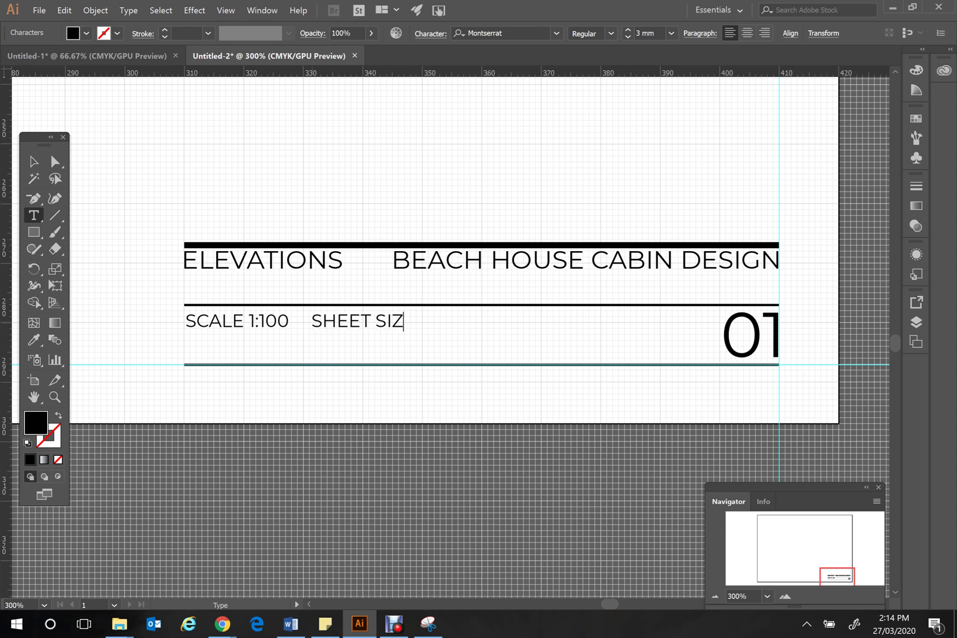
{"action": "type", "text": "E A3"}
Duplicate the SHEET SIZE A3 text to the right along the row and change the copy to "YOUR NAME".
{"action": "left_click", "coordinate": [26, 158]}
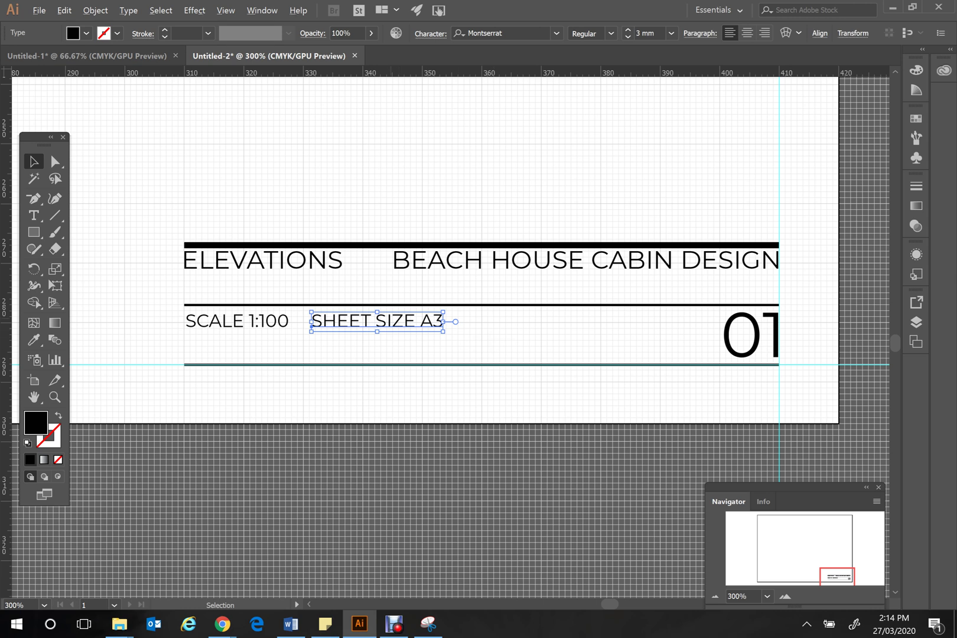
{"action": "left_click_drag", "start_coordinate": [414, 322], "coordinate": [464, 321]}
{"action": "key", "text": "t"}
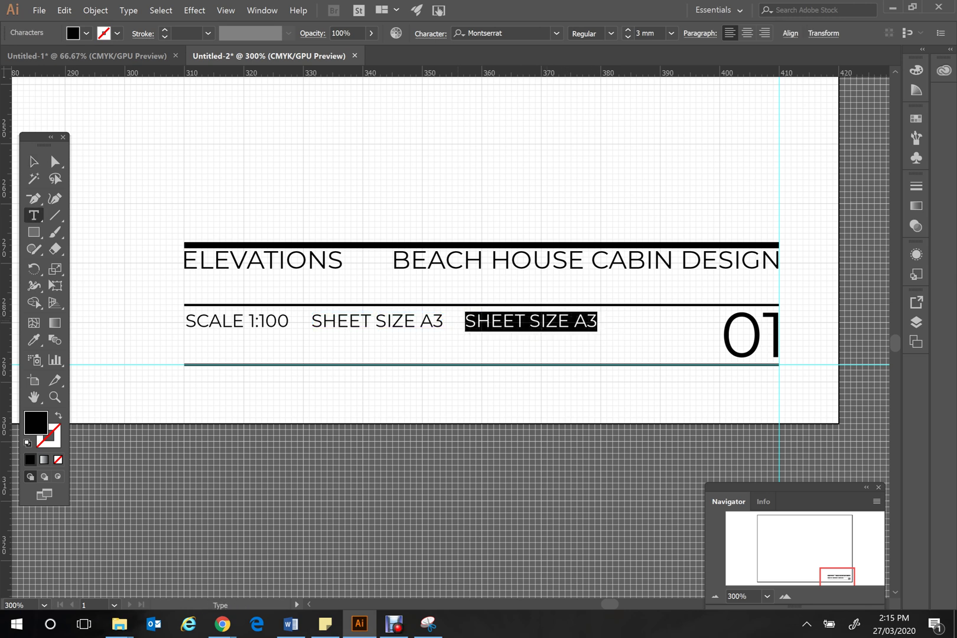
{"action": "type", "text": "YOUR NAME"}
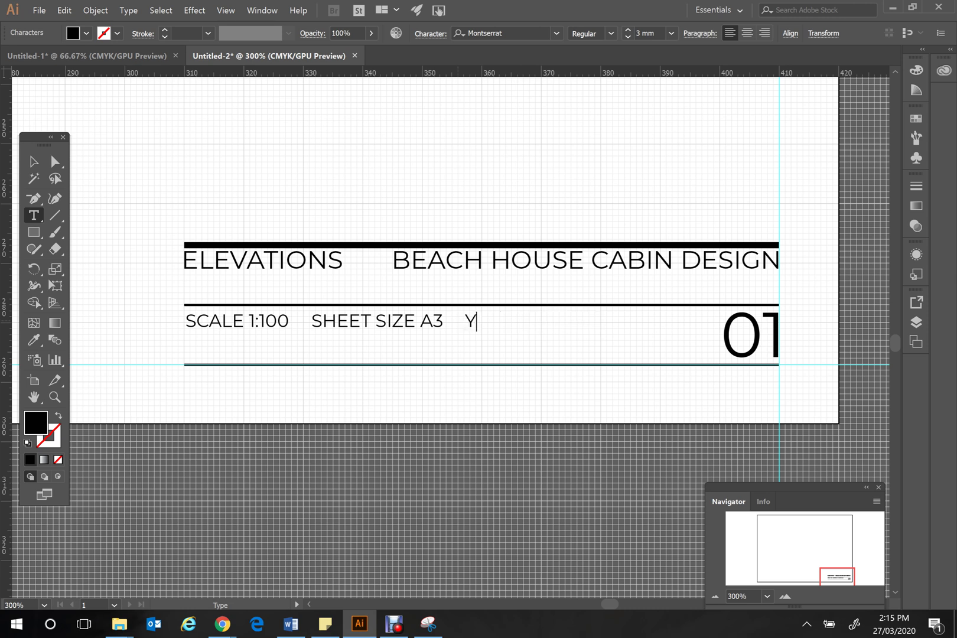
Duplicate the YOUR NAME text to the right along the row and change the copy to the date "27.3.2020".
{"action": "left_click", "coordinate": [32, 163]}
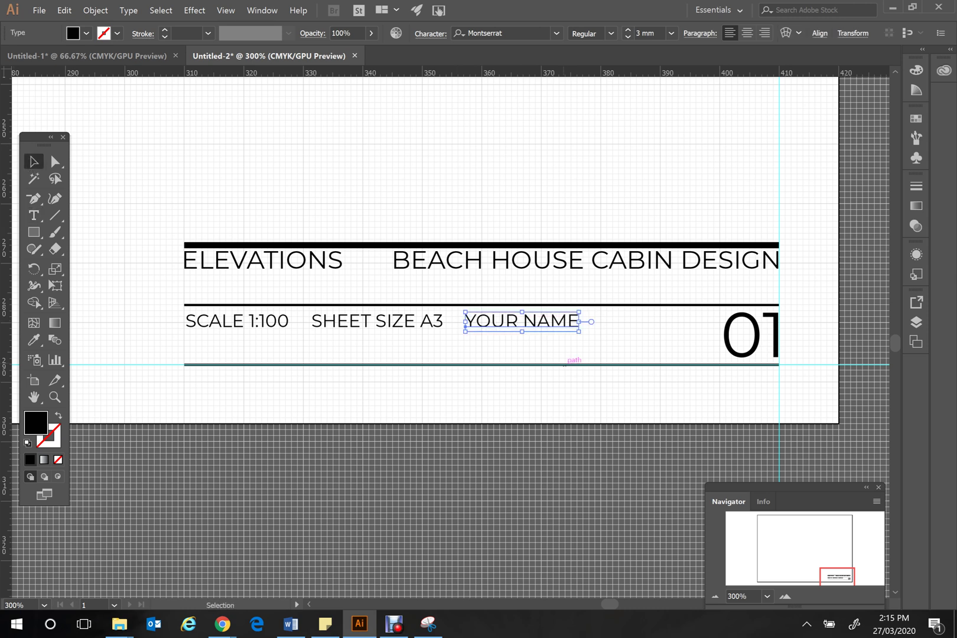
{"action": "left_click_drag", "start_coordinate": [515, 320], "coordinate": [643, 320]}
{"action": "key", "text": "t"}
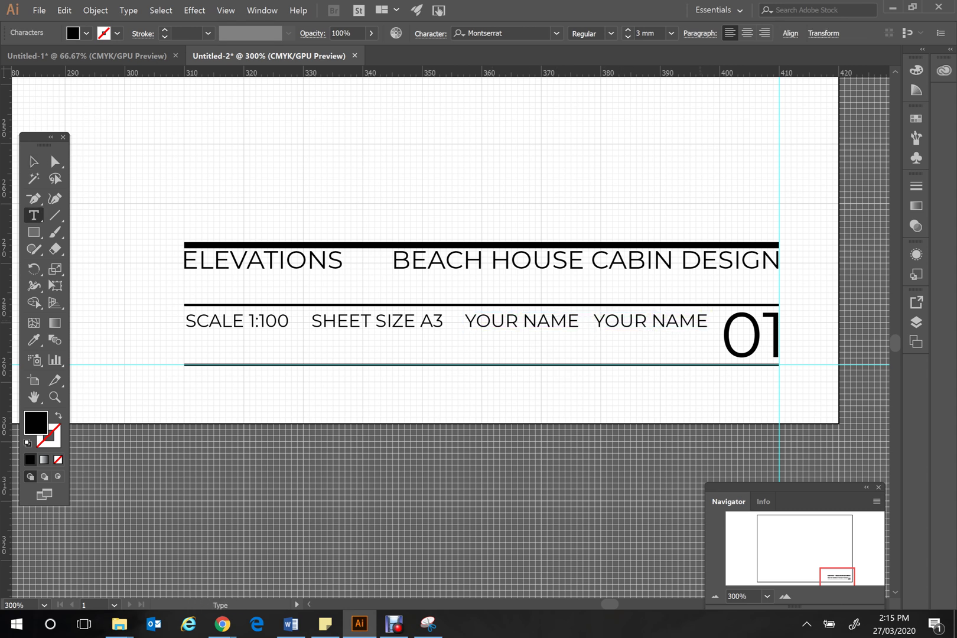
{"action": "triple_click", "coordinate": [650, 321]}
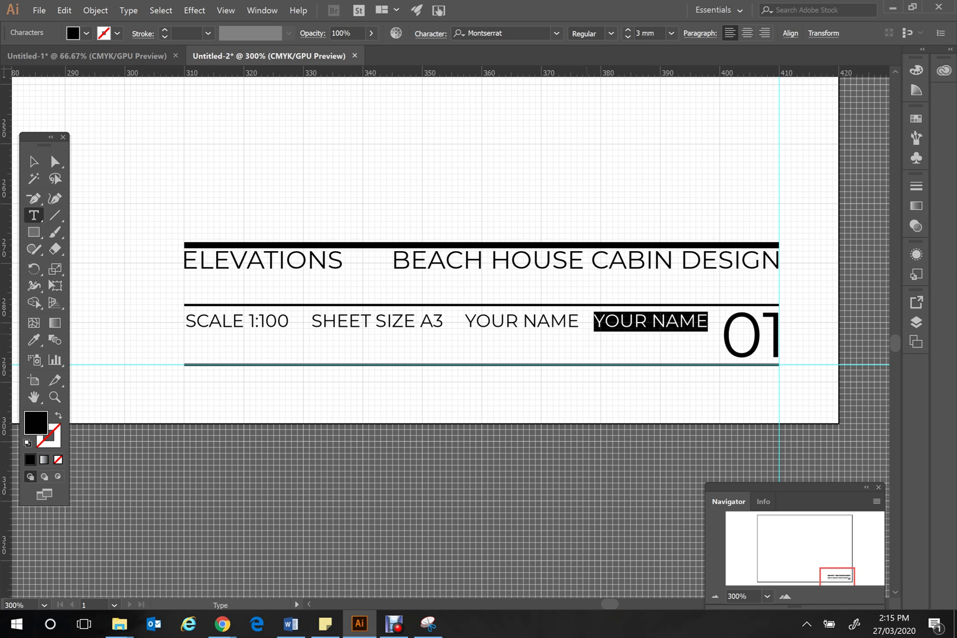
{"action": "type", "text": "27.3.2020"}
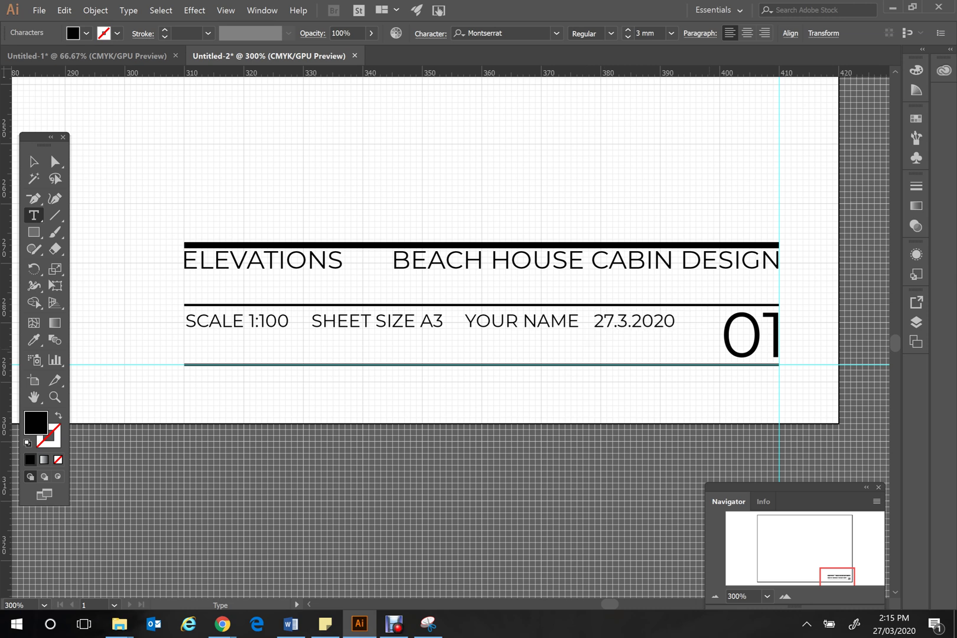
Duplicate the date text to the right along the row and change the copy to "SHEET NUMBER".
{"action": "scroll", "coordinate": [449, 337], "scroll_direction": "right", "scroll_amount": 2}
{"action": "scroll", "coordinate": [449, 336], "scroll_direction": "right", "scroll_amount": 1}
{"action": "left_click", "coordinate": [32, 162]}
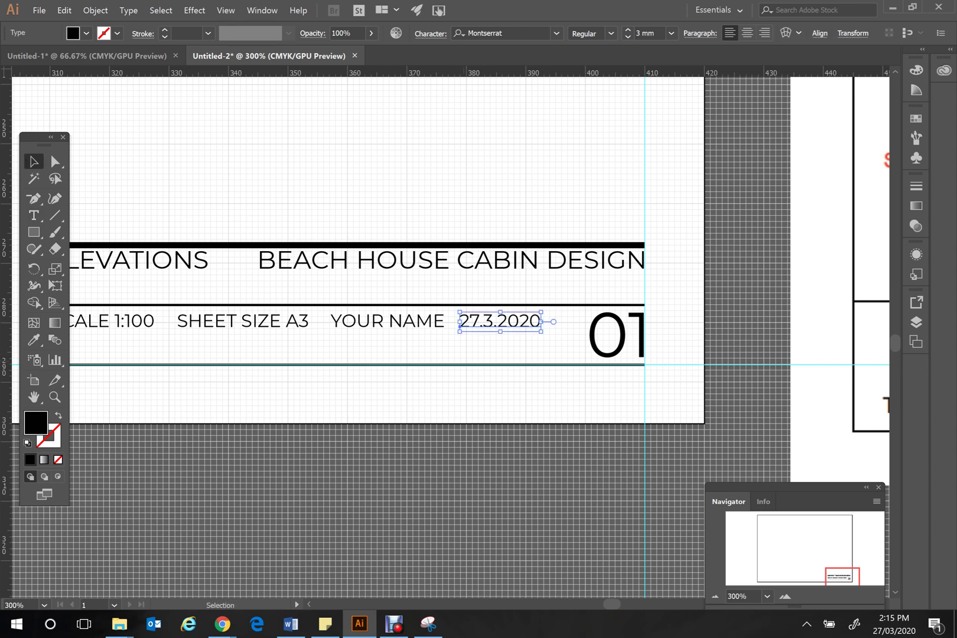
{"action": "left_click_drag", "start_coordinate": [499, 321], "coordinate": [643, 322]}
{"action": "double_click", "coordinate": [581, 322]}
{"action": "type", "text": "SH"}
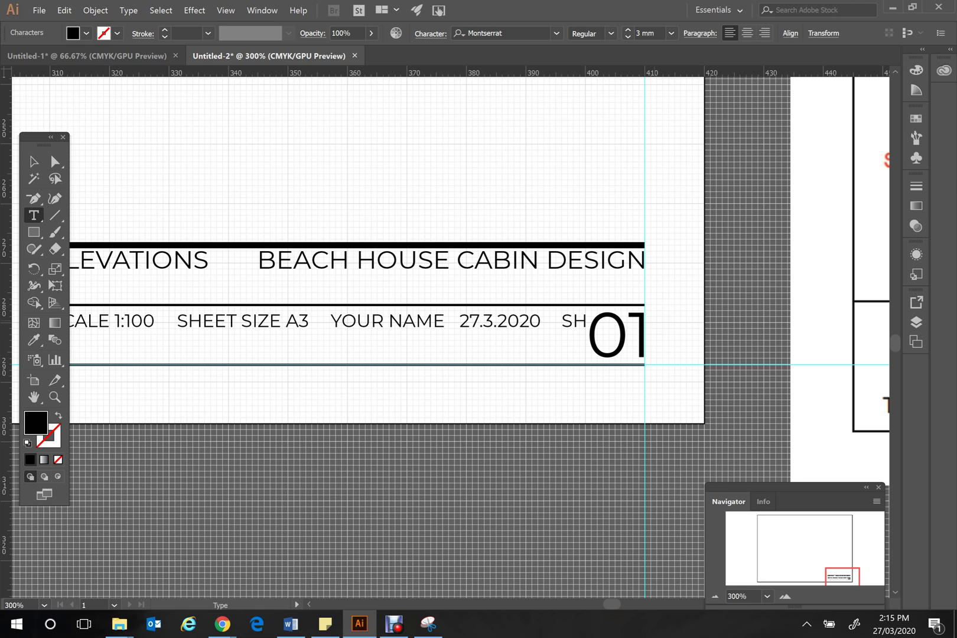
{"action": "type", "text": "EET NUMBER"}
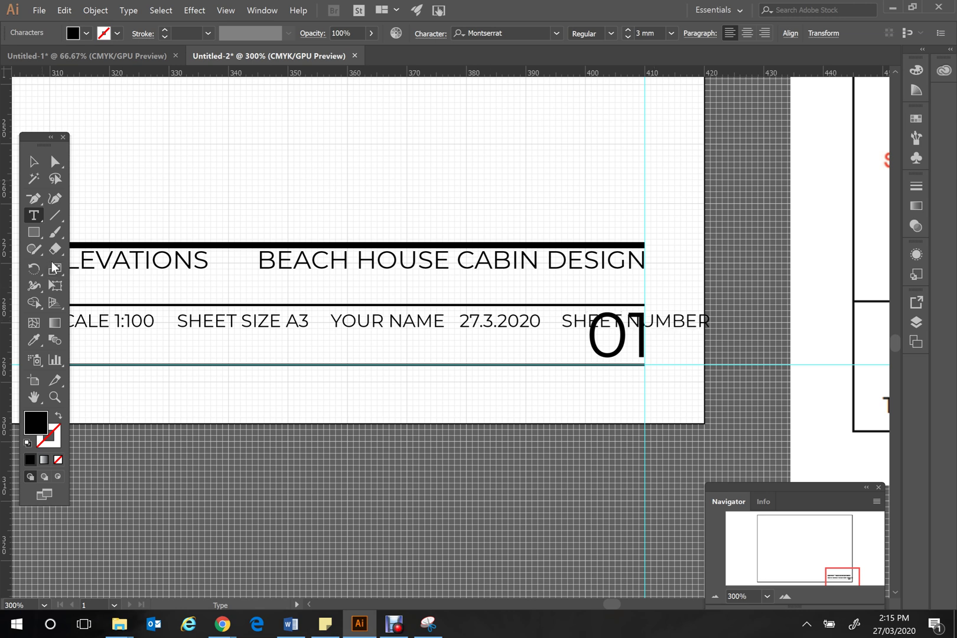
Set the font size of all five small lower-row texts, from SCALE 1:100 to SHEET NUMBER, to 2.5 mm.
{"action": "scroll", "coordinate": [449, 248], "scroll_direction": "left", "scroll_amount": 5}
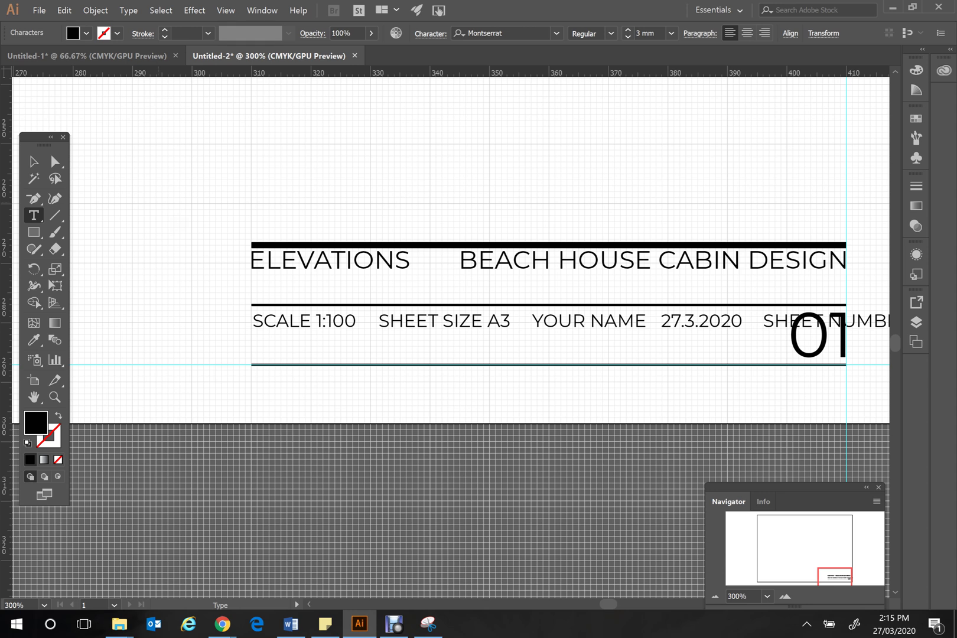
{"action": "left_click", "coordinate": [34, 162]}
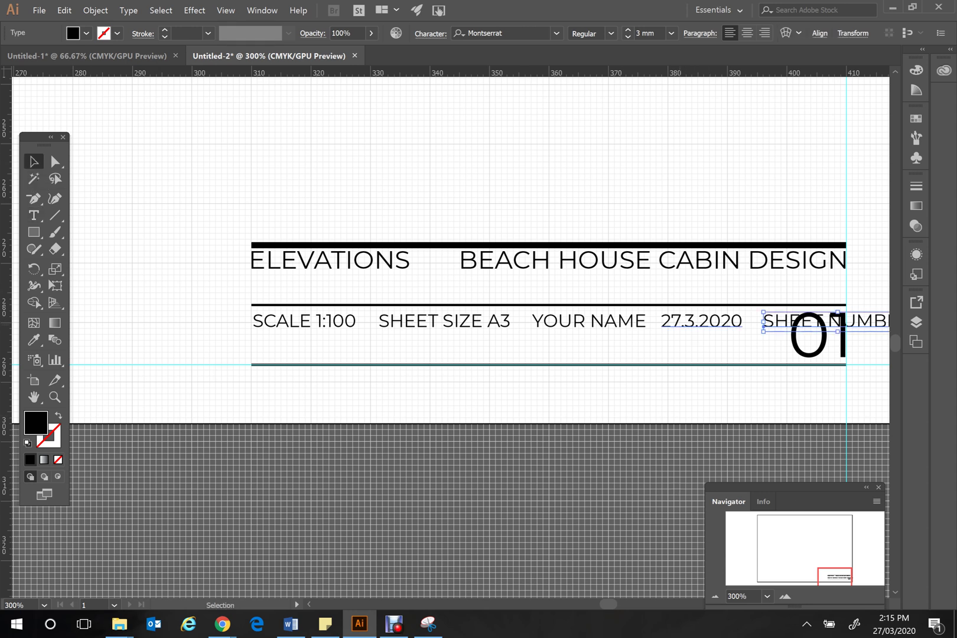
{"action": "left_click", "coordinate": [701, 321], "text": "shift"}
{"action": "left_click", "coordinate": [589, 321], "text": "shift"}
{"action": "left_click", "coordinate": [444, 320], "text": "shift"}
{"action": "left_click", "coordinate": [304, 321], "text": "shift"}
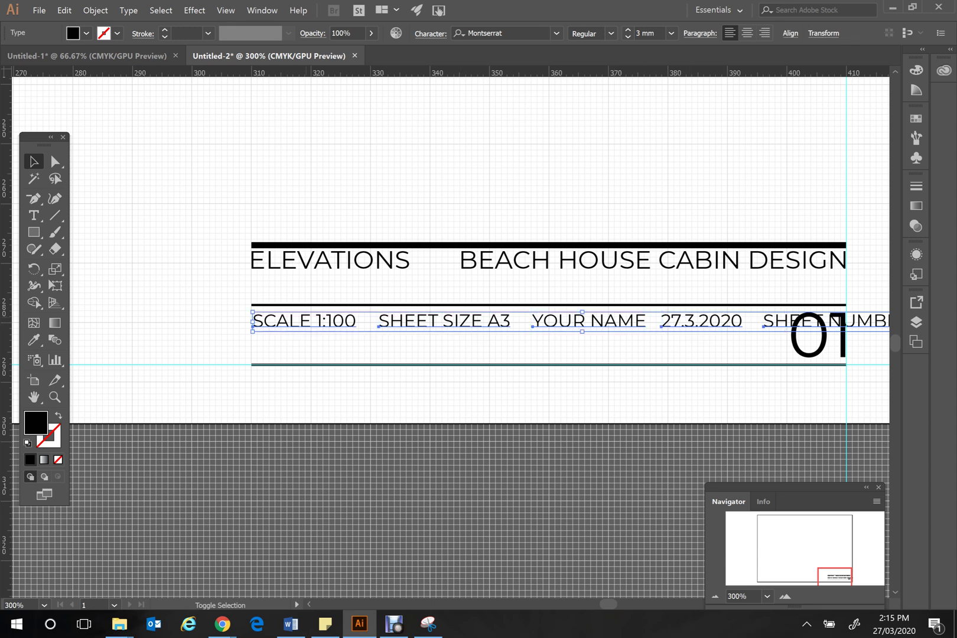
{"action": "left_click", "coordinate": [627, 37]}
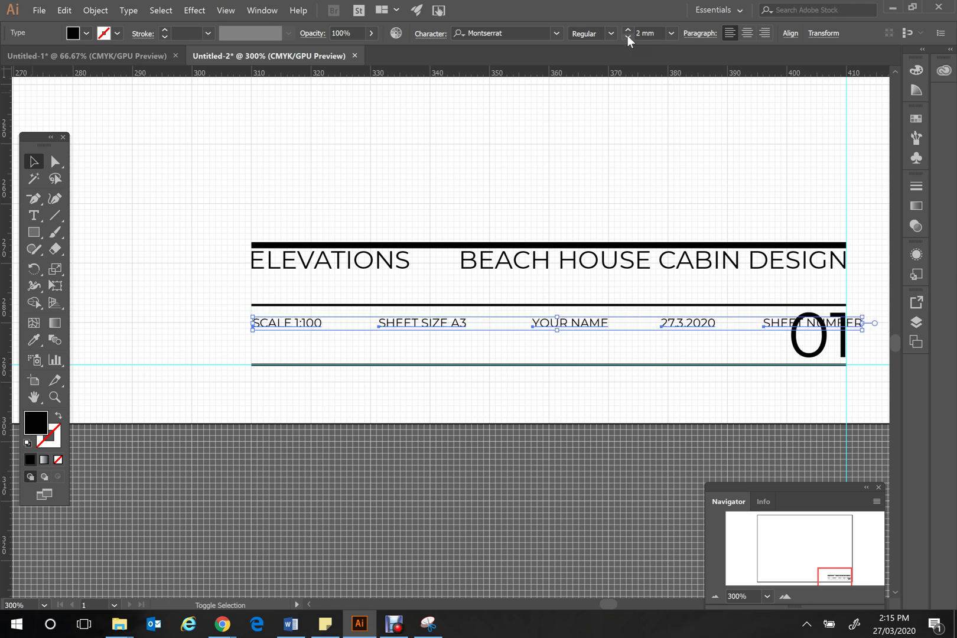
{"action": "left_click", "coordinate": [637, 33]}
{"action": "type", "text": ".5"}
{"action": "type", "text": ".5"}
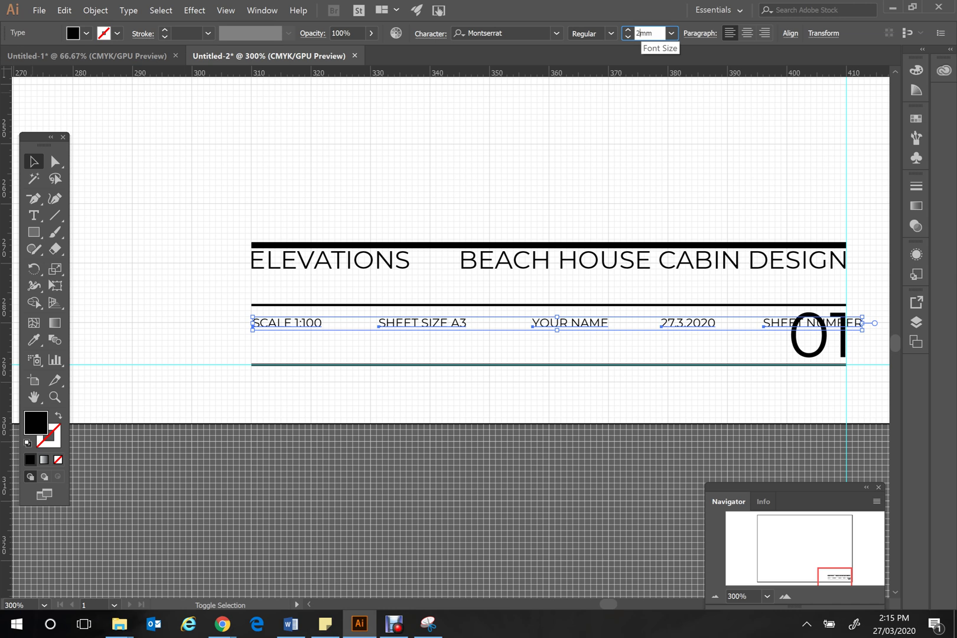
{"action": "key", "text": "Return"}
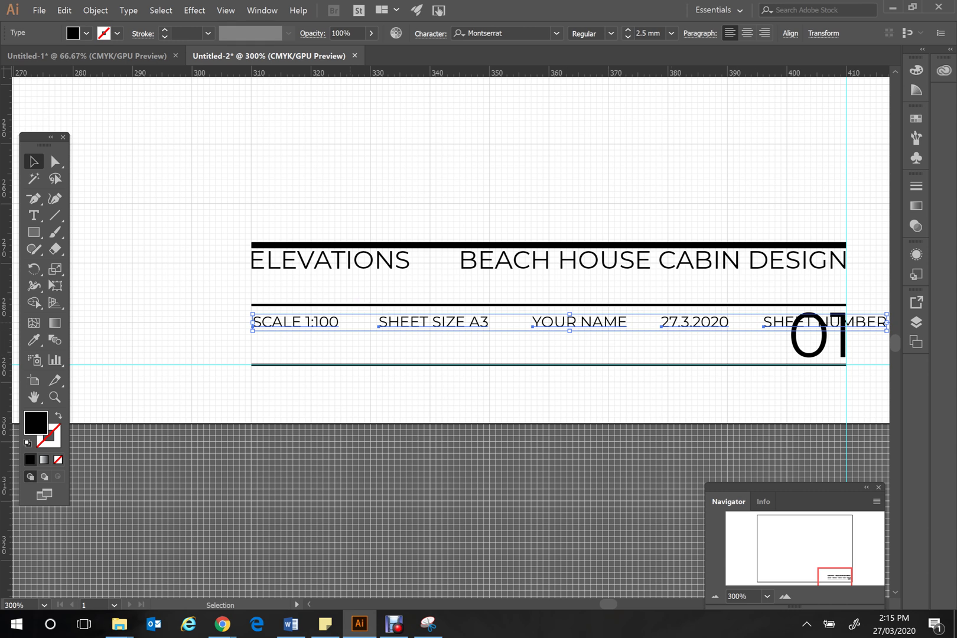
{"action": "key", "text": "ctrl+shift+a"}
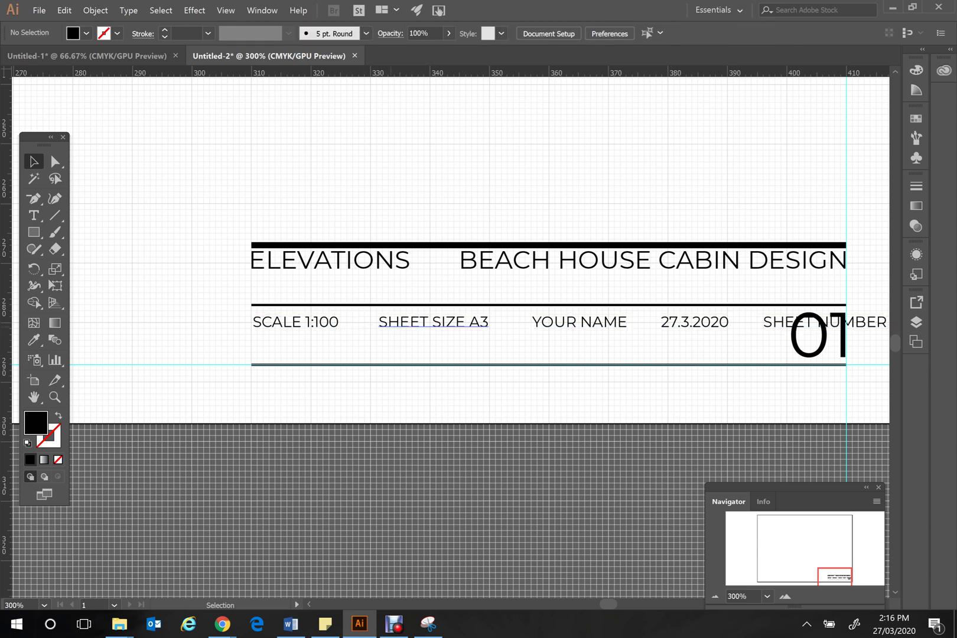
Nudge the SHEET SIZE A3 text about 3 mm left, closer to SCALE 1:100.
{"action": "left_click", "coordinate": [433, 322]}
{"action": "key", "text": "Left"}
{"action": "key", "text": "Left"}
{"action": "key", "text": "Left"}
{"action": "key", "text": "Left"}
{"action": "key", "text": "Left"}
{"action": "key", "text": "Left"}
{"action": "key", "text": "Left"}
{"action": "key", "text": "Left"}
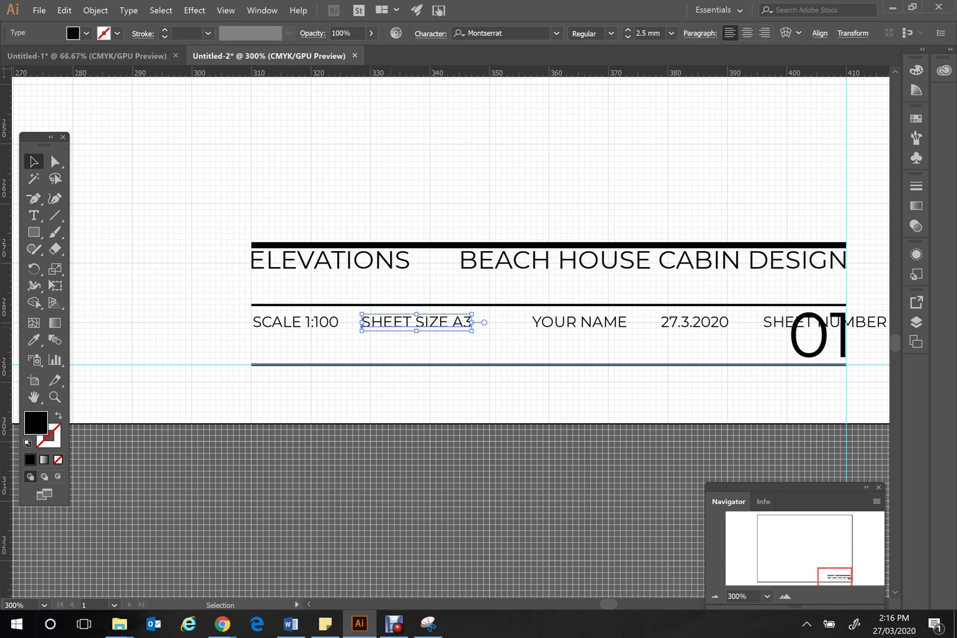
Nudge the YOUR NAME text about 4.5 mm left, closer to SHEET SIZE A3.
{"action": "left_click", "coordinate": [579, 322]}
{"action": "key", "text": "Left"}
{"action": "key", "text": "Left"}
{"action": "key", "text": "Left"}
{"action": "key", "text": "Left"}
{"action": "key", "text": "Left"}
{"action": "key", "text": "Left"}
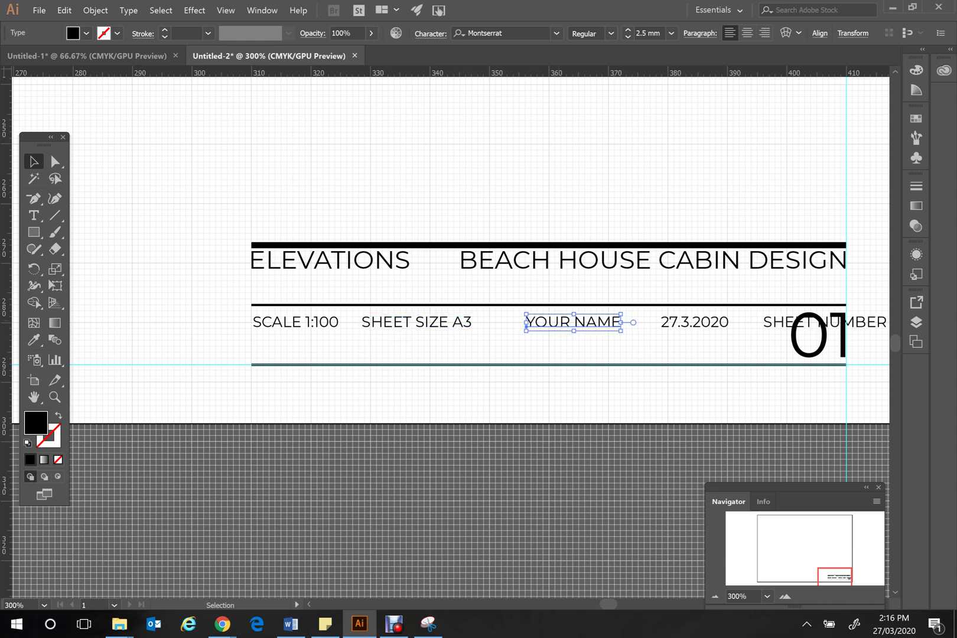
{"action": "key", "text": "Left"}
{"action": "key", "text": "Left"}
{"action": "key", "text": "Left"}
{"action": "key", "text": "Left"}
{"action": "key", "text": "Left"}
{"action": "key", "text": "Left"}
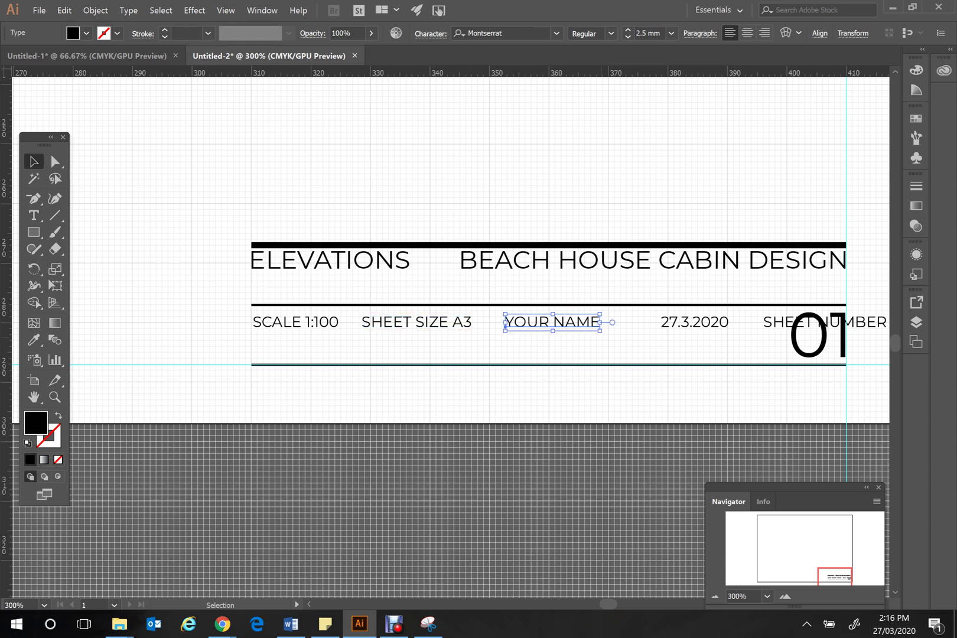
Nudge the 27.3.2020 date about 7.5 mm left, closer to YOUR NAME.
{"action": "left_click", "coordinate": [694, 322]}
{"action": "key", "text": "Left"}
{"action": "key", "text": "Left"}
{"action": "key", "text": "Left"}
{"action": "key", "text": "Left"}
{"action": "key", "text": "Left"}
{"action": "key", "text": "Left"}
{"action": "key", "text": "Left"}
{"action": "key", "text": "Left"}
{"action": "key", "text": "Left"}
{"action": "key", "text": "Left"}
{"action": "key", "text": "Left"}
{"action": "key", "text": "Left"}
{"action": "key", "text": "Left"}
{"action": "key", "text": "Left"}
{"action": "key", "text": "Left"}
{"action": "key", "text": "Left"}
{"action": "key", "text": "Left"}
Nudge the SHEET NUMBER text about 16 mm left until it ends just before the large 01.
{"action": "left_click", "coordinate": [868, 322]}
{"action": "key", "text": "Left"}
{"action": "key", "text": "Left"}
{"action": "key", "text": "Left"}
{"action": "key", "text": "Left"}
{"action": "key", "text": "Left"}
{"action": "key", "text": "Left"}
{"action": "key", "text": "Left"}
{"action": "key", "text": "Left"}
{"action": "key", "text": "Left"}
{"action": "key", "text": "Left"}
{"action": "key", "text": "Left"}
{"action": "key", "text": "Left"}
{"action": "key", "text": "Left"}
{"action": "key", "text": "Left"}
{"action": "key", "text": "Left"}
{"action": "key", "text": "Left"}
{"action": "key", "text": "Left"}
{"action": "key", "text": "Left"}
{"action": "key", "text": "Left"}
{"action": "key", "text": "Left"}
{"action": "key", "text": "Left"}
{"action": "key", "text": "Left"}
{"action": "key", "text": "Left"}
{"action": "key", "text": "Left"}
{"action": "key", "text": "Left"}
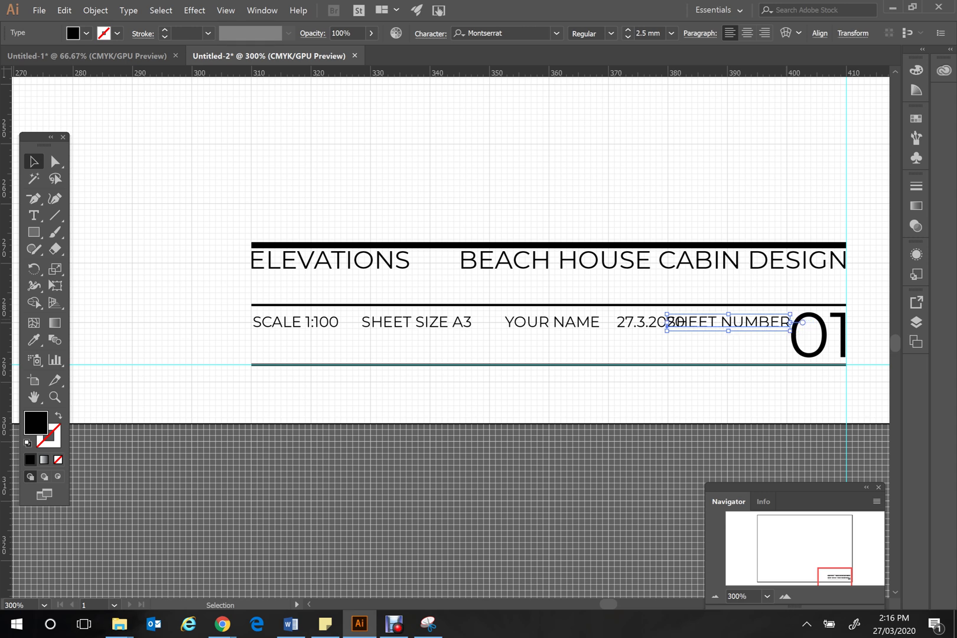
Nudge the date about 3 mm further left so it no longer overlaps SHEET NUMBER.
{"action": "left_click", "coordinate": [638, 322]}
{"action": "key", "text": "Left"}
{"action": "key", "text": "Left"}
{"action": "key", "text": "Left"}
{"action": "key", "text": "Left"}
{"action": "key", "text": "Left"}
{"action": "key", "text": "Left"}
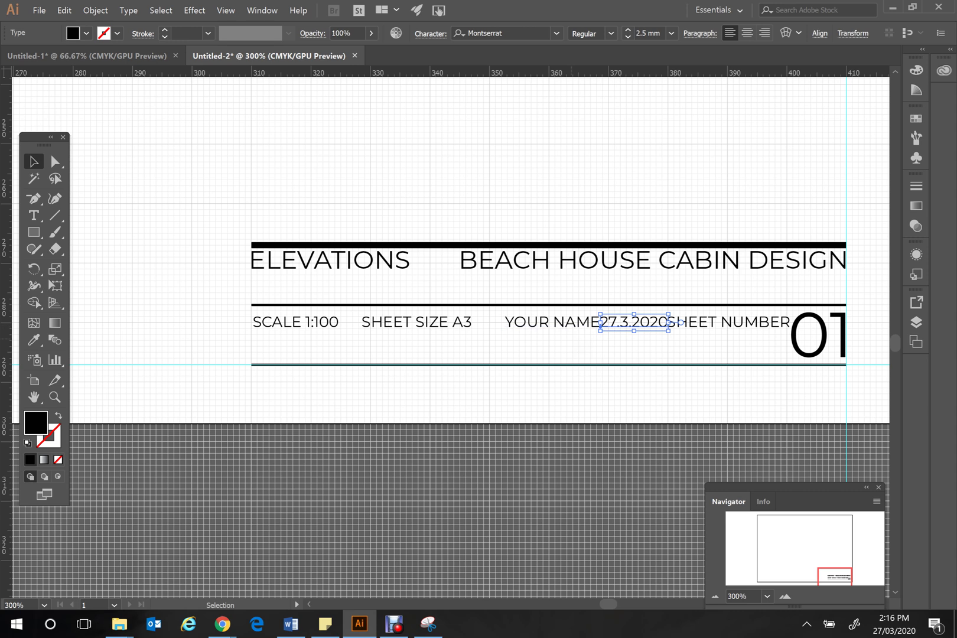
Nudge the SHEET SIZE A3, YOUR NAME and date texts together about 2.5 mm left, leaving a gap before SHEET NUMBER.
{"action": "left_click", "coordinate": [550, 321], "text": "shift"}
{"action": "left_click", "coordinate": [413, 322], "text": "shift"}
{"action": "key", "text": "Left"}
{"action": "key", "text": "Left"}
{"action": "key", "text": "Left"}
{"action": "key", "text": "Left"}
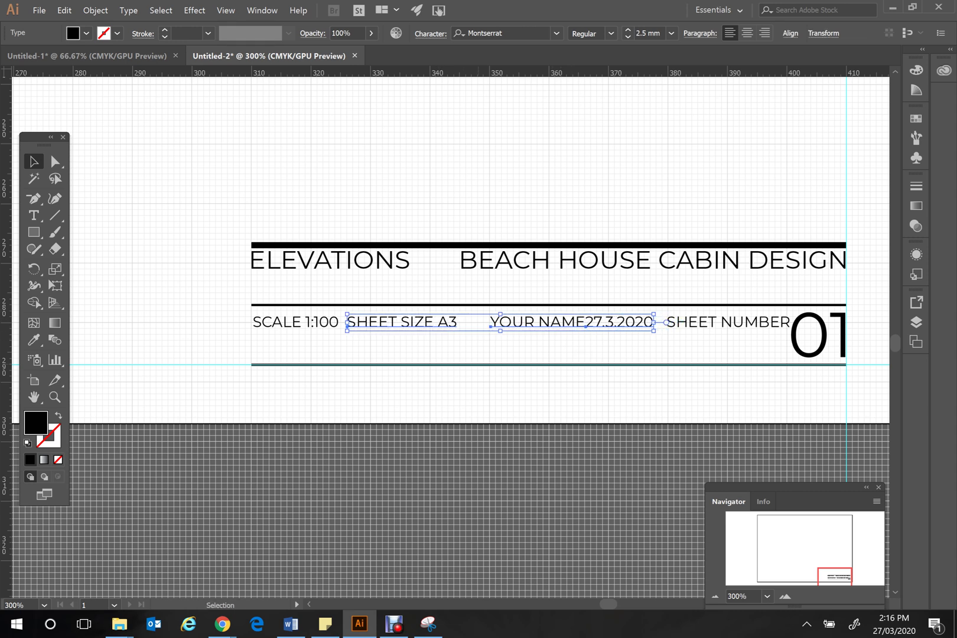
Nudge SHEET SIZE A3 and YOUR NAME together slightly left, away from the date.
{"action": "key", "text": "ctrl+shift+a"}
{"action": "left_click", "coordinate": [401, 322], "text": "shift"}
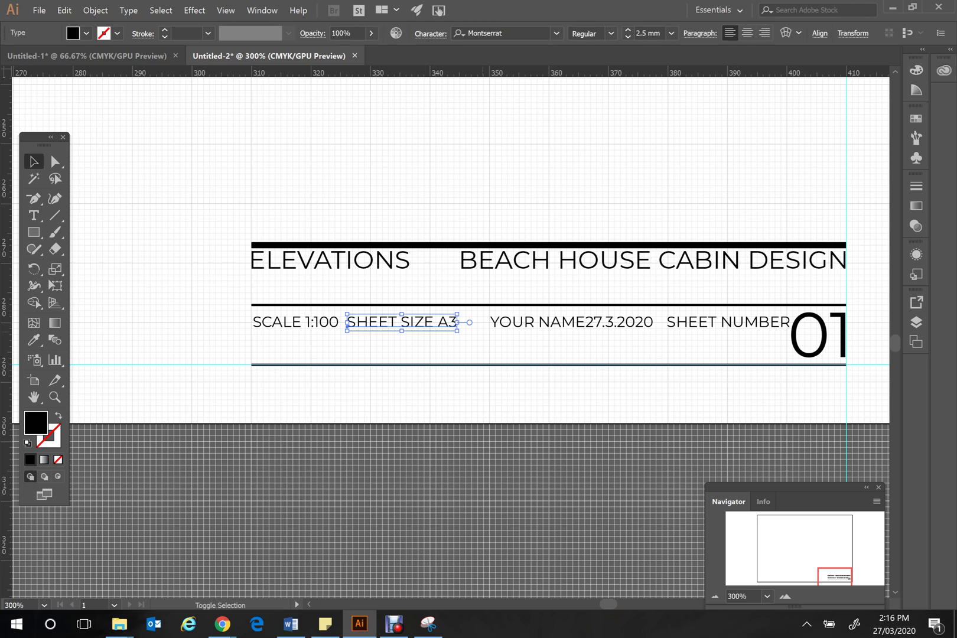
{"action": "left_click", "coordinate": [534, 322], "text": "shift"}
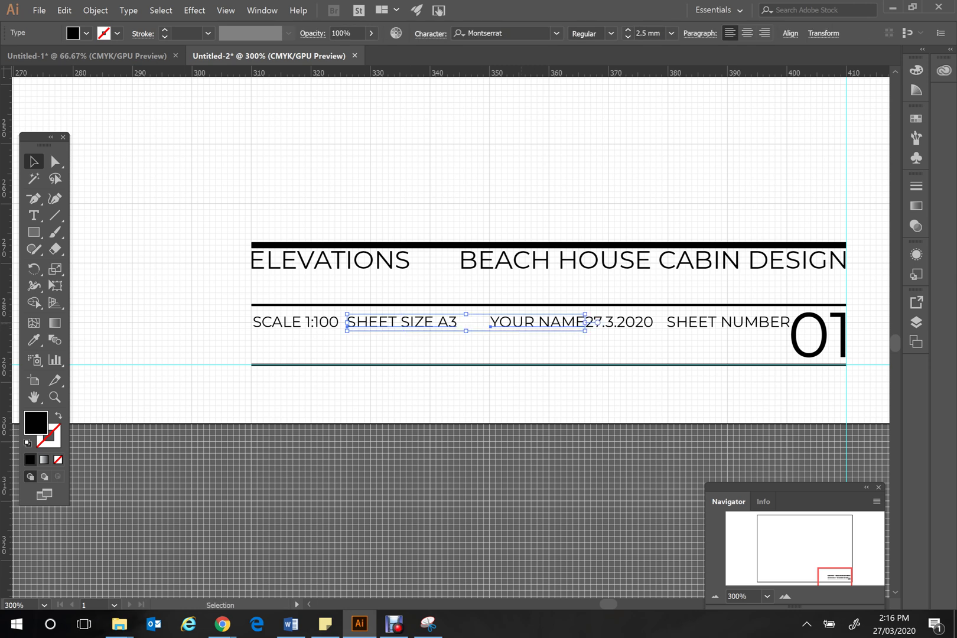
{"action": "key", "text": "Left"}
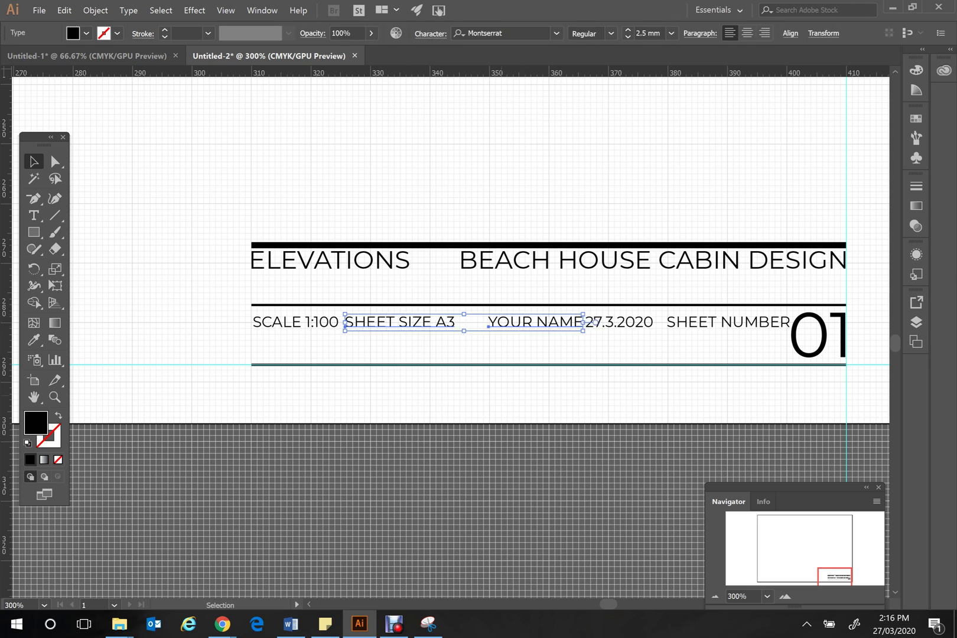
Even out the row spacing by nudging YOUR NAME about 2.5 mm left and the date slightly right.
{"action": "key", "text": "ctrl+shift+a"}
{"action": "left_click", "coordinate": [526, 322]}
{"action": "key", "text": "Left"}
{"action": "key", "text": "Left"}
{"action": "key", "text": "Left"}
{"action": "key", "text": "Left"}
{"action": "key", "text": "Left"}
{"action": "left_click", "coordinate": [619, 322]}
{"action": "key", "text": "Right"}
{"action": "key", "text": "ctrl+shift+a"}
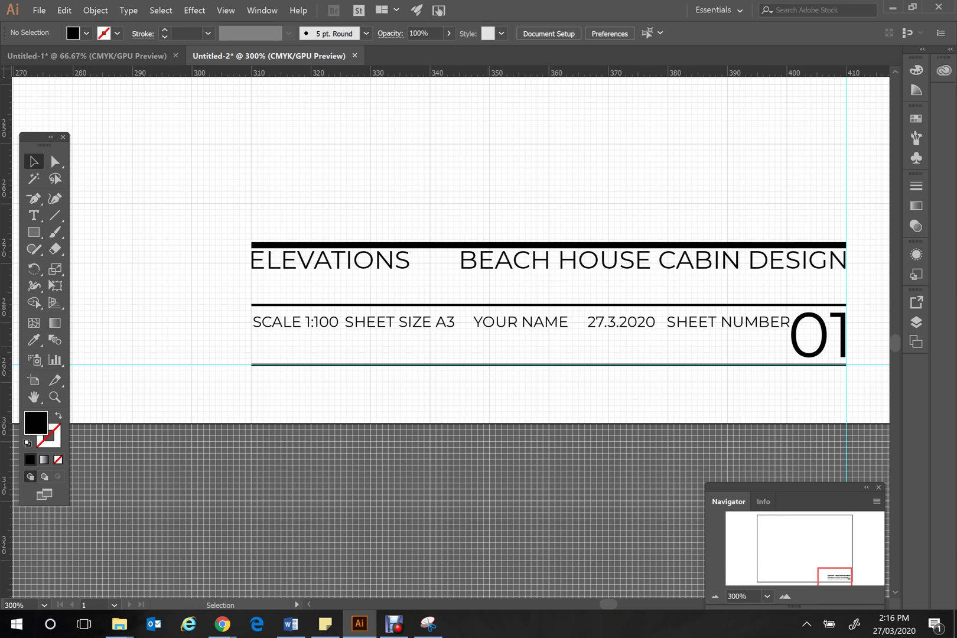
Nudge the SHEET SIZE A3 text slightly right, away from SCALE 1:100.
{"action": "left_click", "coordinate": [402, 322]}
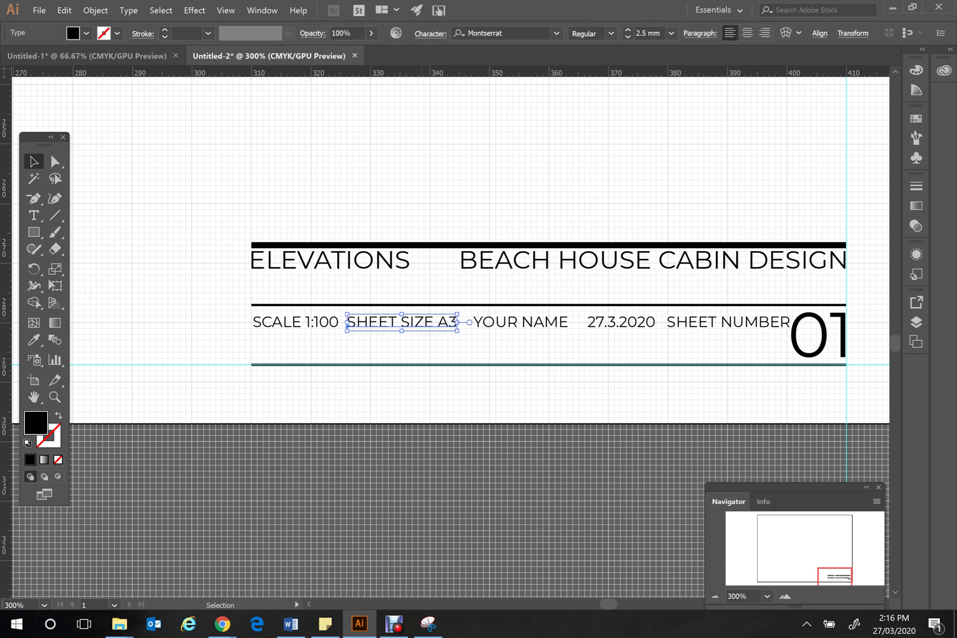
Compare the title block on the sheet with the annotated Figure 32 example beside it.
{"action": "scroll", "coordinate": [449, 248], "scroll_direction": "left", "scroll_amount": 2}
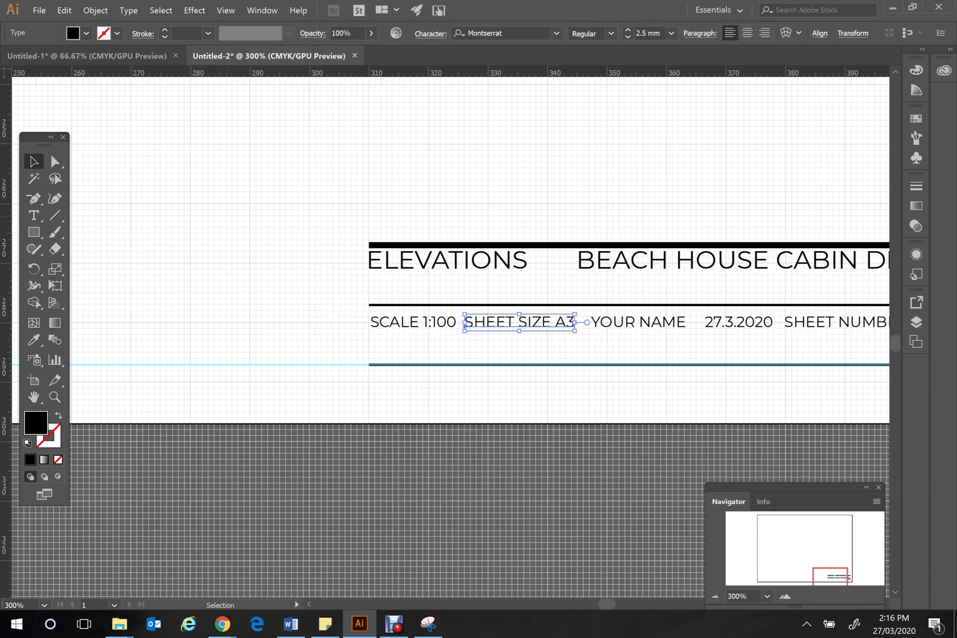
{"action": "scroll", "coordinate": [449, 248], "scroll_direction": "up", "scroll_amount": 1}
{"action": "key", "text": "ctrl+minus"}
{"action": "key", "text": "ctrl+minus"}
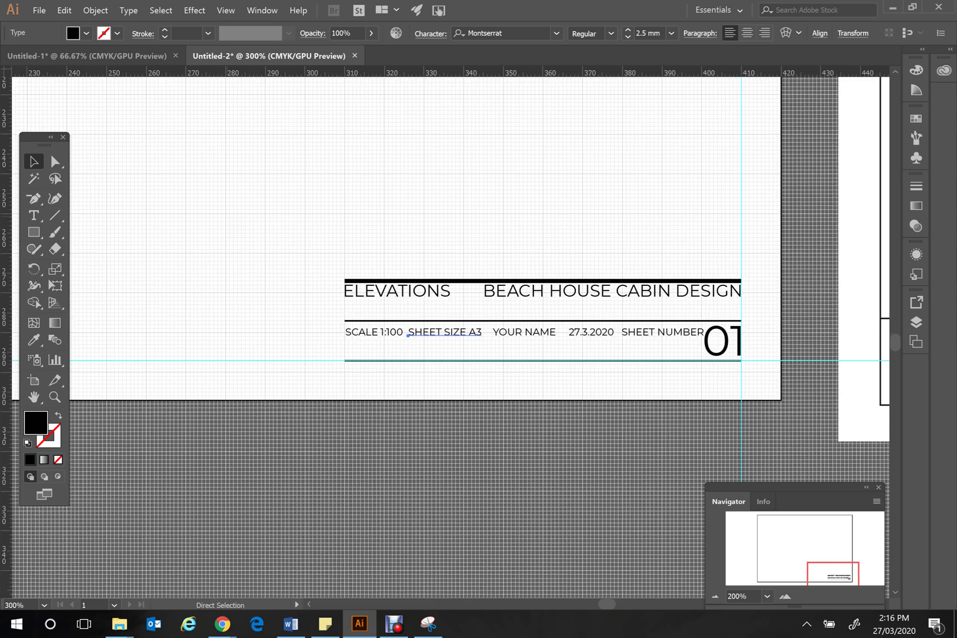
{"action": "scroll", "coordinate": [449, 330], "scroll_direction": "up", "scroll_amount": 2}
{"action": "scroll", "coordinate": [449, 331], "scroll_direction": "left", "scroll_amount": 2}
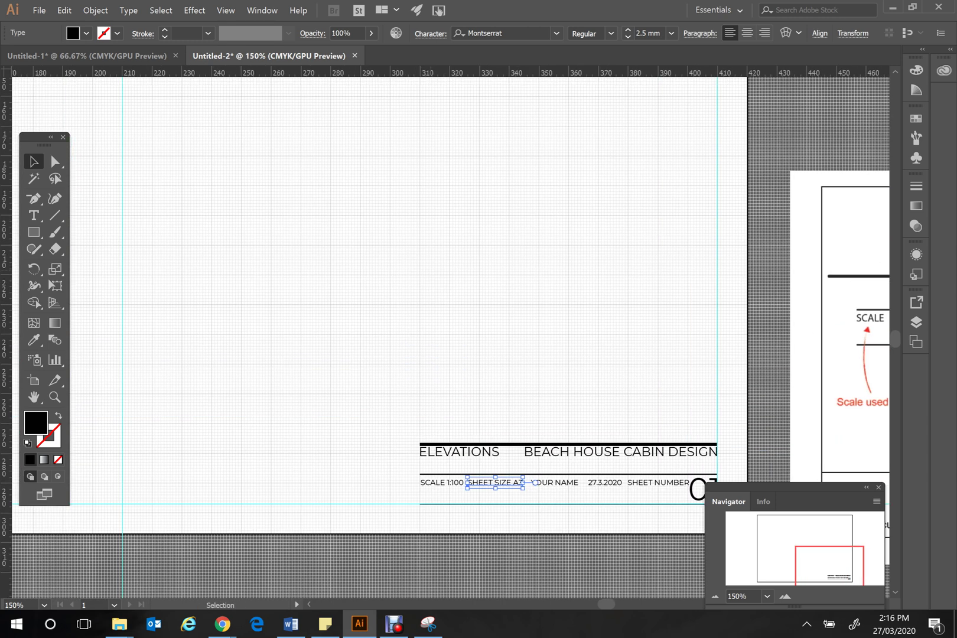
{"action": "scroll", "coordinate": [449, 337], "scroll_direction": "left", "scroll_amount": 6}
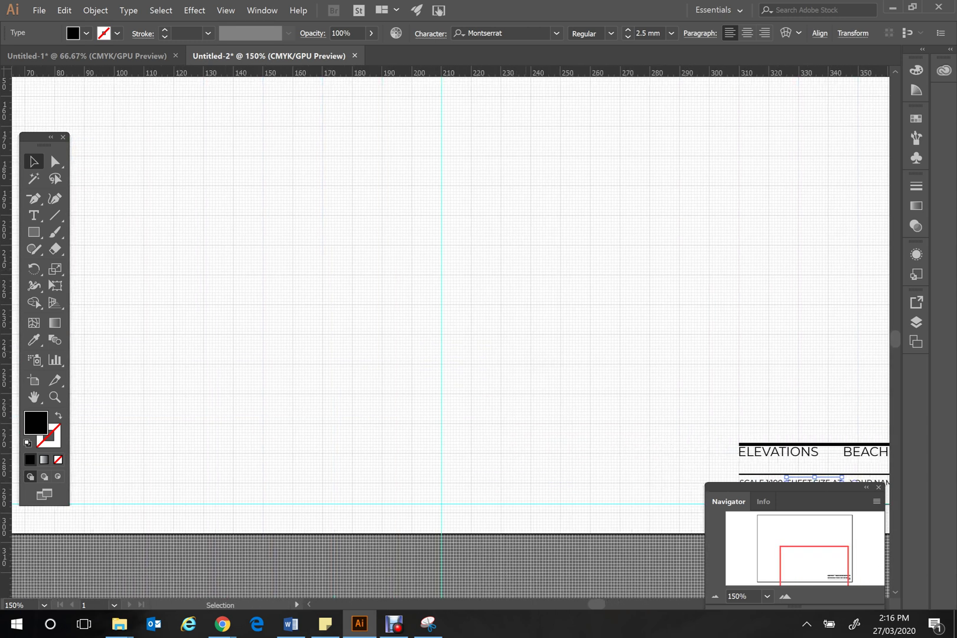
{"action": "scroll", "coordinate": [449, 336], "scroll_direction": "up", "scroll_amount": 1}
{"action": "key", "text": "ctrl+minus"}
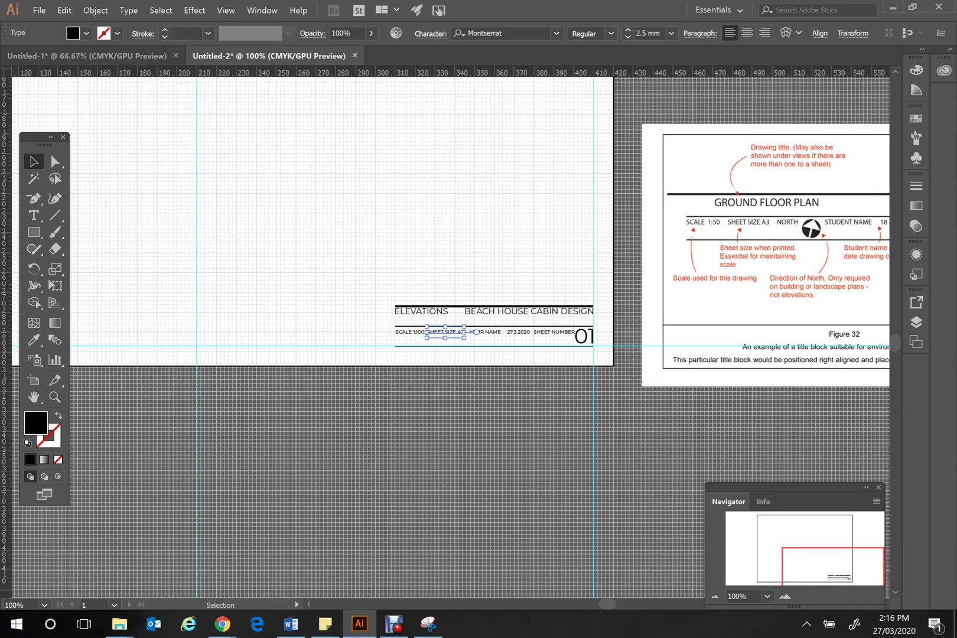
{"action": "scroll", "coordinate": [449, 330], "scroll_direction": "right", "scroll_amount": 3}
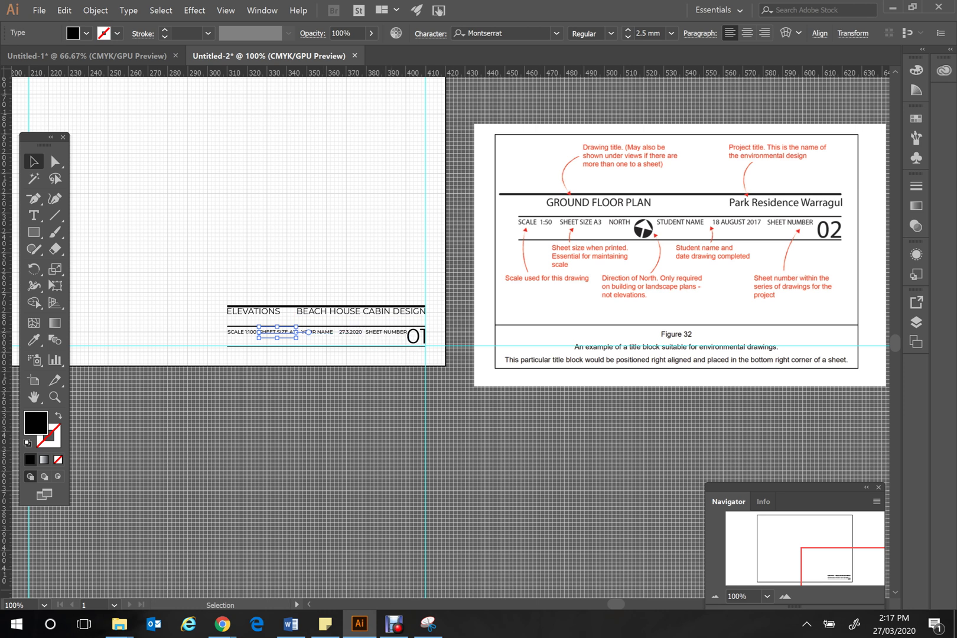
{"action": "scroll", "coordinate": [449, 331], "scroll_direction": "left", "scroll_amount": 10}
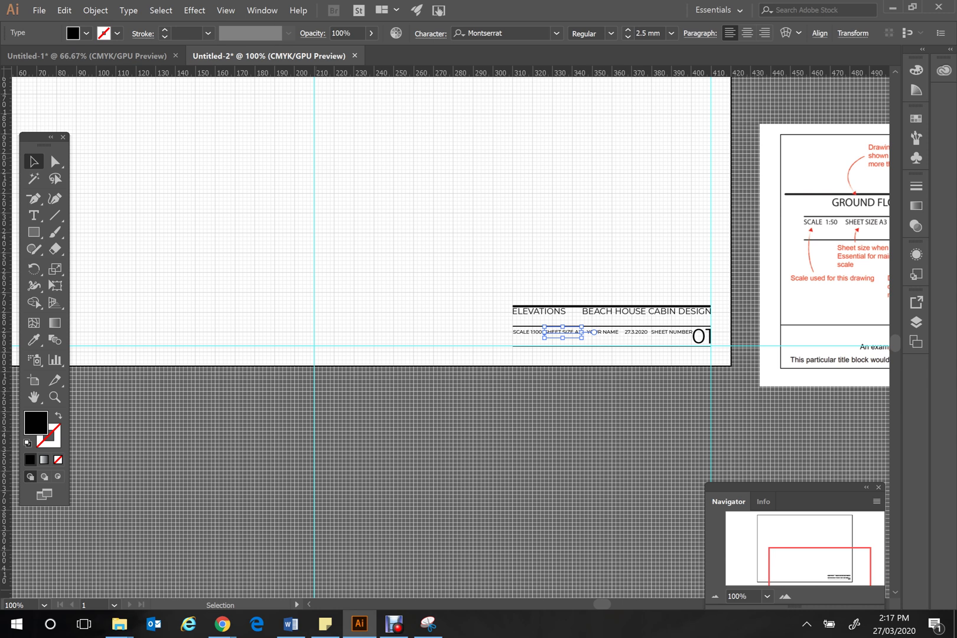
Place a new text in the sheet's upper-left quadrant and set its font size to 10 mm.
{"action": "scroll", "coordinate": [449, 331], "scroll_direction": "up", "scroll_amount": 5}
{"action": "scroll", "coordinate": [449, 331], "scroll_direction": "left", "scroll_amount": 5}
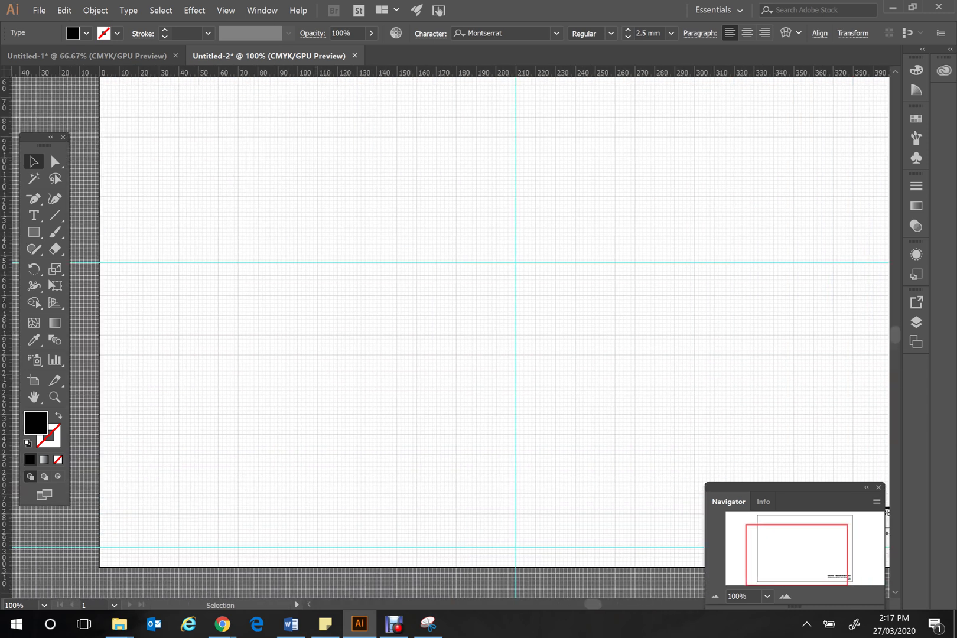
{"action": "left_click", "coordinate": [34, 215]}
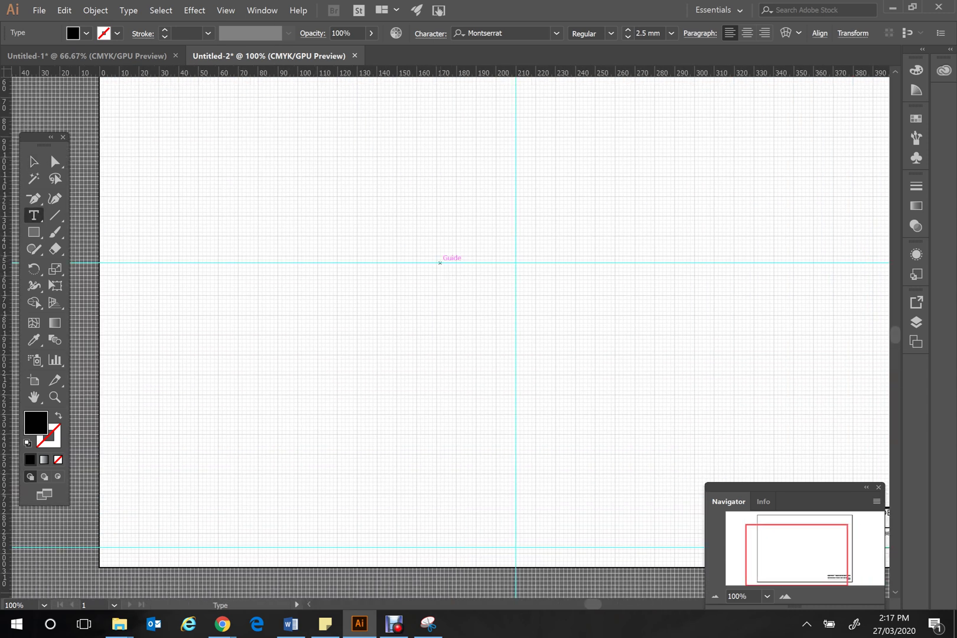
{"action": "scroll", "coordinate": [448, 258], "scroll_direction": "up", "scroll_amount": 3}
{"action": "key", "text": "ctrl+minus"}
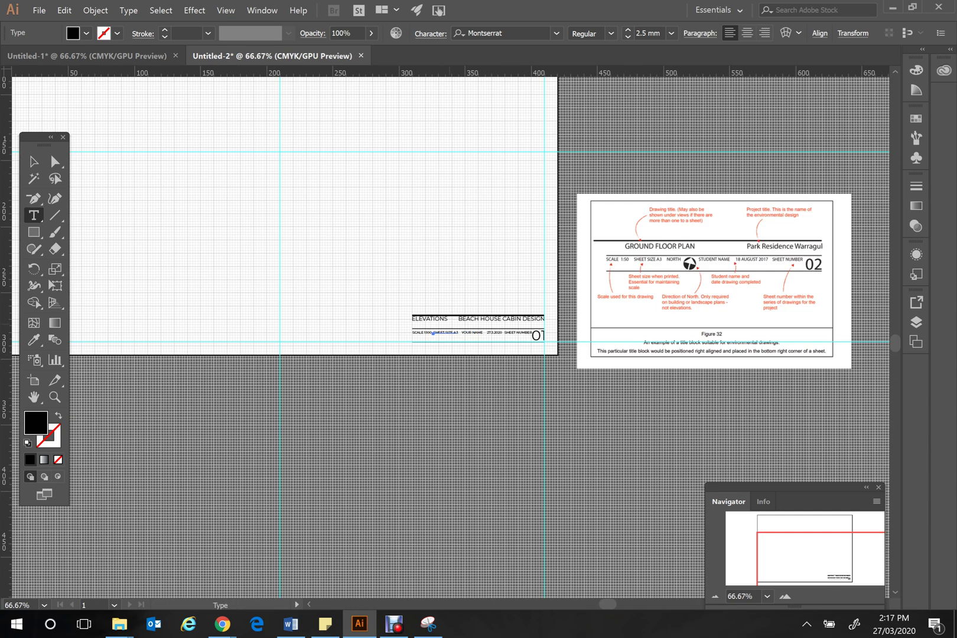
{"action": "scroll", "coordinate": [448, 331], "scroll_direction": "left", "scroll_amount": 6}
{"action": "scroll", "coordinate": [449, 330], "scroll_direction": "up", "scroll_amount": 4}
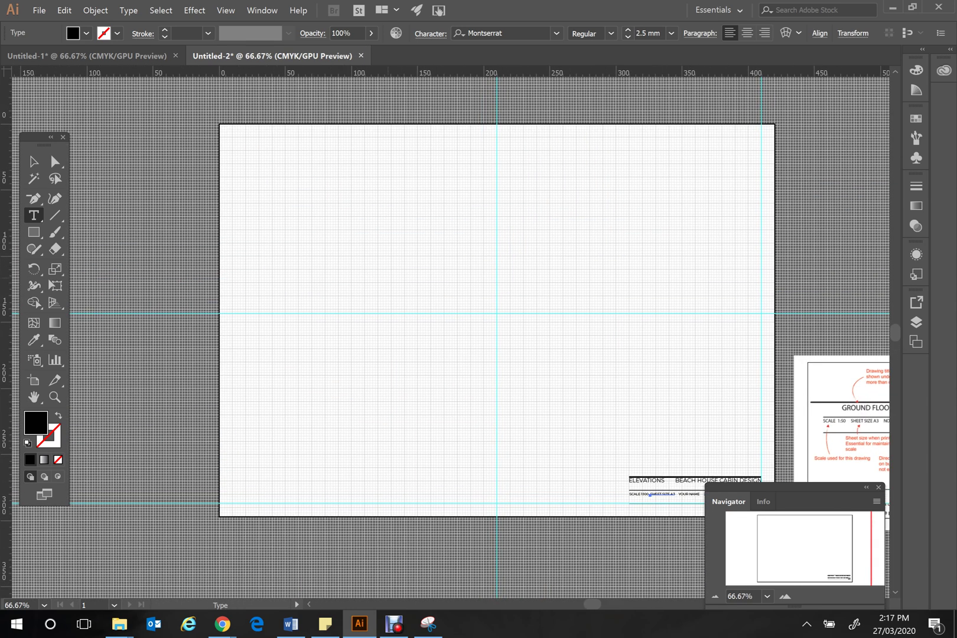
{"action": "left_click", "coordinate": [310, 274]}
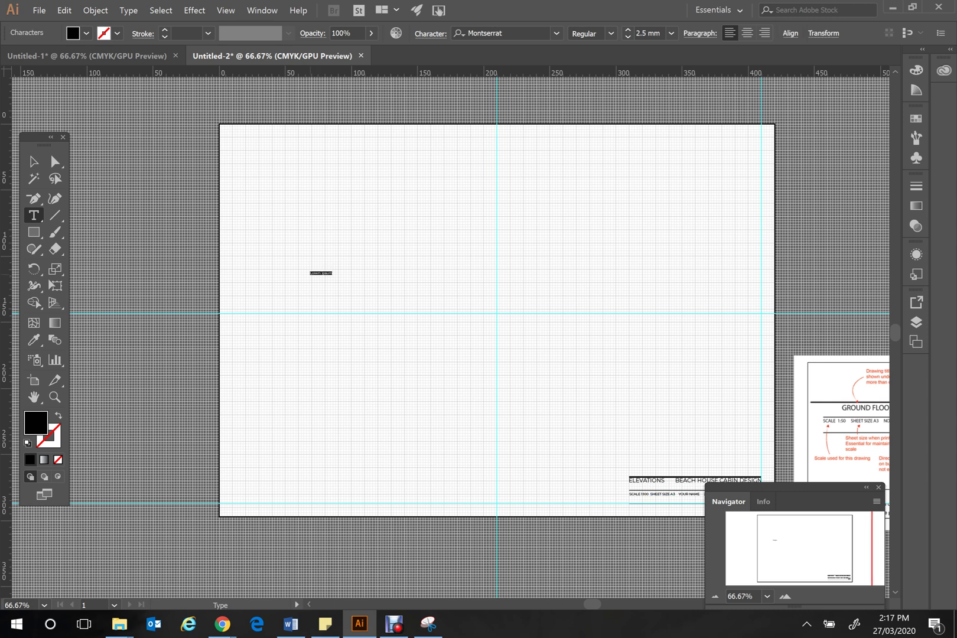
{"action": "left_click", "coordinate": [672, 34]}
{"action": "left_click", "coordinate": [698, 205]}
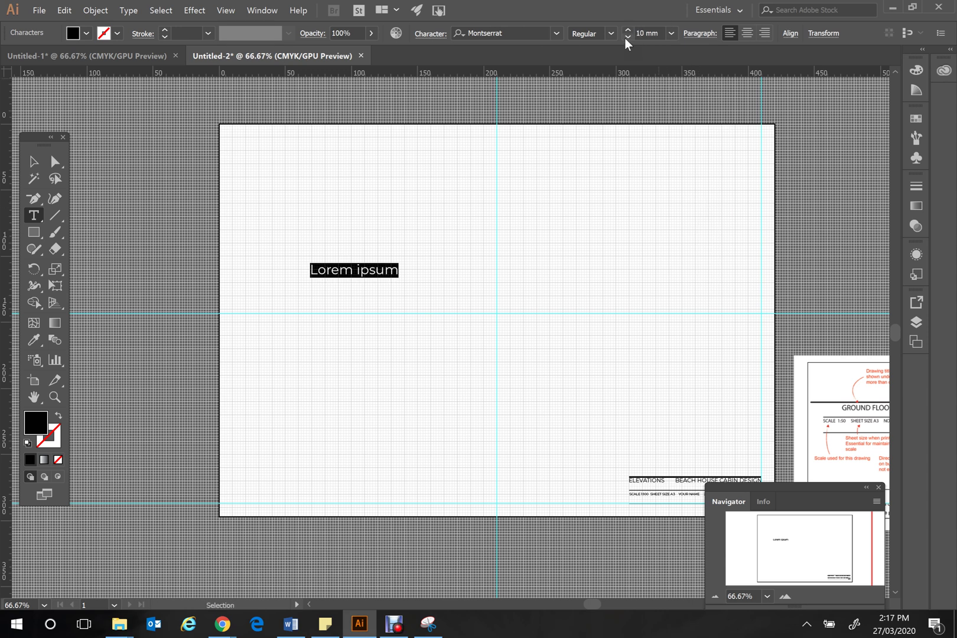
Enter NORTH ELEVATION as the label text and move it down about 16 mm, just above the horizontal centre guide.
{"action": "type", "text": "NORTH"}
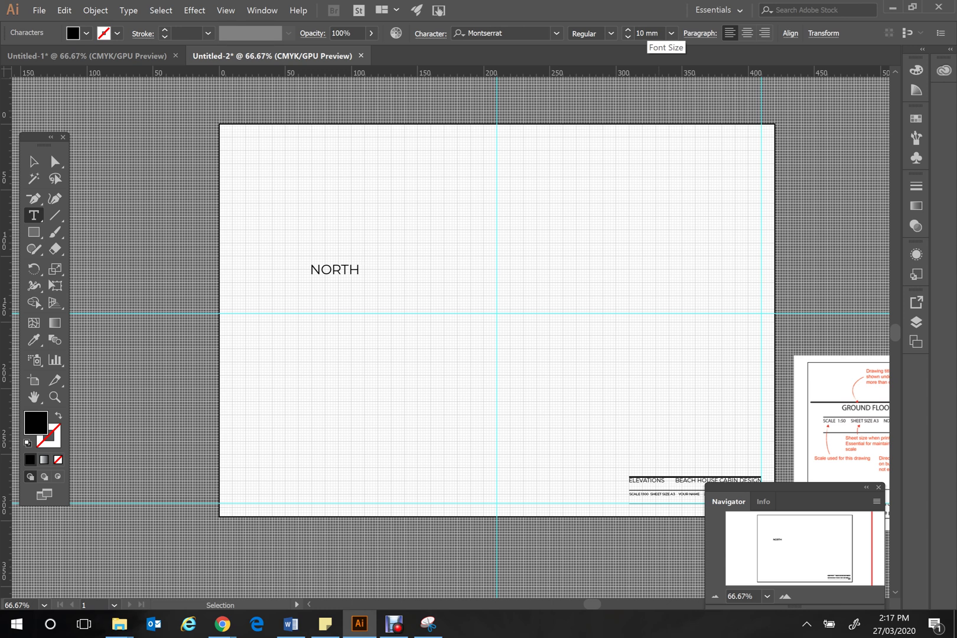
{"action": "type", "text": " E"}
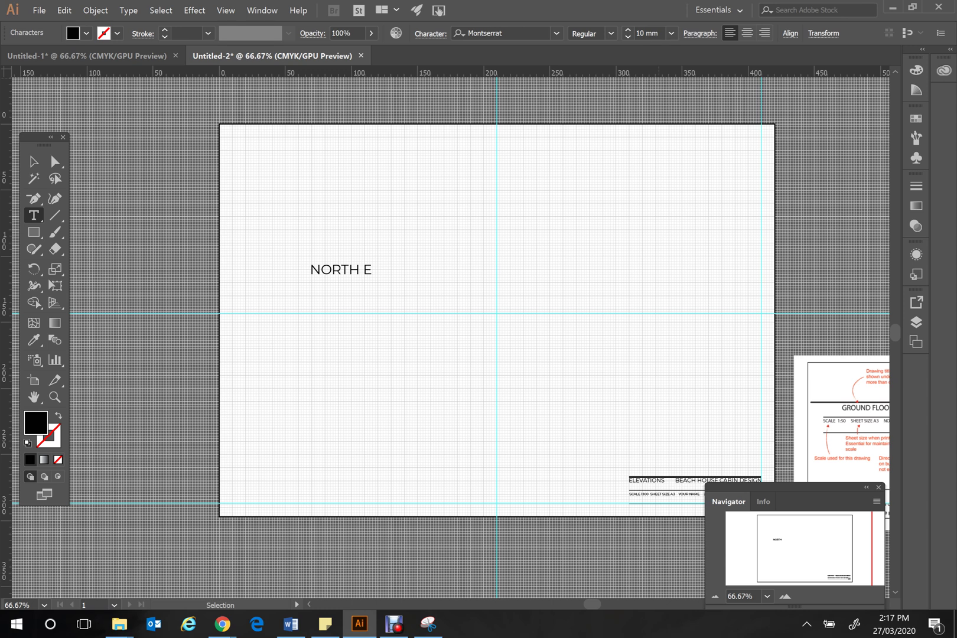
{"action": "type", "text": "LEVATION"}
{"action": "left_click", "coordinate": [34, 160]}
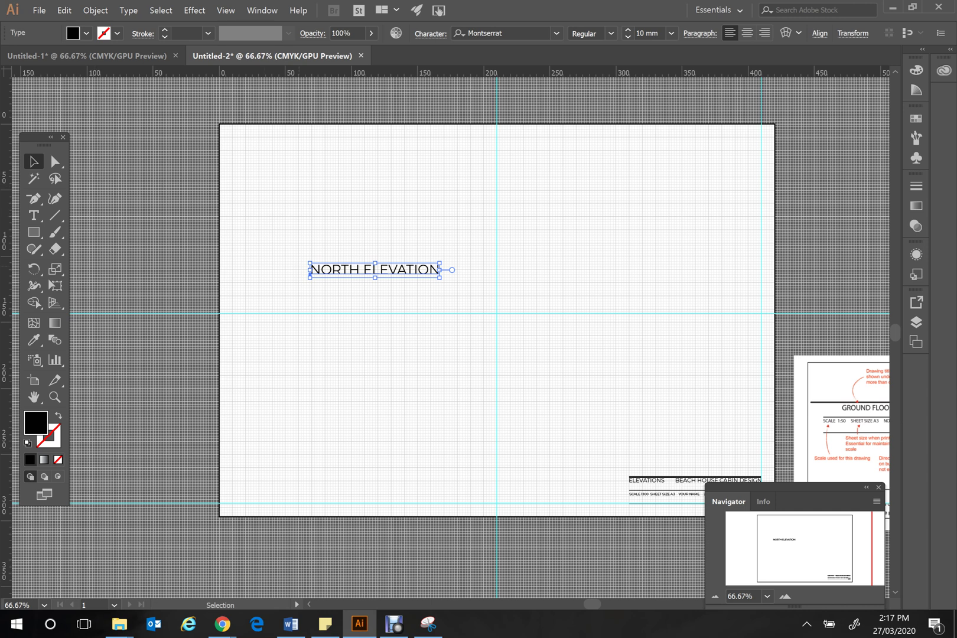
{"action": "left_click_drag", "start_coordinate": [310, 275], "coordinate": [310, 295]}
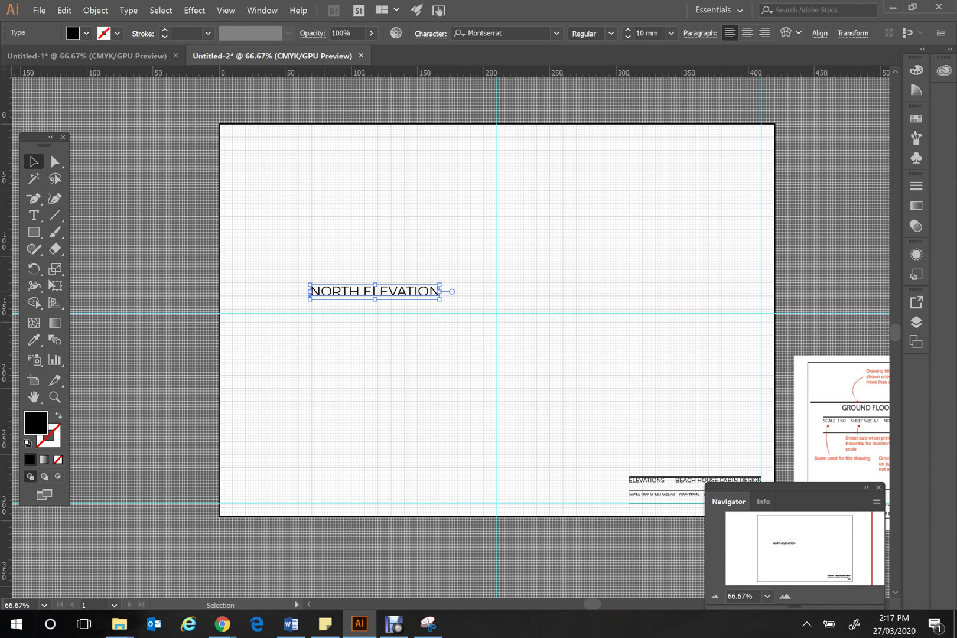
Copy the NORTH ELEVATION label straight down, change the copy to SOUTH ELEVATION and raise it about 16 mm.
{"action": "left_click_drag", "start_coordinate": [310, 293], "coordinate": [309, 477]}
{"action": "double_click", "coordinate": [349, 477]}
{"action": "type", "text": "SOUTH ELEVATION"}
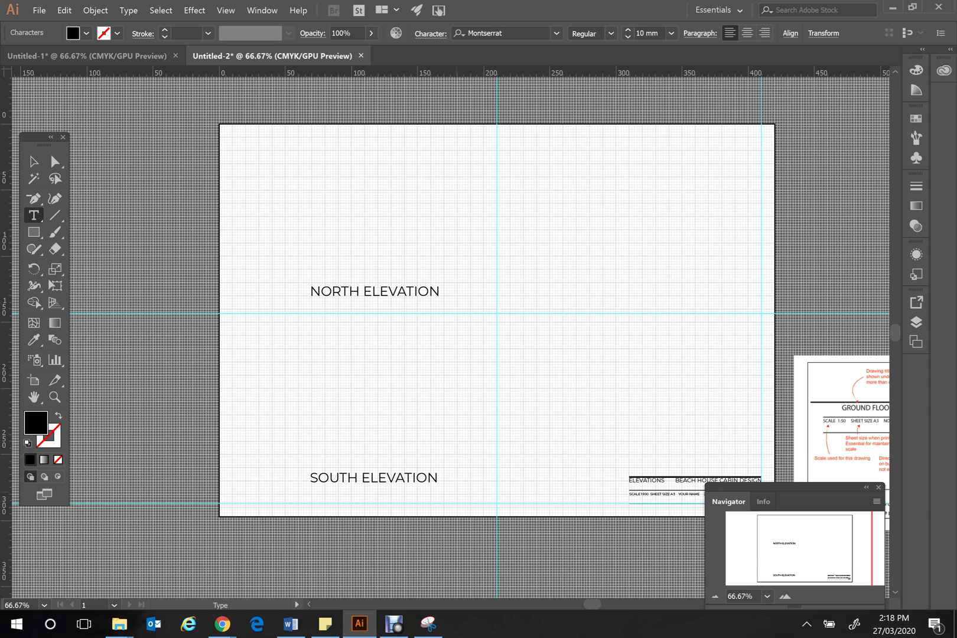
{"action": "left_click", "coordinate": [34, 161]}
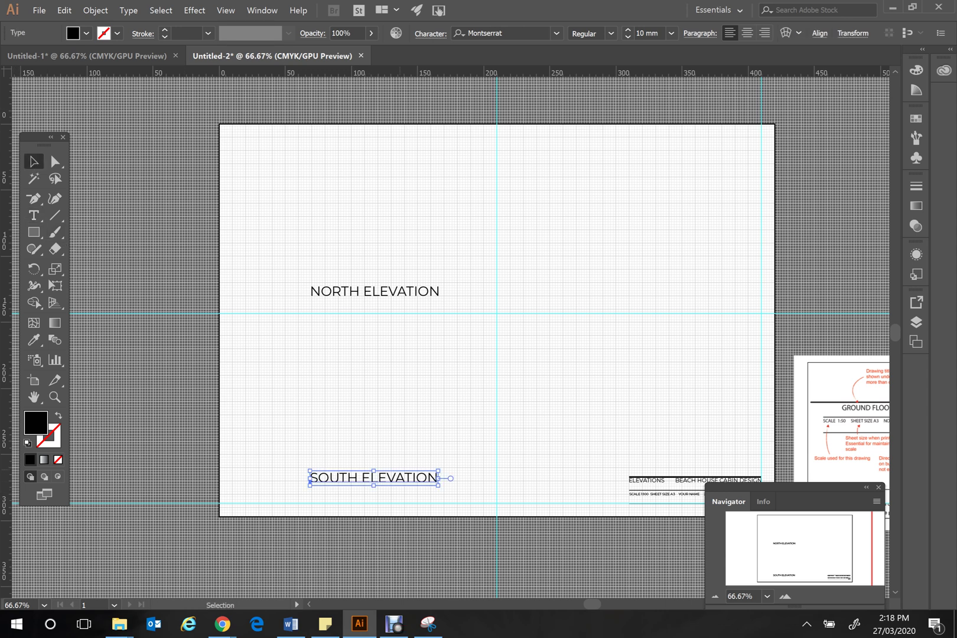
{"action": "left_click_drag", "start_coordinate": [372, 478], "coordinate": [372, 456]}
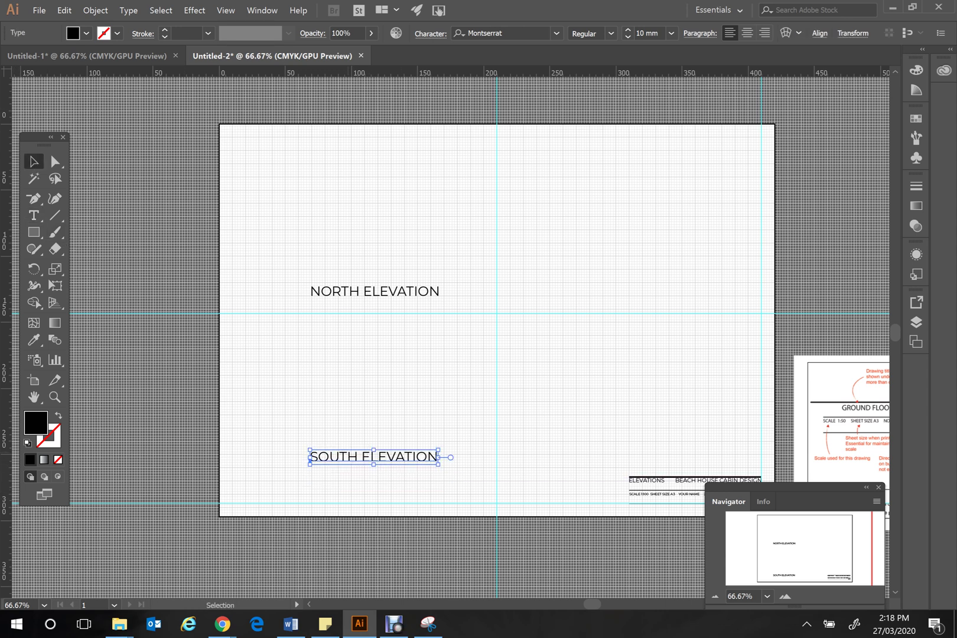
Copy the SOUTH ELEVATION label across into the lower-right quadrant and change the copy to EAST ELEVATION.
{"action": "left_click_drag", "start_coordinate": [309, 460], "coordinate": [554, 456]}
{"action": "type", "text": "t"}
{"action": "type", "text": "EAST ELEVATION"}
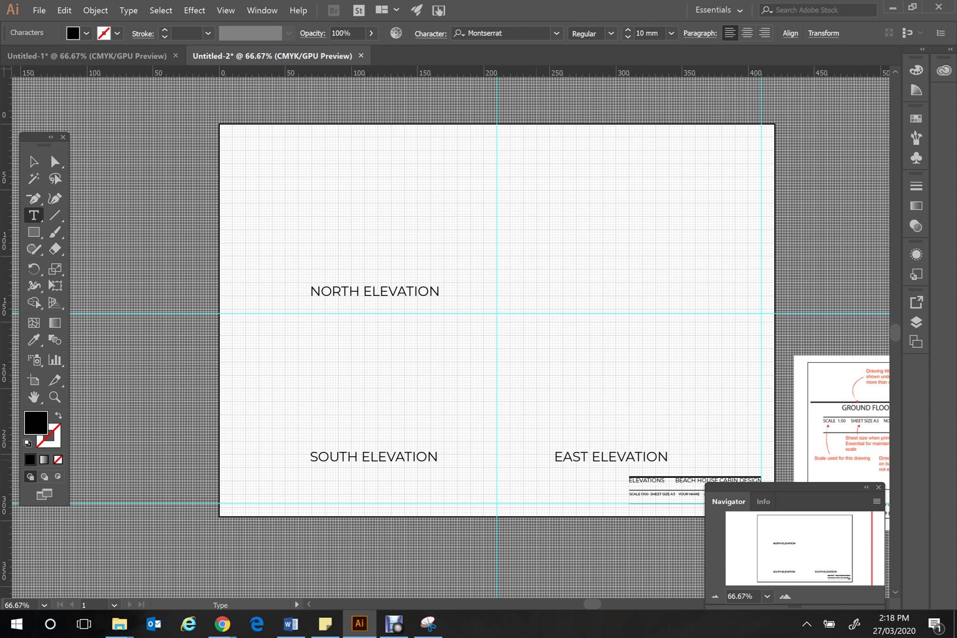
{"action": "left_click", "coordinate": [33, 161]}
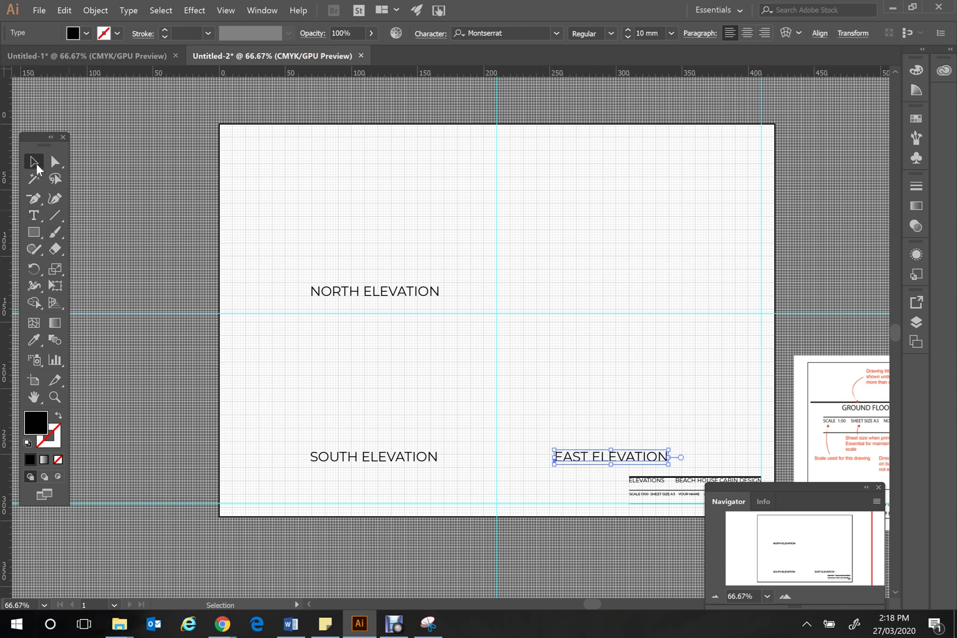
Nudge the EAST ELEVATION label about 5 mm to the right.
{"action": "key", "text": "Right"}
{"action": "key", "text": "Right"}
{"action": "key", "text": "Right"}
{"action": "key", "text": "Right"}
{"action": "key", "text": "Right"}
{"action": "key", "text": "Right"}
{"action": "key", "text": "Right"}
{"action": "key", "text": "Right"}
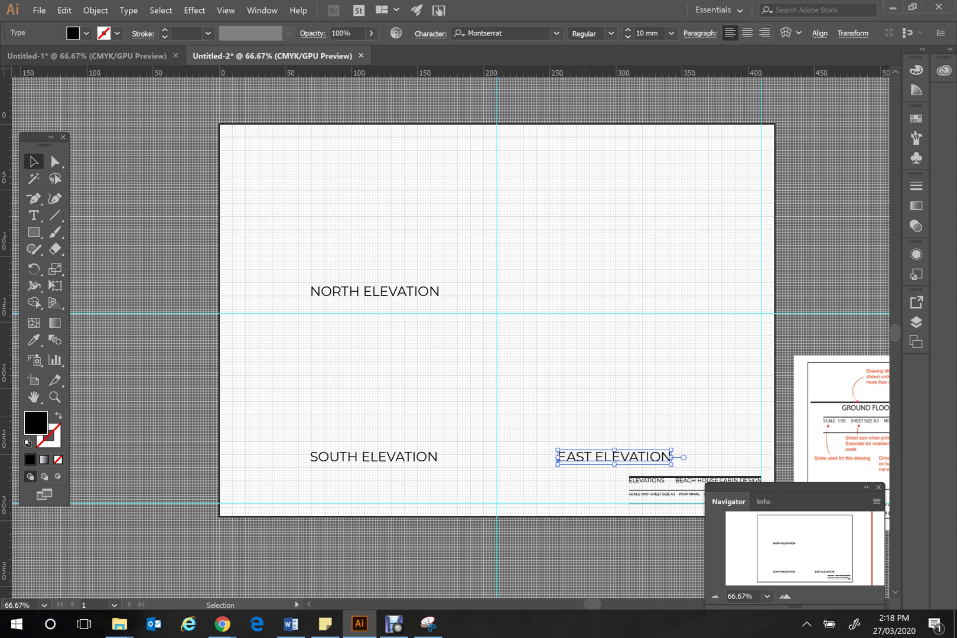
{"action": "key", "text": "Right"}
{"action": "key", "text": "Right"}
{"action": "key", "text": "Right"}
{"action": "key", "text": "Right"}
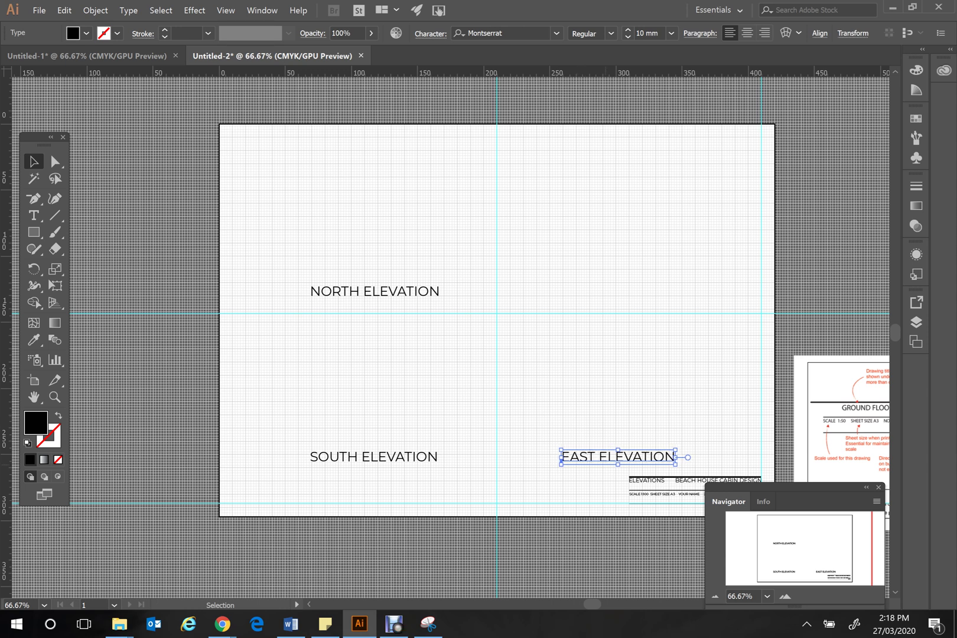
Copy the EAST ELEVATION label up level with NORTH ELEVATION and change the copy to WEST ELEVATION.
{"action": "left_click_drag", "start_coordinate": [590, 456], "coordinate": [562, 291]}
{"action": "key", "text": "t"}
{"action": "type", "text": "WEST ELEVATION"}
{"action": "left_click", "coordinate": [34, 161]}
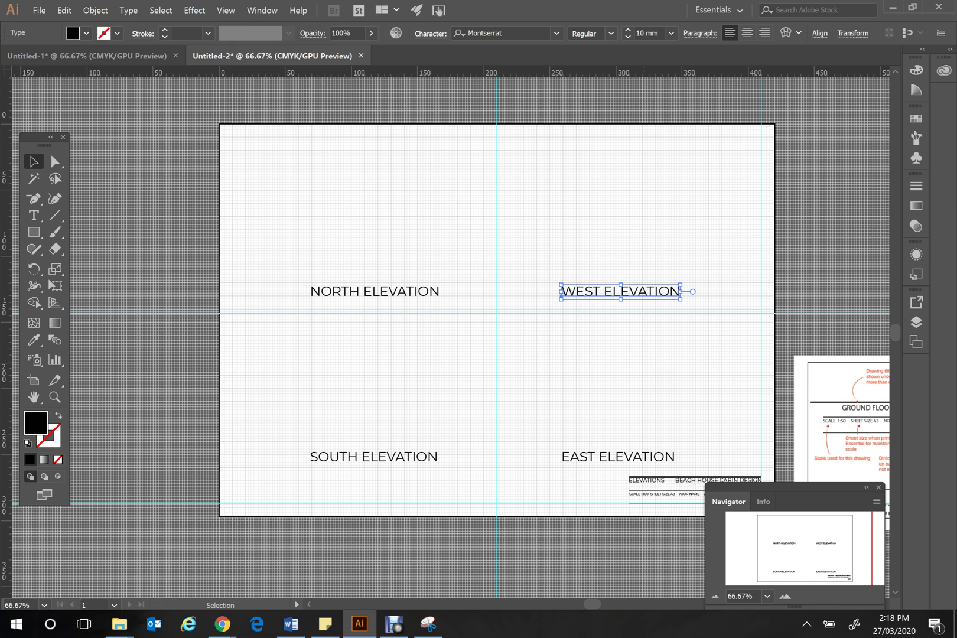
Start saving the document under a new name, and create and open a VIDEO EXAMPLS folder inside 12VCD.
{"action": "left_click", "coordinate": [39, 10]}
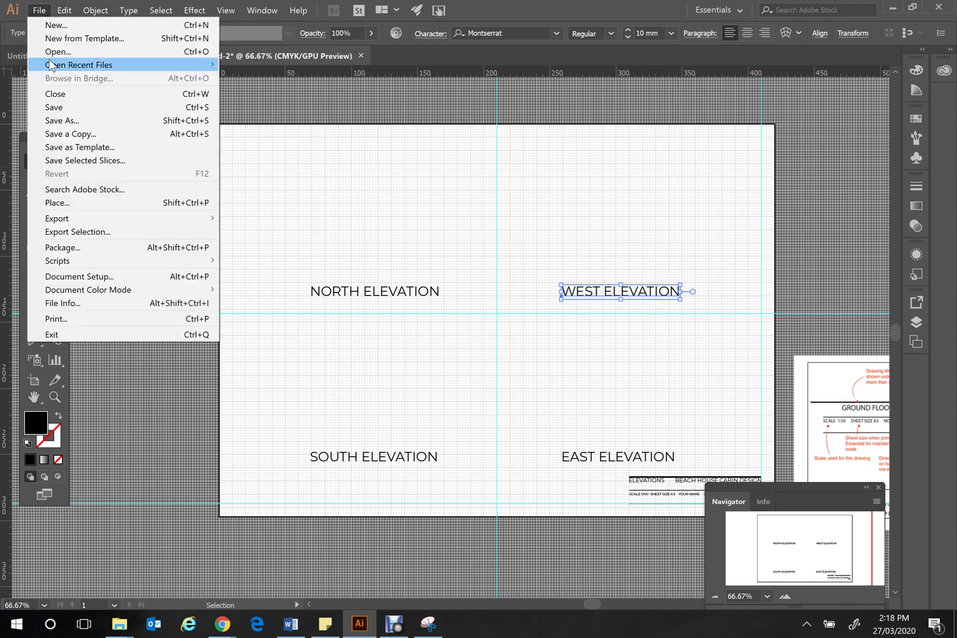
{"action": "left_click", "coordinate": [73, 119]}
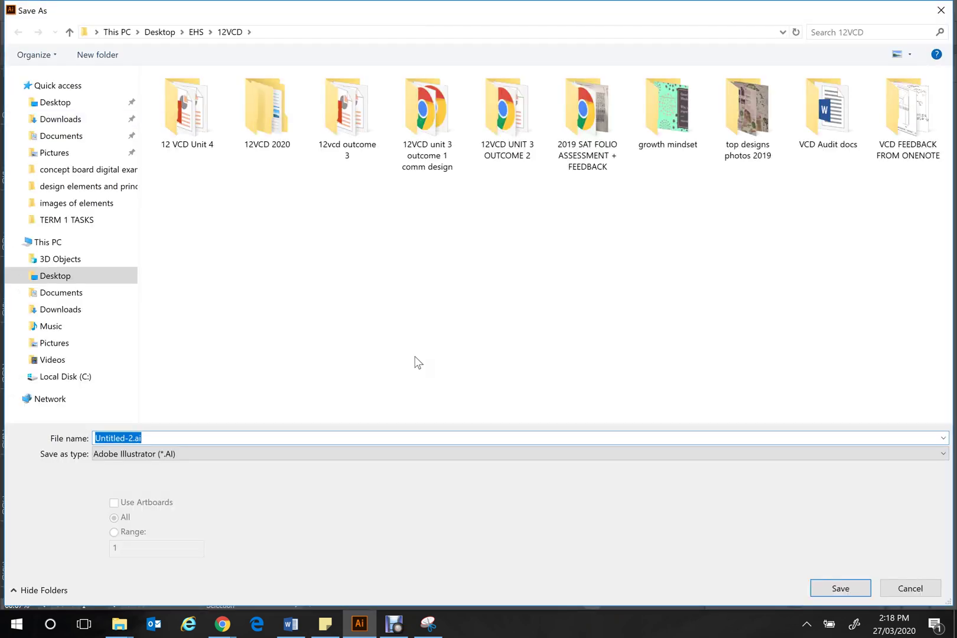
{"action": "left_click", "coordinate": [97, 54]}
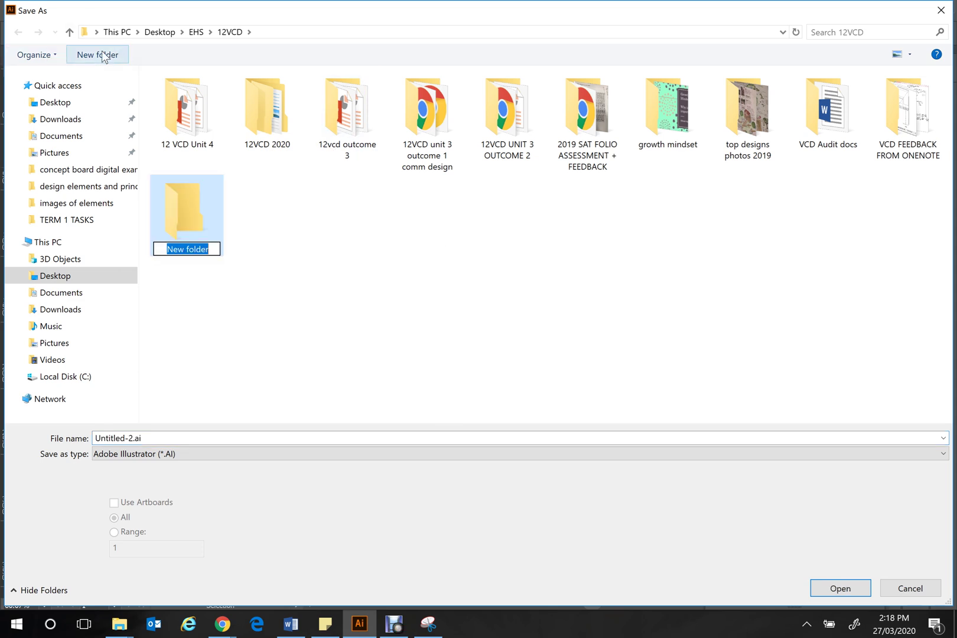
{"action": "type", "text": "VIDEO EXAMPLS"}
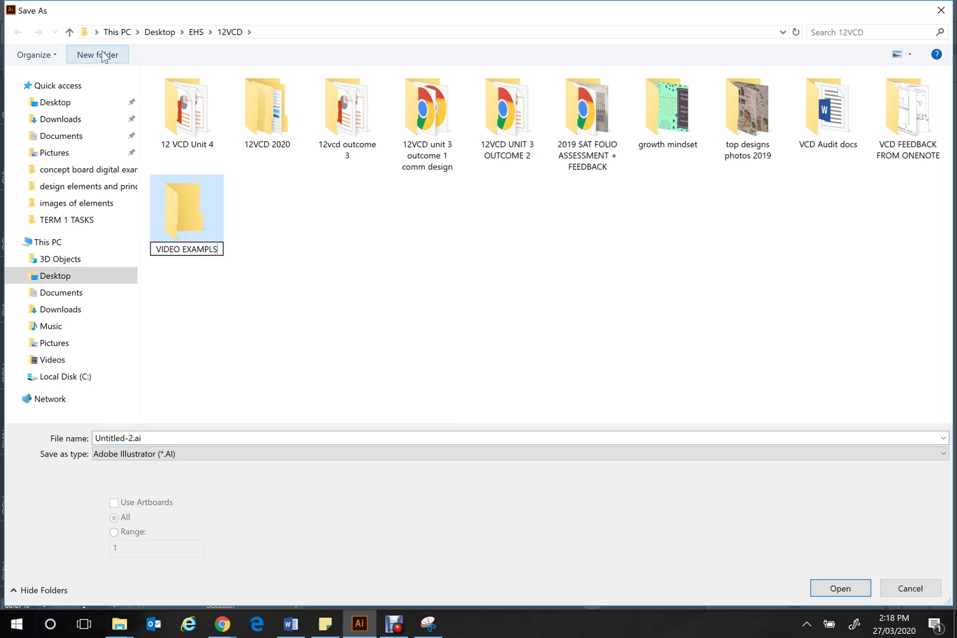
{"action": "key", "text": "Return"}
{"action": "double_click", "coordinate": [207, 201]}
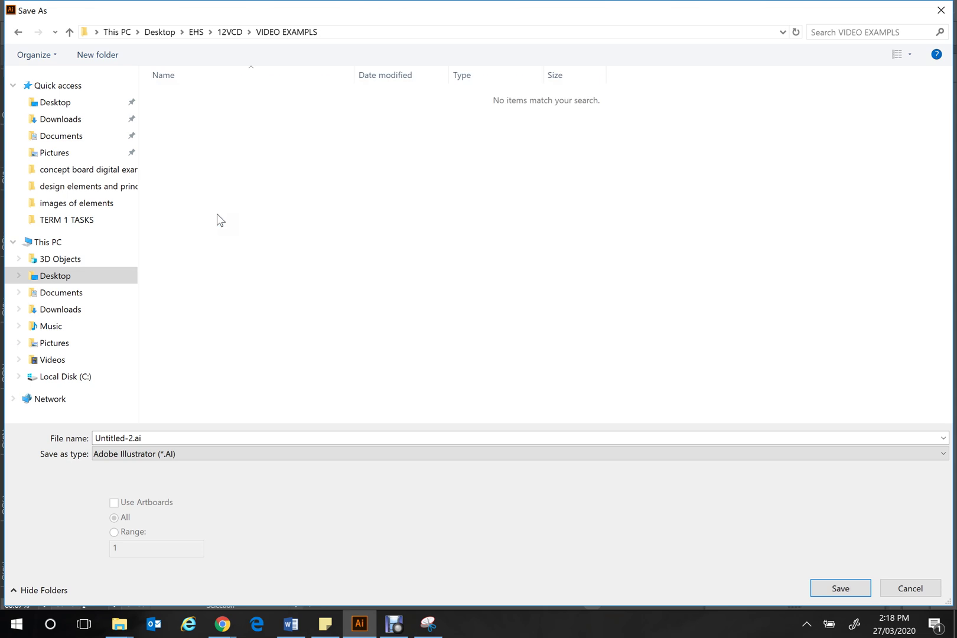
Save the file as ELEVATIONS SET UP PAGE in Adobe Illustrator (*.AI) format with the Illustrator CC options, then deselect the label.
{"action": "left_click", "coordinate": [147, 438]}
{"action": "type", "text": "E"}
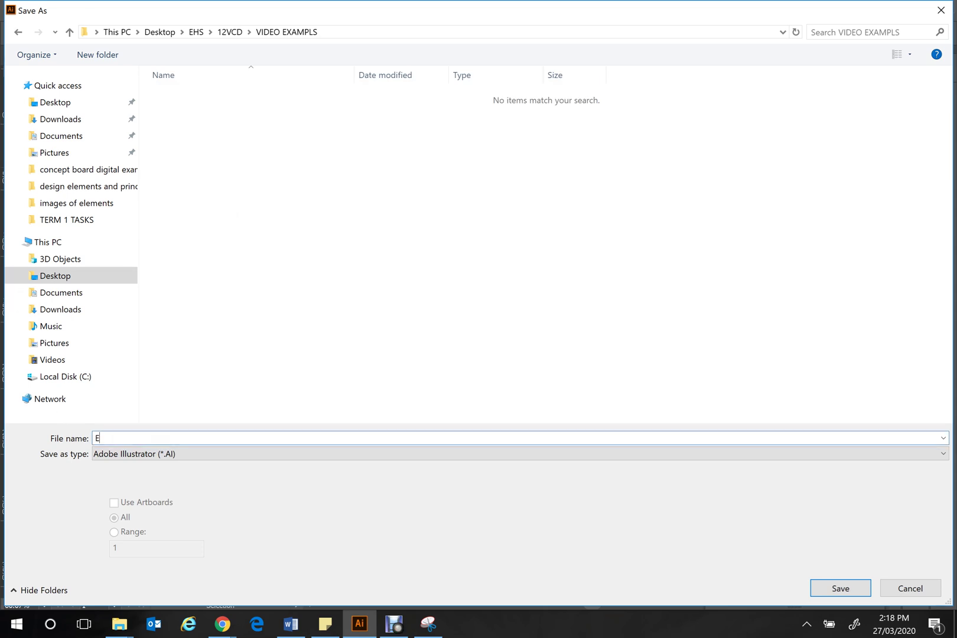
{"action": "type", "text": "LEVATIONS SET UP PAGE"}
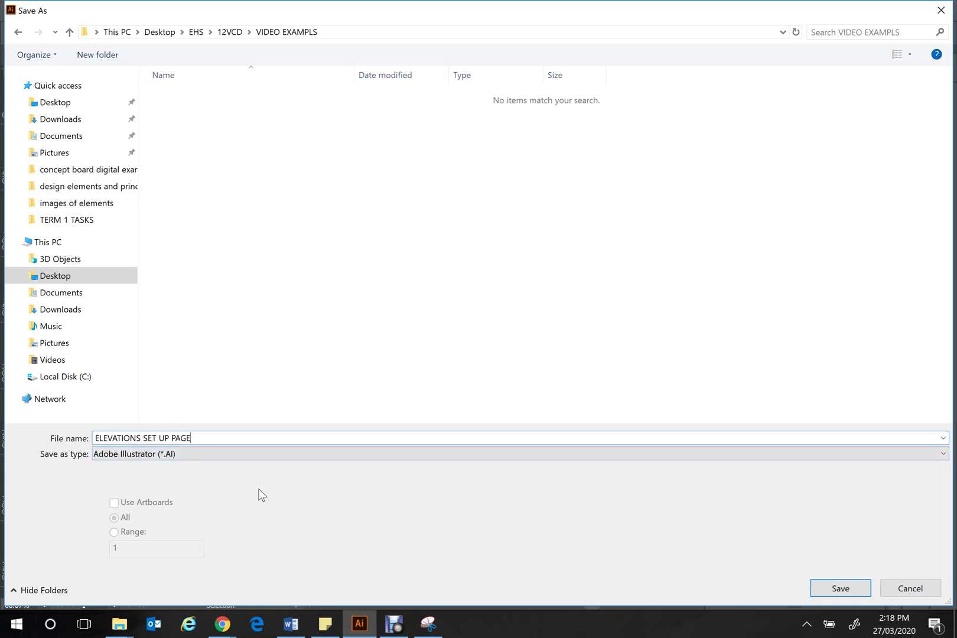
{"action": "left_click", "coordinate": [215, 459]}
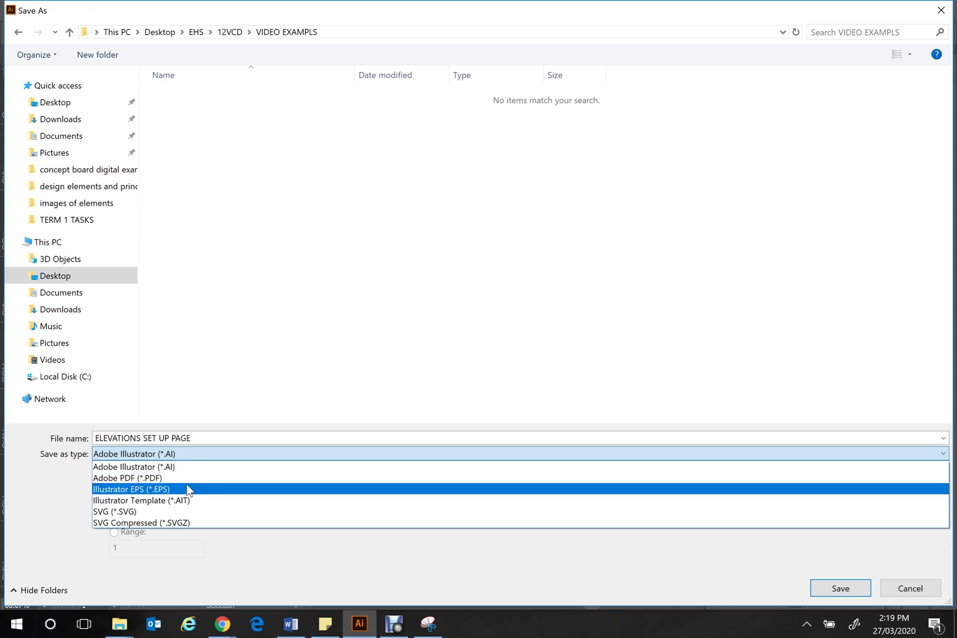
{"action": "left_click", "coordinate": [274, 565]}
{"action": "left_click", "coordinate": [843, 594]}
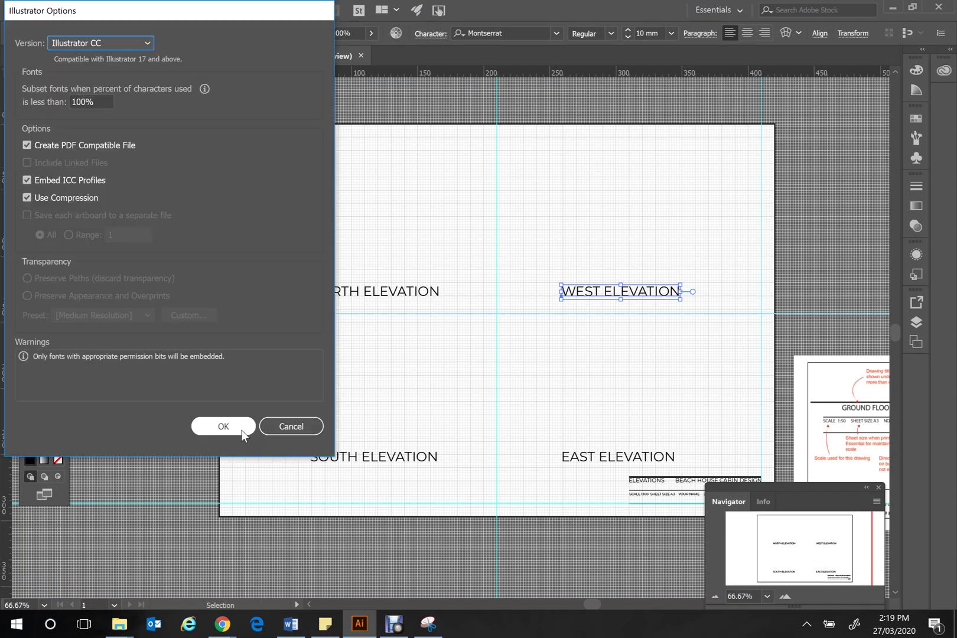
{"action": "left_click", "coordinate": [220, 426]}
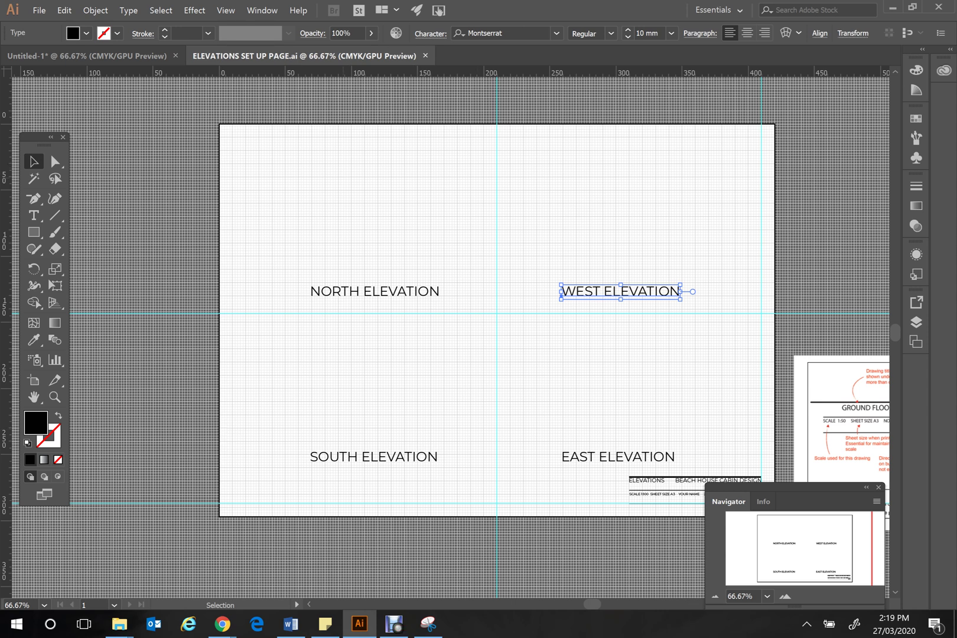
{"action": "key", "text": "ctrl+shift+a"}
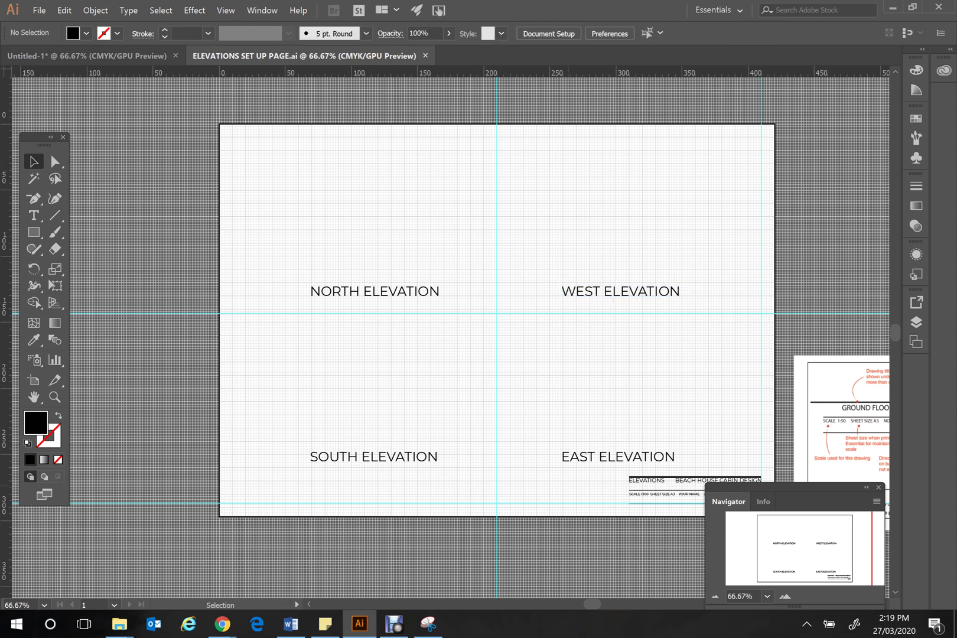